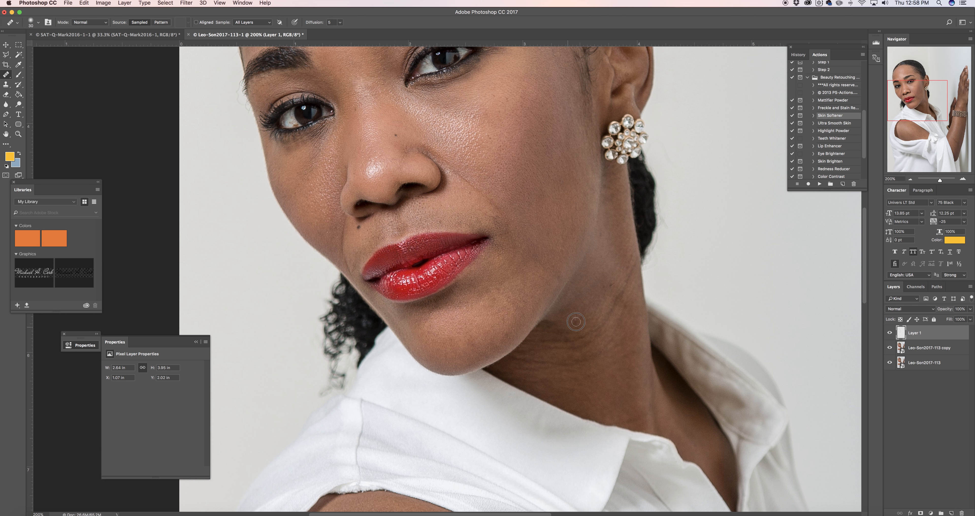
Step: Heal the skin creases along the upper neck below the jaw using a sample of nearby neck skin
left_click(571, 337, "alt")
mouse_move(578, 339)
left_mouse_down()
mouse_move(600, 325)
mouse_move(630, 278)
left_mouse_up()
left_click_drag(557, 348, 600, 332)
mouse_move(543, 363)
left_mouse_down()
mouse_move(519, 364)
mouse_move(534, 361)
left_mouse_up()
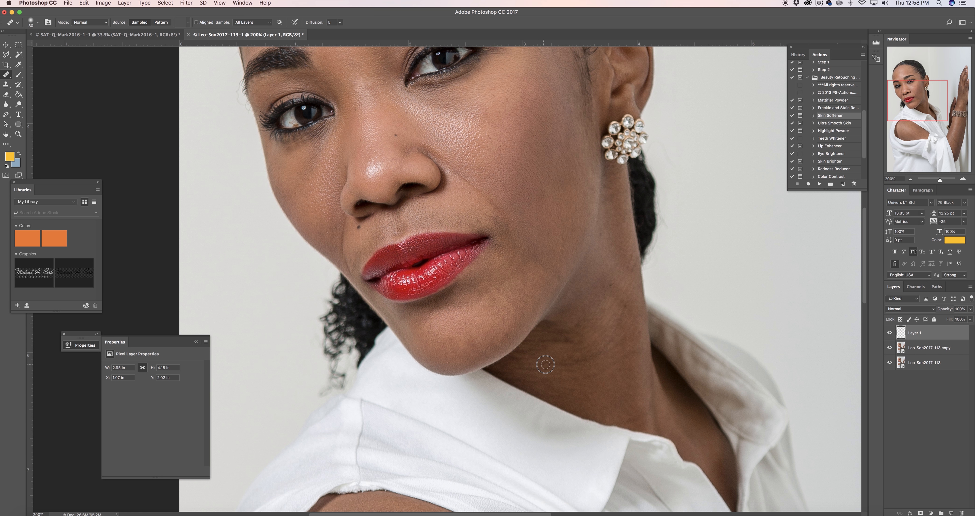
Step: Resample clean skin and heal the remaining creases on the lower neck toward the shirt collar
left_click_drag(577, 363, 569, 370)
left_click(567, 367, "alt")
left_click_drag(564, 364, 611, 344)
left_click(589, 384, "alt")
left_click_drag(588, 380, 628, 358)
left_click(612, 332)
Step: Heal the blemishes on the side of the forehead and just below the hairline
scroll(600, 308, "up", 5)
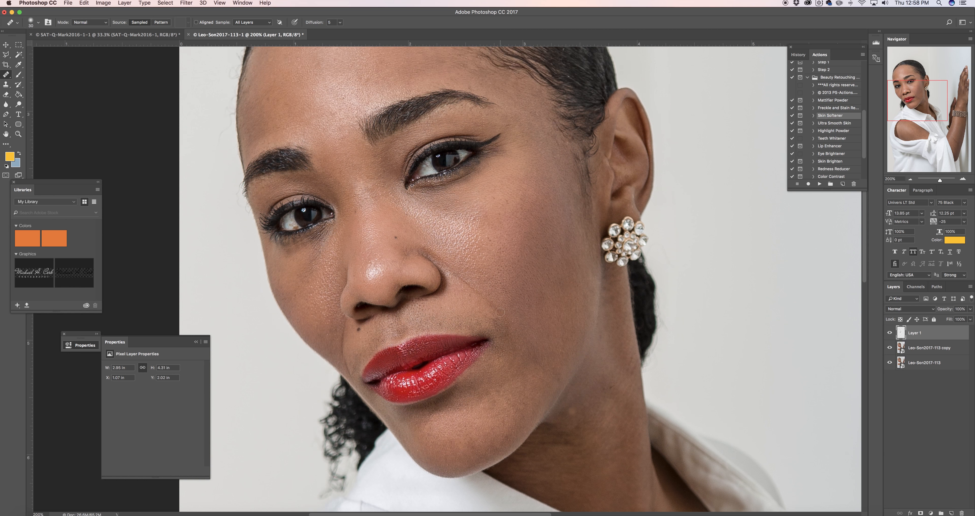
scroll(469, 296, "up", 5)
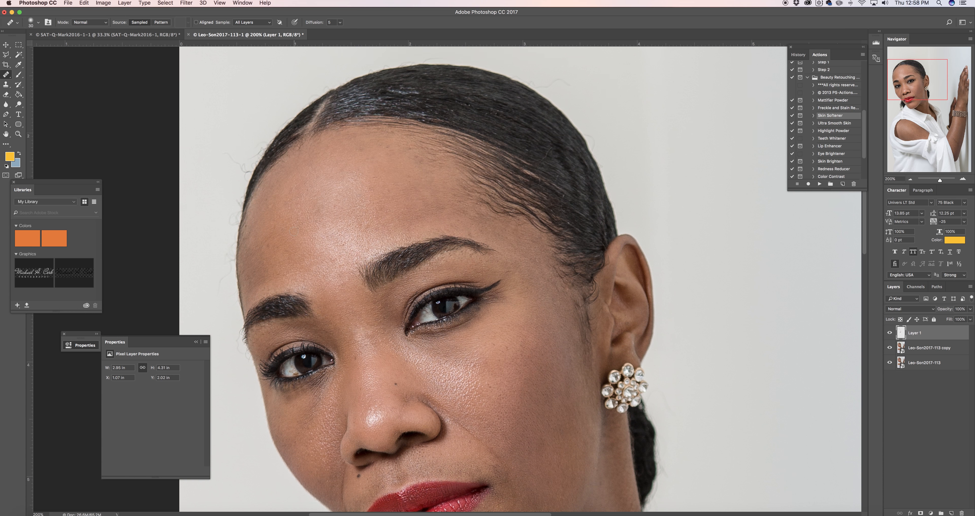
scroll(294, 237, "down", 1)
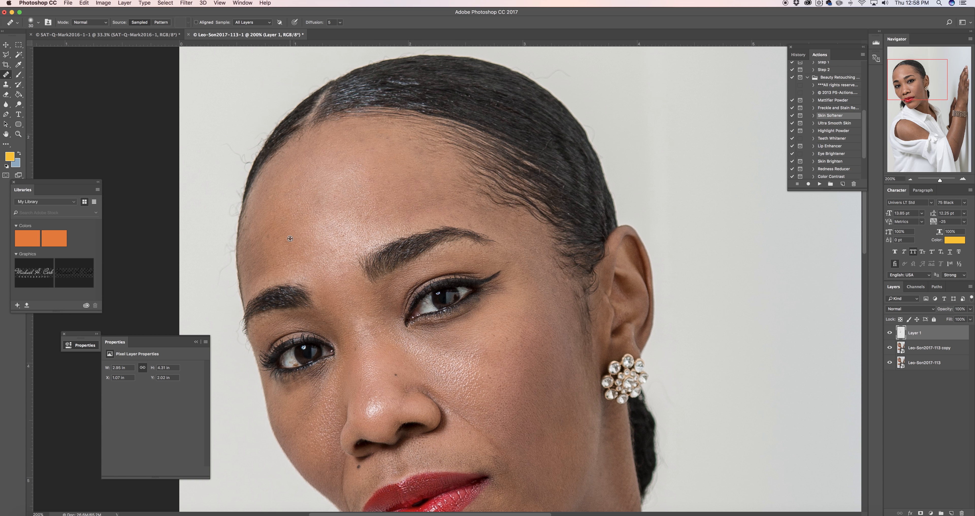
left_click_drag(273, 239, 274, 216)
left_click(414, 145)
left_click(358, 138)
Step: Sample clean forehead skin and heal the marks between the brow and eye beside the earring, plus one outside the forehead
left_click(470, 223, "alt")
left_click(473, 268)
left_click(452, 270)
left_click(456, 269)
left_click(486, 271)
left_click(231, 221)
Step: Switch to the Spot Healing Brush and remove spots from the temple, upper forehead and the area between the brows
right_click(6, 74)
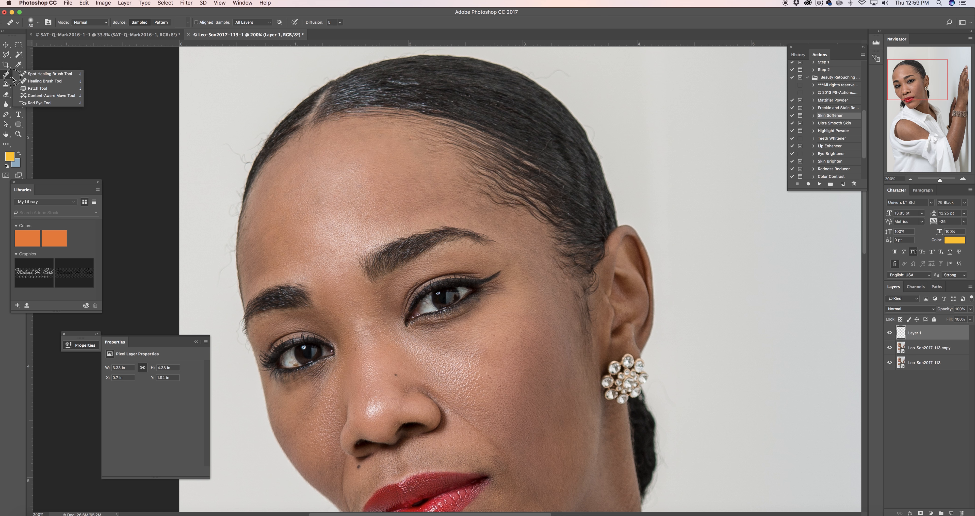
left_click(39, 76)
key("bracketright")
key("bracketleft")
left_click(528, 279)
left_click(391, 181)
left_click(335, 249)
left_click(339, 247)
left_click(342, 256)
Step: Spot-heal the small blemishes along the outer edge of the forehead and near the hairline
left_click(254, 238)
left_click(252, 244)
left_click(266, 190)
left_click(452, 166)
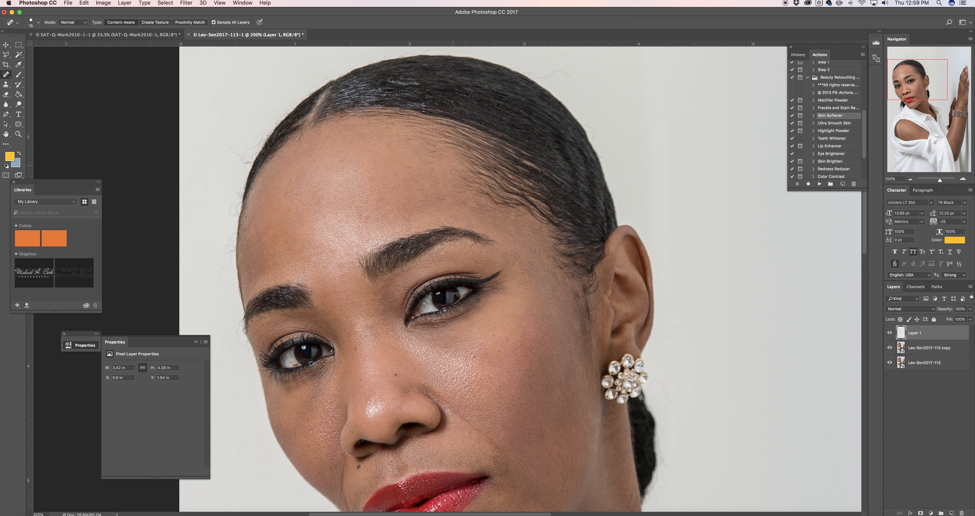
Step: Spot-heal the marks on the temple beside the tail of the eyebrow nearest the ear
left_click(501, 236)
left_click(516, 236)
left_click(507, 230)
left_click(512, 237)
Step: Shrink the brush and remove the tiny stray hairs and bumps beneath the eyebrow nearest the ear
key("bracketleft")
key("bracketleft")
left_click(456, 244)
key("bracketright")
left_click(459, 248)
left_click(465, 245)
left_click(463, 245)
left_click(463, 248)
left_click(465, 248)
left_click(471, 246)
left_click(467, 244)
left_click(441, 249)
left_click(449, 245)
left_click(446, 248)
left_click(446, 251)
left_click(486, 253)
Step: Spot-heal the stray hairs around the other eyebrow and the marks across the nose bridge
left_click_drag(339, 276, 345, 273)
left_click_drag(255, 324, 254, 323)
left_click_drag(270, 324, 270, 319)
left_click(277, 321)
left_click_drag(294, 315, 299, 317)
mouse_move(328, 323)
left_mouse_down()
mouse_move(314, 323)
mouse_move(388, 287)
left_mouse_up()
Step: Enlarge the brush and spot-heal the blemish on the chin below the mouth corner, undoing the first attempt
key("]")
scroll(389, 286, "down", 3)
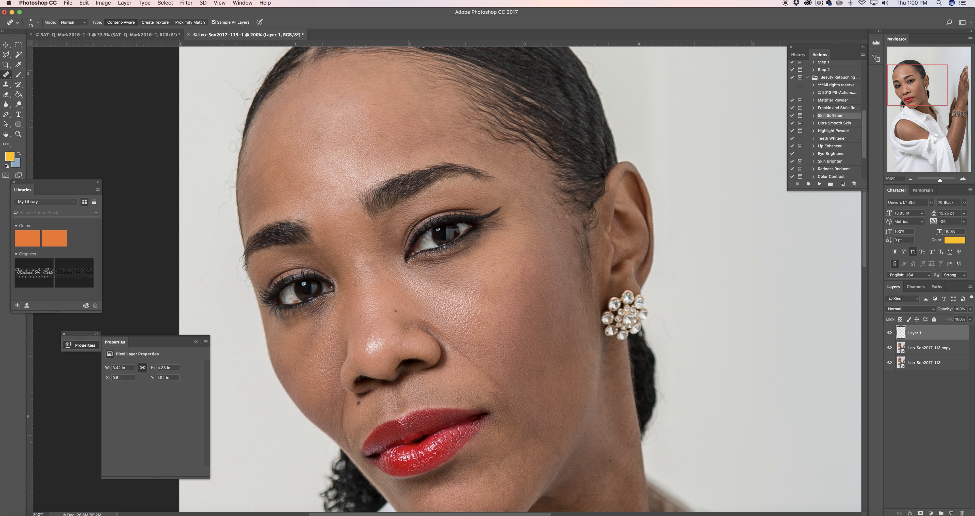
key("bracketright")
scroll(504, 417, "down", 4)
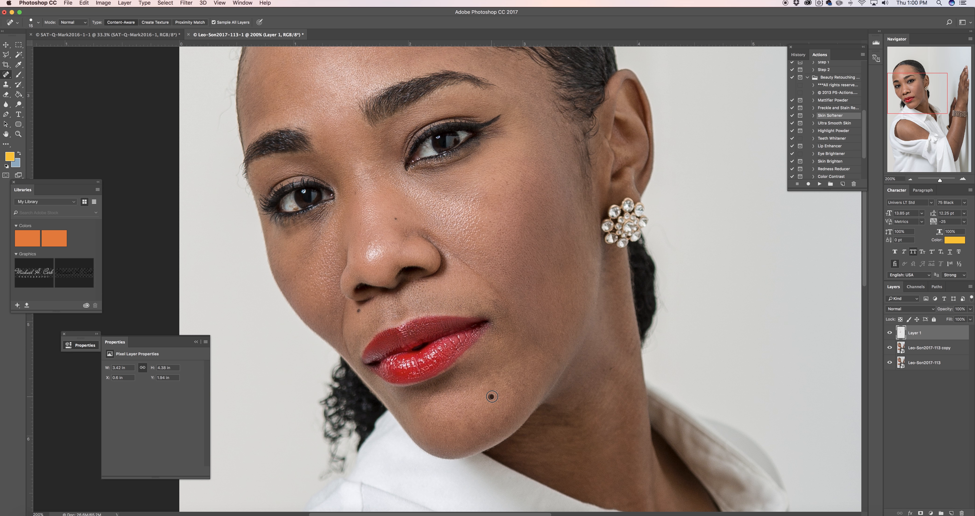
left_click(509, 384)
key("bracketleft")
key("super+z")
key("bracketright")
key("bracketright")
left_click(490, 390)
Step: Spot-heal the small blemishes beside the mouth and on the lower cheek with a smaller brush
key("bracketleft")
key("bracketleft")
left_click(504, 373)
key("bracketleft")
left_click(495, 302)
key("bracketright")
left_click(502, 319)
left_click_drag(502, 329, 506, 338)
left_click(484, 340)
Step: Spot-heal the marks on the outer cheek, the side of the neck and under the jaw
left_click_drag(514, 332, 528, 333)
left_click_drag(629, 352, 634, 347)
left_click_drag(575, 414, 585, 404)
Step: Spot-heal the side of the nose and the small spots on the cheekbone beneath the winged eyeliner
mouse_move(406, 234)
left_mouse_down()
mouse_move(430, 200)
mouse_move(408, 181)
mouse_move(408, 192)
mouse_move(406, 181)
left_mouse_up()
mouse_move(493, 185)
left_mouse_down()
mouse_move(504, 179)
mouse_move(506, 191)
mouse_move(500, 184)
left_mouse_up()
left_click(521, 190)
left_click(528, 193)
left_click(522, 181)
Step: Spot-heal the stray hairs along the temple hairline, forehead edge and front of the hair
scroll(553, 213, "up", 5)
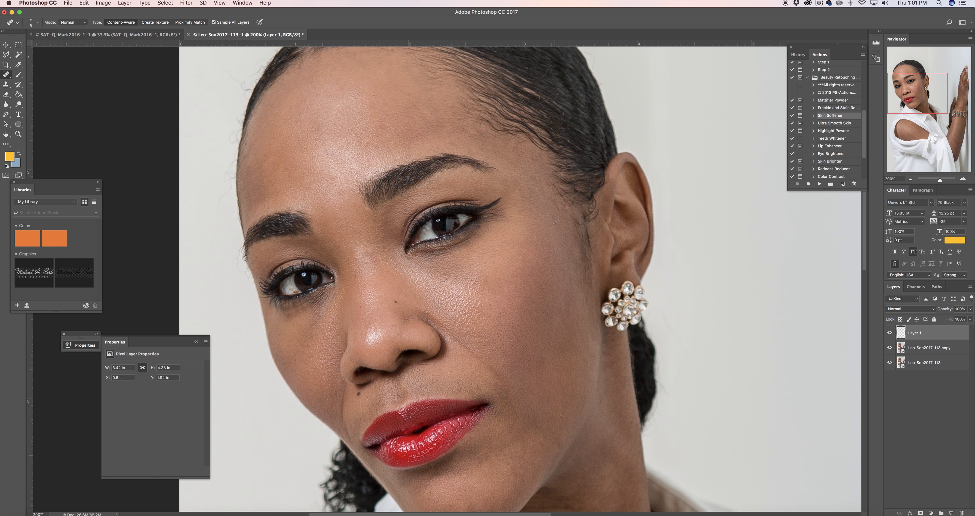
scroll(535, 181, "up", 7)
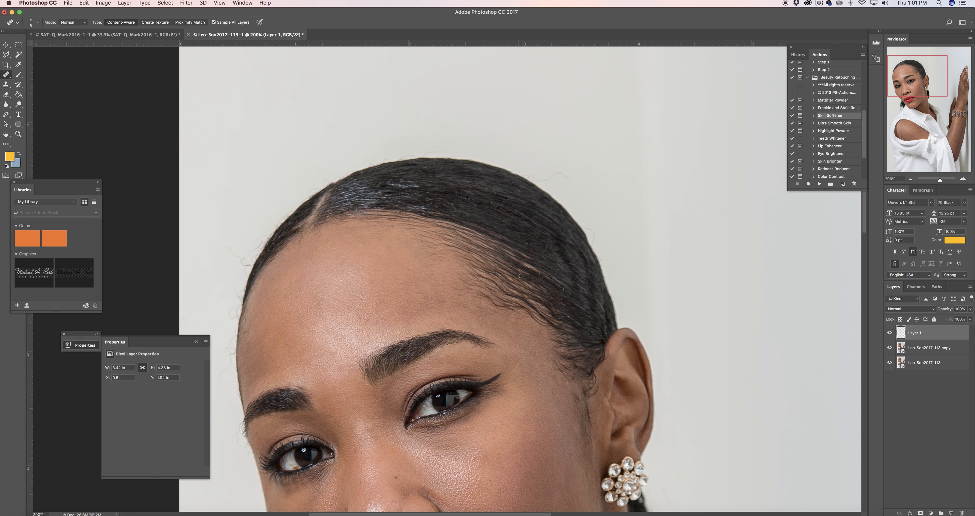
left_click_drag(512, 328, 526, 332)
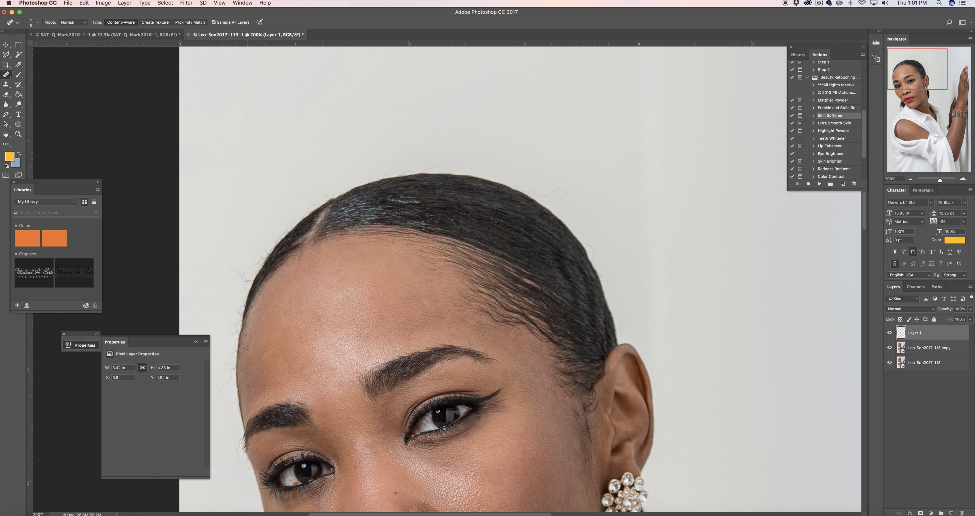
left_click_drag(249, 345, 249, 344)
left_click_drag(296, 275, 310, 253)
Step: Switch to the Clone Stamp tool and set its brush hardness to about 50%
left_click(5, 84)
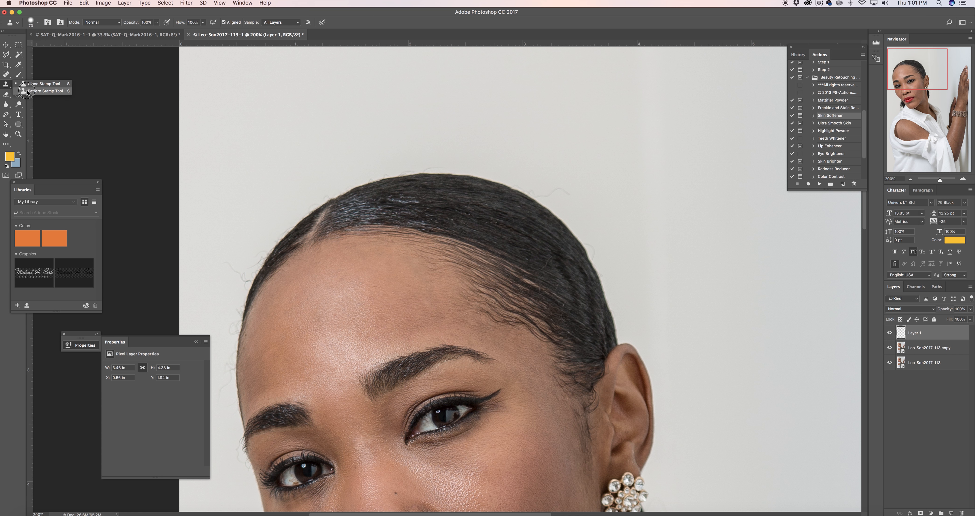
left_click(37, 85)
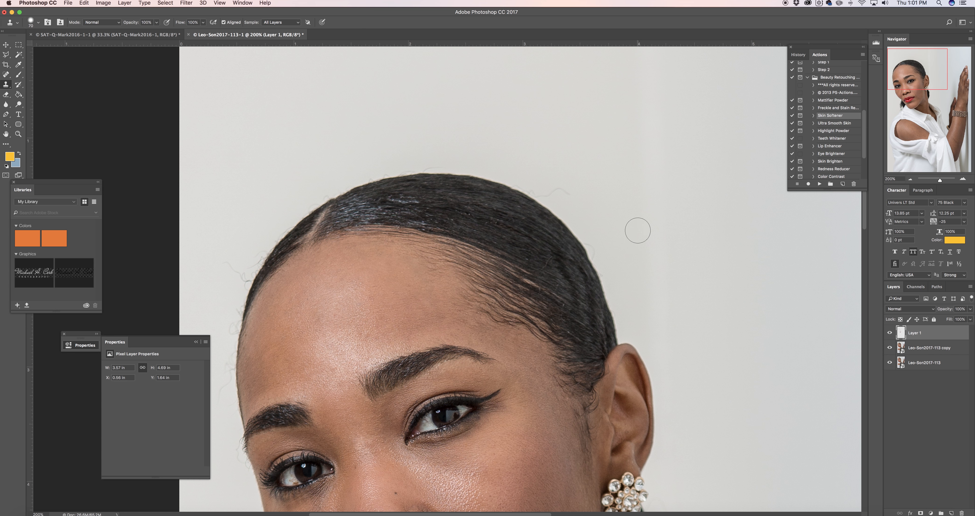
scroll(633, 228, "down", 3)
right_click(640, 229)
left_click_drag(706, 265, 706, 265)
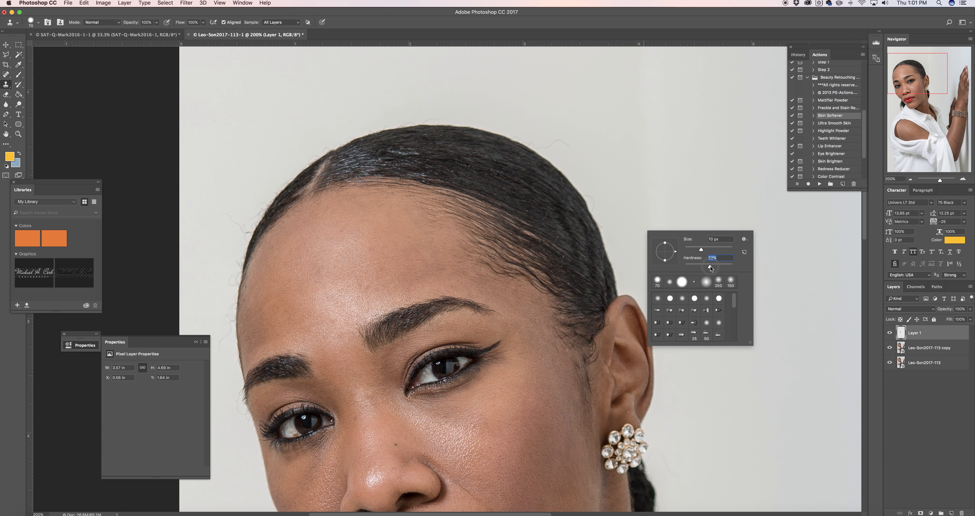
left_click(639, 175)
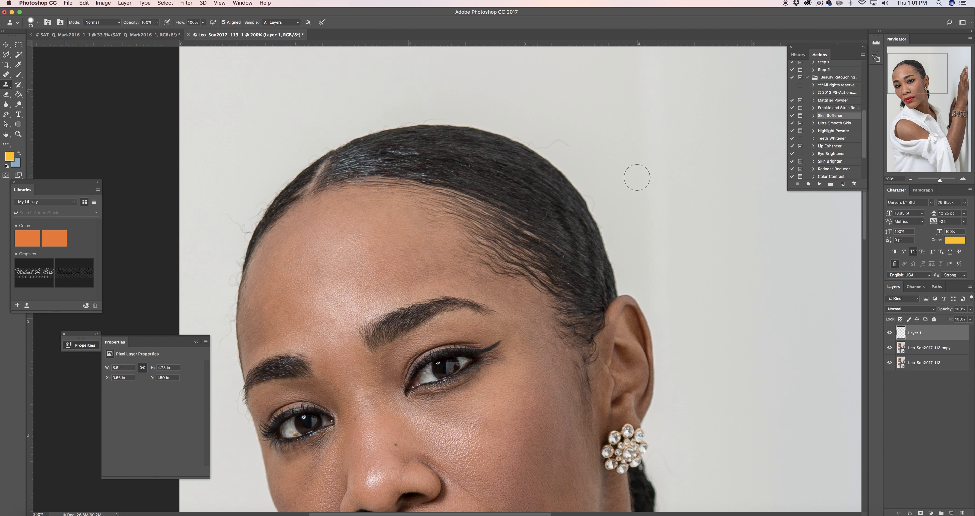
Step: Reduce the Clone Stamp brush and clone background over the flyaway hairs on the ear side of the head
scroll(640, 177, "right", 1)
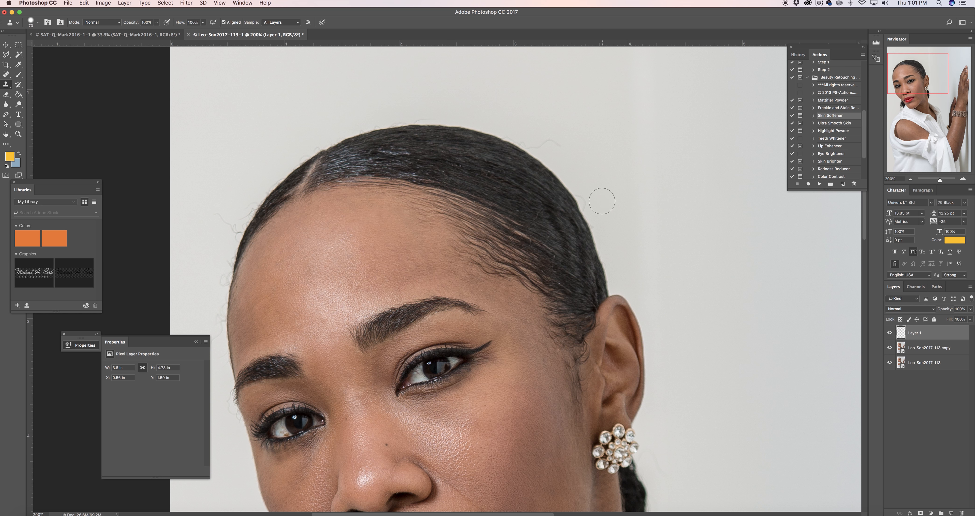
key("bracketleft")
key("bracketleft")
key("bracketleft")
left_click(599, 216, "alt")
left_click_drag(601, 239, 572, 175)
left_click(562, 166)
left_click(575, 173, "alt")
left_click_drag(564, 173, 537, 148)
Step: Undo the last clone stroke, resample the background and cover the long flyaway hair above the back of the head
left_click(545, 156, "alt")
key("super+z")
left_click(549, 156, "alt")
mouse_move(548, 154)
left_mouse_down()
mouse_move(525, 139)
mouse_move(560, 150)
mouse_move(558, 138)
mouse_move(537, 146)
mouse_move(562, 131)
left_mouse_up()
left_click(559, 151, "alt")
left_click(561, 147, "alt")
Step: Clone background over the flyaways along the crown and down the front hairline, resampling along the way
left_click(522, 132, "alt")
mouse_move(528, 142)
left_mouse_down()
mouse_move(489, 122)
mouse_move(388, 119)
mouse_move(325, 139)
mouse_move(275, 170)
mouse_move(263, 190)
left_mouse_up()
left_click(452, 118, "alt")
left_click(431, 108, "alt")
left_click(372, 121, "alt")
left_click(329, 129, "alt")
left_click(302, 144, "alt")
left_click(255, 193, "alt")
left_click(257, 195)
mouse_move(243, 213)
left_mouse_down()
mouse_move(238, 225)
mouse_move(215, 213)
mouse_move(241, 212)
left_mouse_up()
Step: Clone background over the fine stray hairs outside the forehead, resampling nearby wall tones
scroll(242, 211, "down", 5)
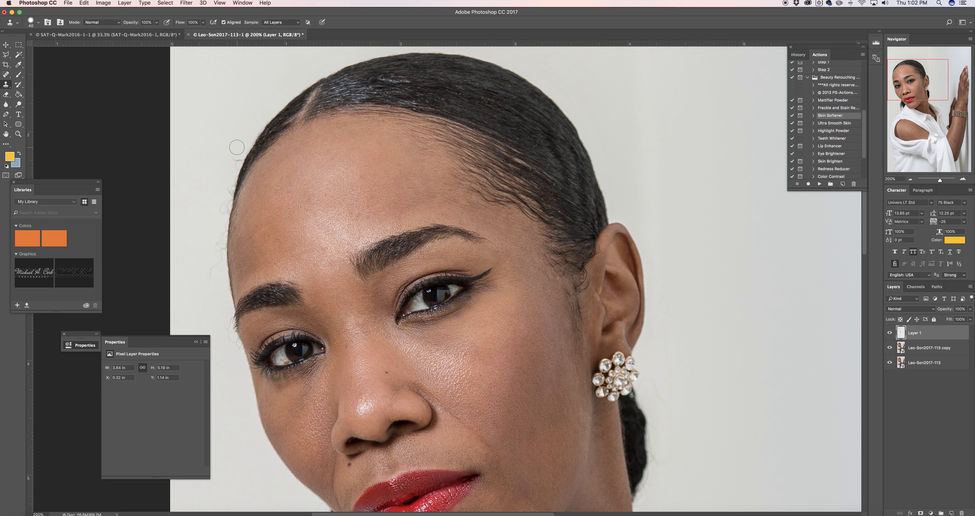
left_click_drag(236, 149, 225, 185)
left_click(226, 181, "alt")
scroll(226, 184, "left", 2)
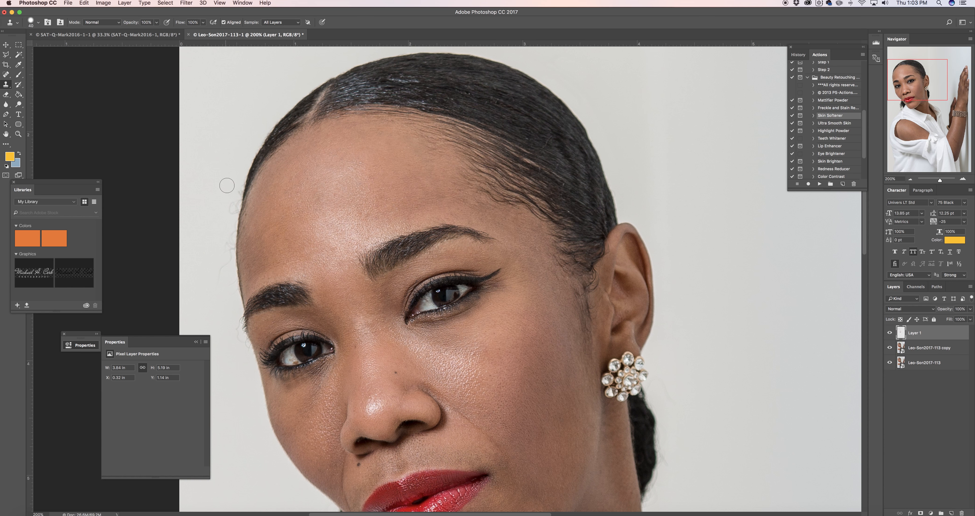
left_click(230, 193, "alt")
left_click_drag(235, 183, 231, 213)
left_click(228, 196, "alt")
scroll(232, 210, "up", 1)
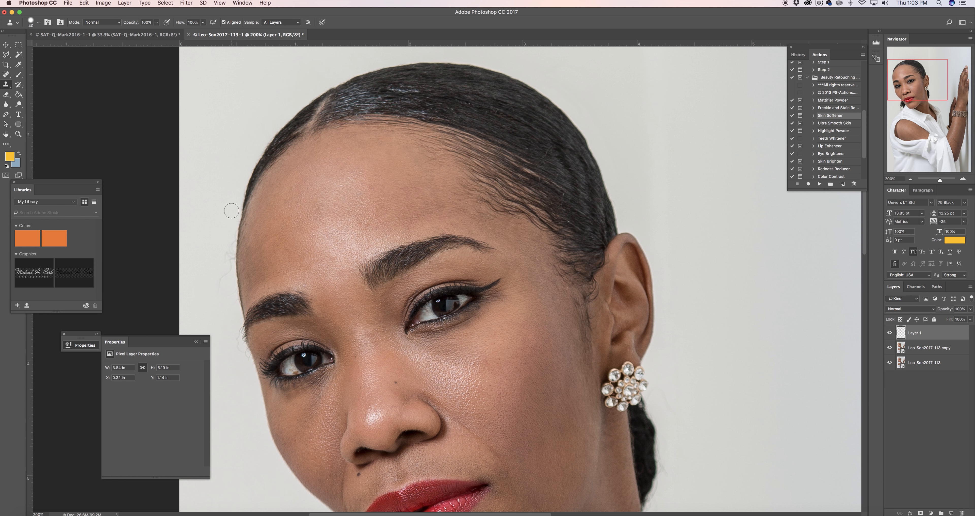
mouse_move(229, 229)
left_mouse_down()
mouse_move(227, 267)
mouse_move(209, 290)
mouse_move(222, 283)
left_mouse_up()
Step: Clean up the stray hairs outside the far eyebrow and temple by cloning the adjacent background
scroll(270, 263, "down", 5)
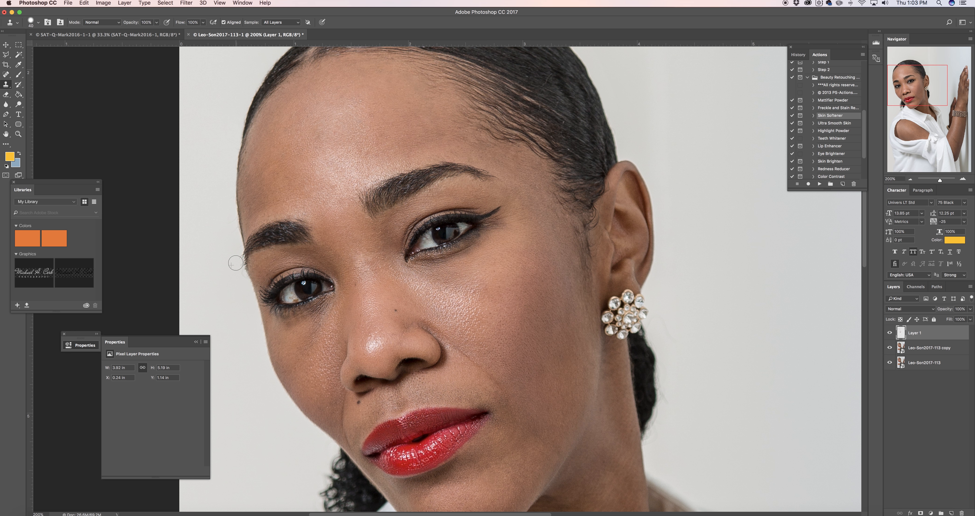
left_click(236, 282, "alt")
left_click_drag(238, 277, 225, 212)
left_click(235, 235, "alt")
scroll(658, 270, "up", 5)
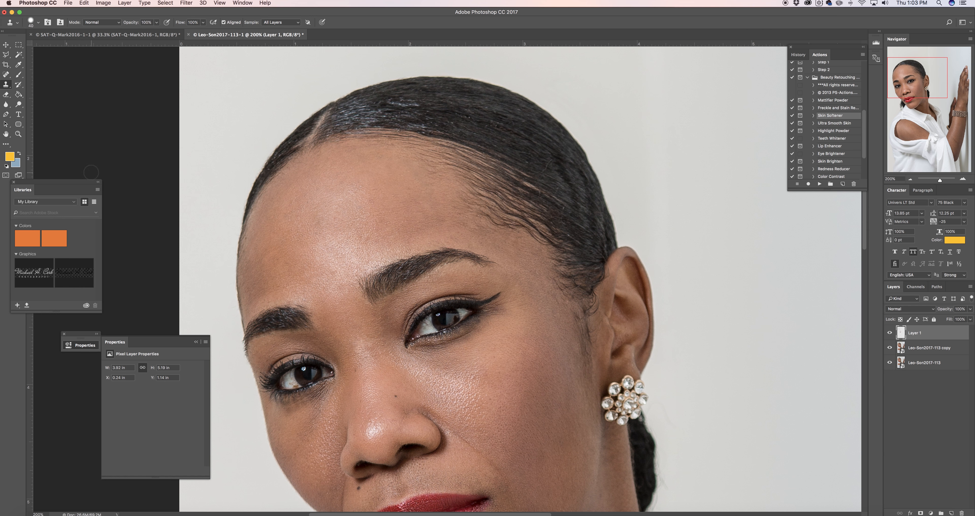
Step: Switch back to the Spot Healing Brush and remove loose strands within the hair and along the top hairline
left_click(6, 74)
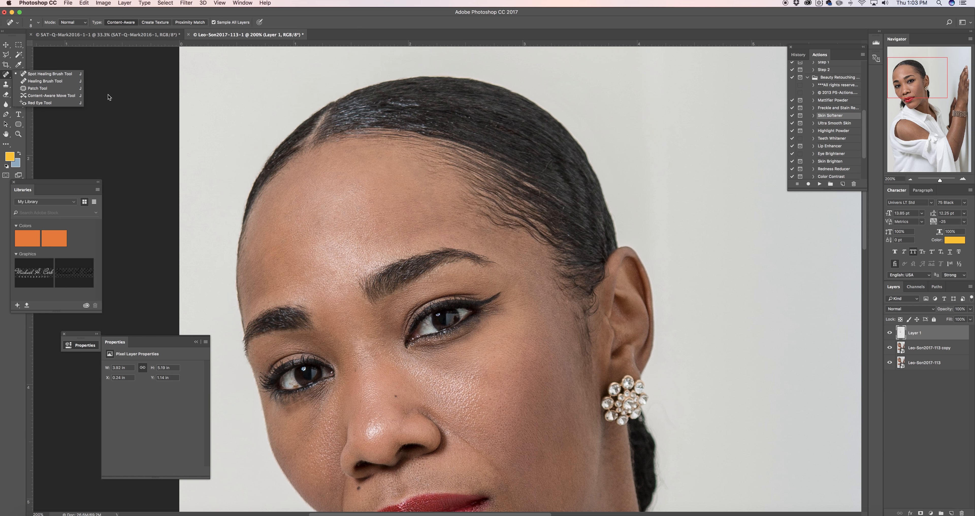
left_click_drag(546, 169, 551, 160)
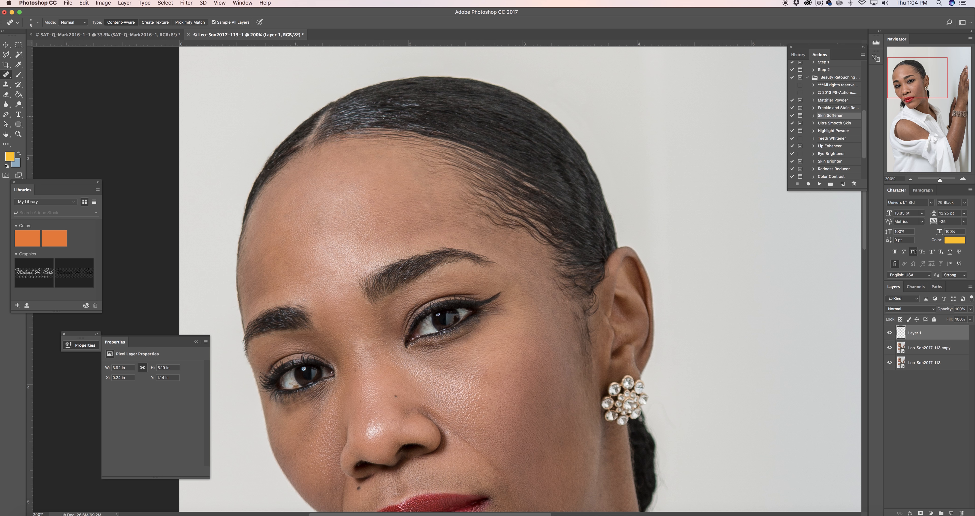
left_click_drag(366, 134, 363, 132)
Step: Toggle the visibility of Layer 1 to compare the portrait before and after retouching
left_click(890, 333)
left_click(890, 333)
left_click(890, 333)
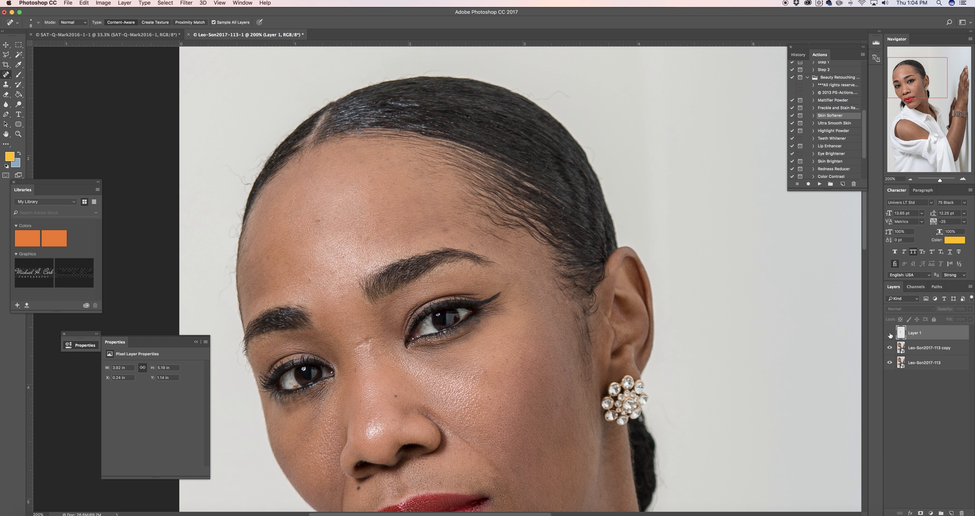
left_click(891, 334)
left_click(890, 334)
left_click(890, 334)
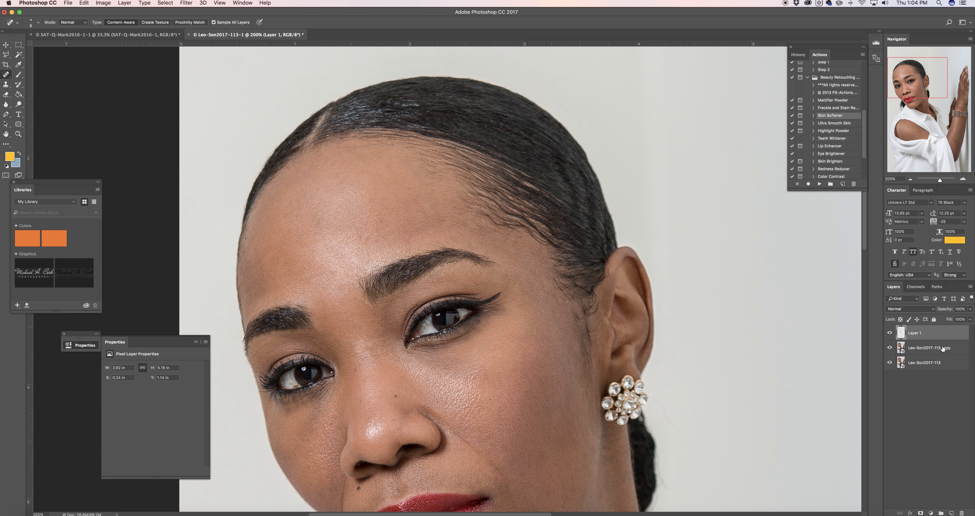
Step: Heal the small skin blemishes along the raised forearm below the bracelet with an enlarged Spot Healing Brush
left_click(964, 179)
left_click(911, 181)
left_click(911, 181)
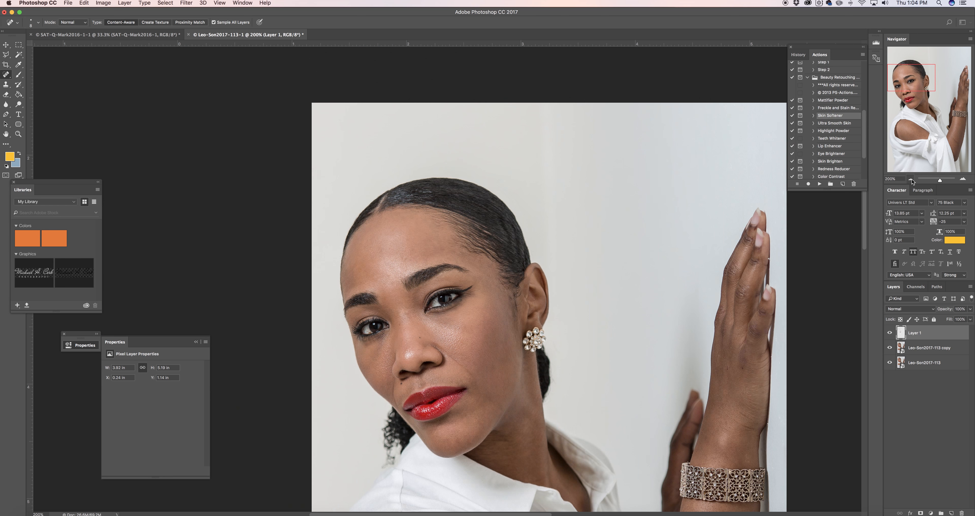
left_click(912, 181)
left_click(911, 181)
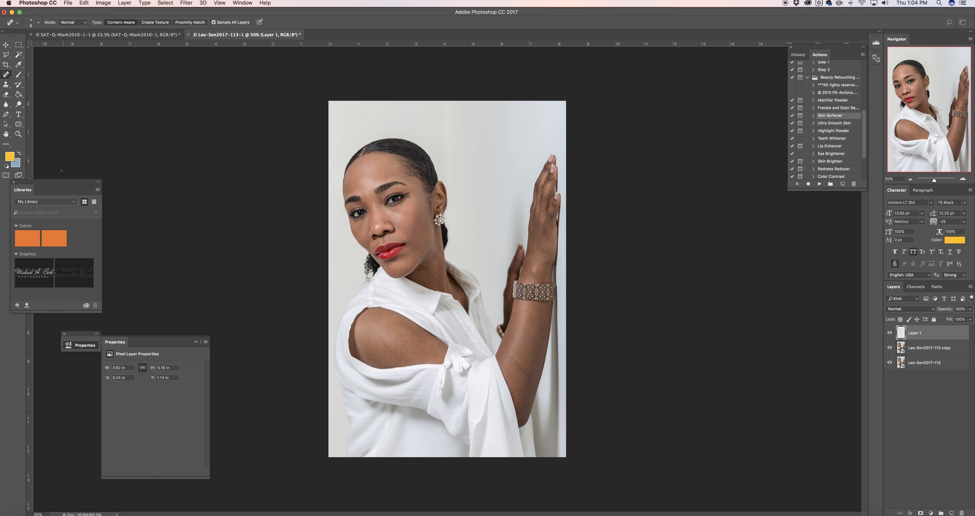
left_click(18, 134)
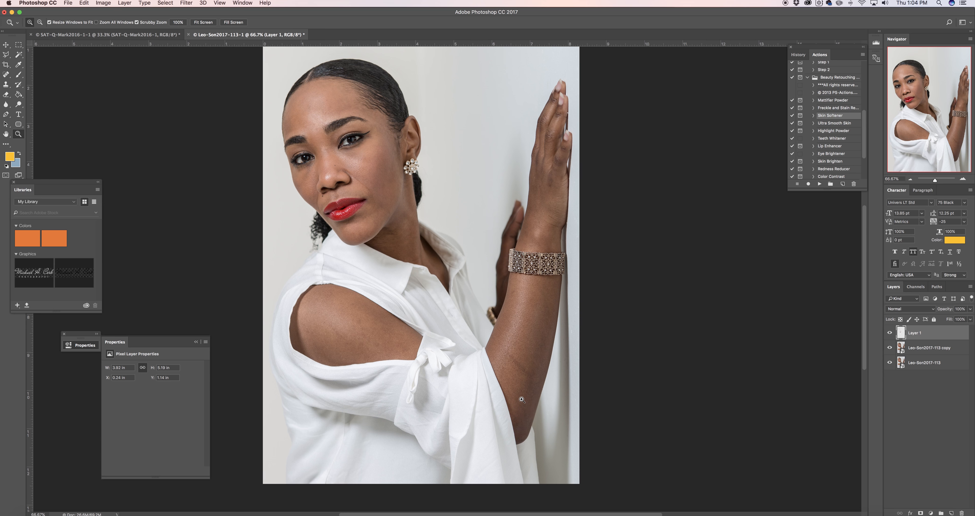
left_click(530, 409)
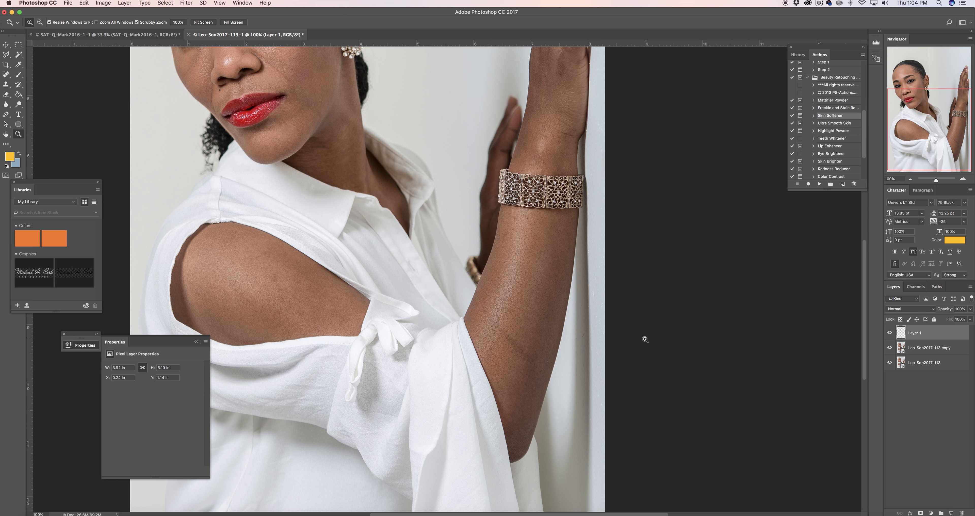
left_click(7, 74)
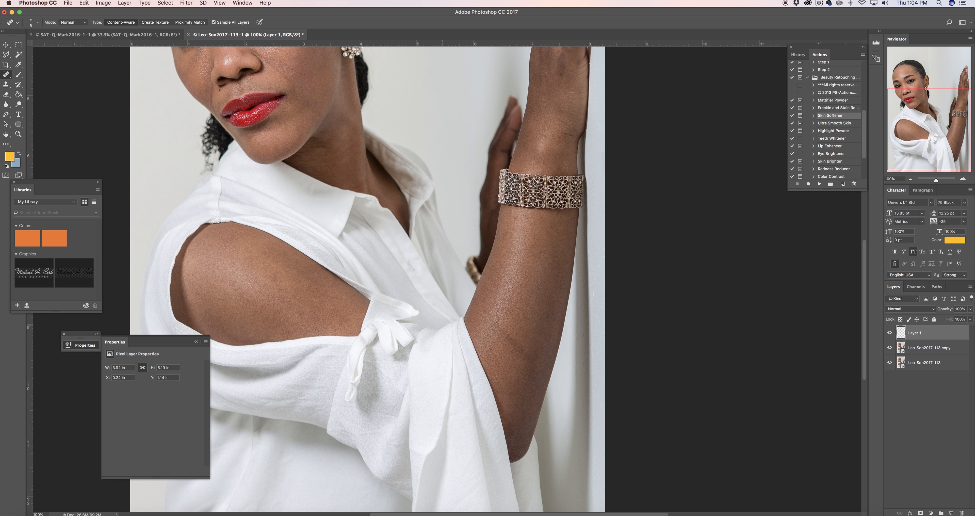
key("bracketright")
key("bracketright")
key("bracketright")
key("bracketright")
key("bracketright")
key("bracketright")
key("bracketright")
key("bracketright")
mouse_move(529, 358)
left_mouse_down()
mouse_move(506, 335)
mouse_move(530, 346)
left_mouse_up()
left_click_drag(531, 251, 554, 251)
left_click_drag(548, 328, 549, 303)
left_click(509, 231)
Step: Heal the skin spots and lines on the wrist just above the bracelet
left_click(556, 141)
left_click_drag(551, 136, 542, 123)
left_click_drag(554, 163, 538, 157)
Step: Heal the marks and uneven spots on the bare shoulder and upper arm
left_click_drag(256, 307, 233, 287)
left_click(304, 310)
left_click_drag(285, 309, 276, 291)
left_click(275, 280)
left_click_drag(261, 256, 272, 257)
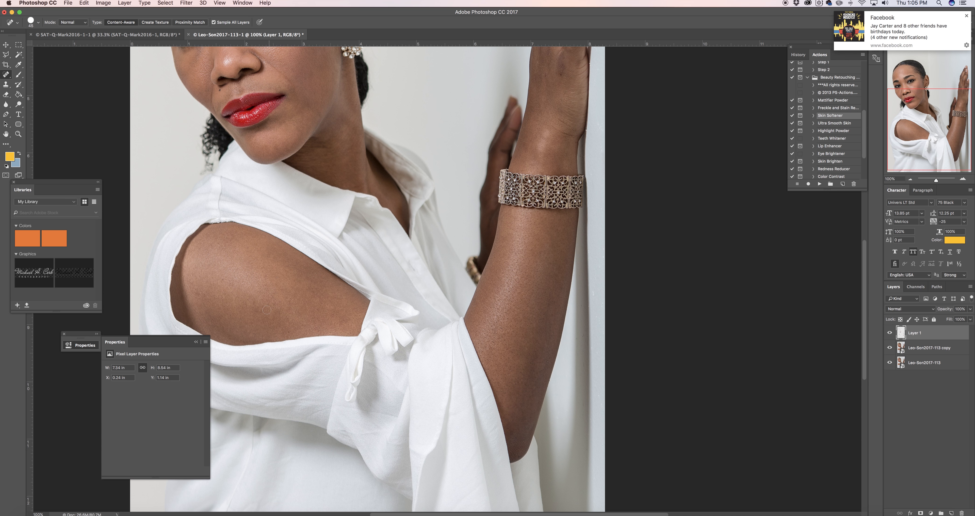
left_click(225, 280)
left_click(196, 292)
left_click(315, 285)
Step: Heal the spot on the back of the raised hand
scroll(317, 265, "up", 10)
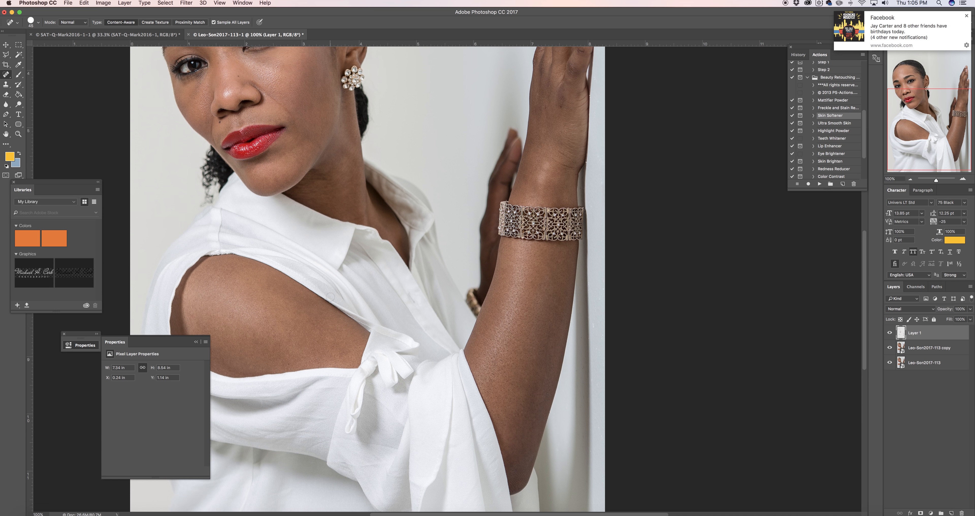
scroll(496, 196, "up", 5)
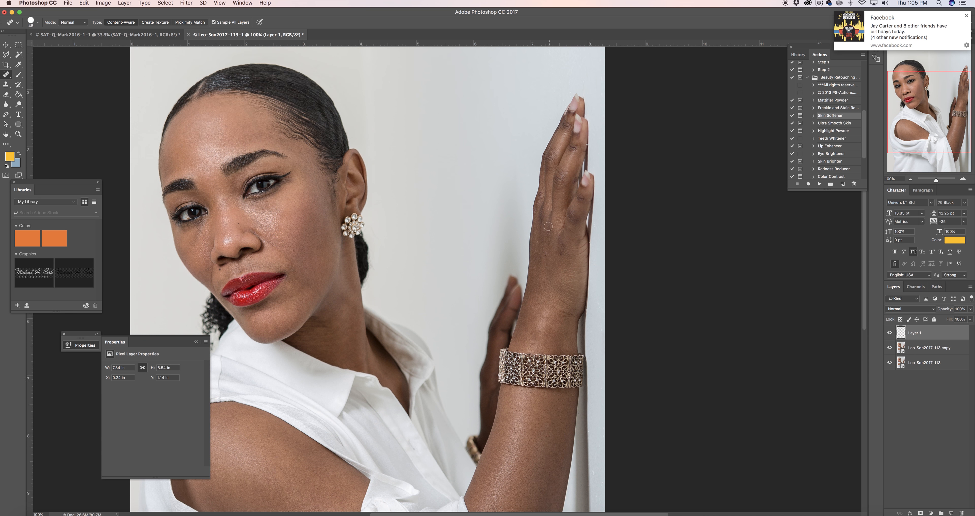
left_click(562, 255)
Step: Reduce the healing brush size and remove the creases and spots on the neck below the jaw
key("bracketleft")
key("bracketleft")
left_click_drag(308, 327, 332, 328)
left_click(324, 323)
left_click(328, 320)
left_click(335, 318)
left_click(327, 345)
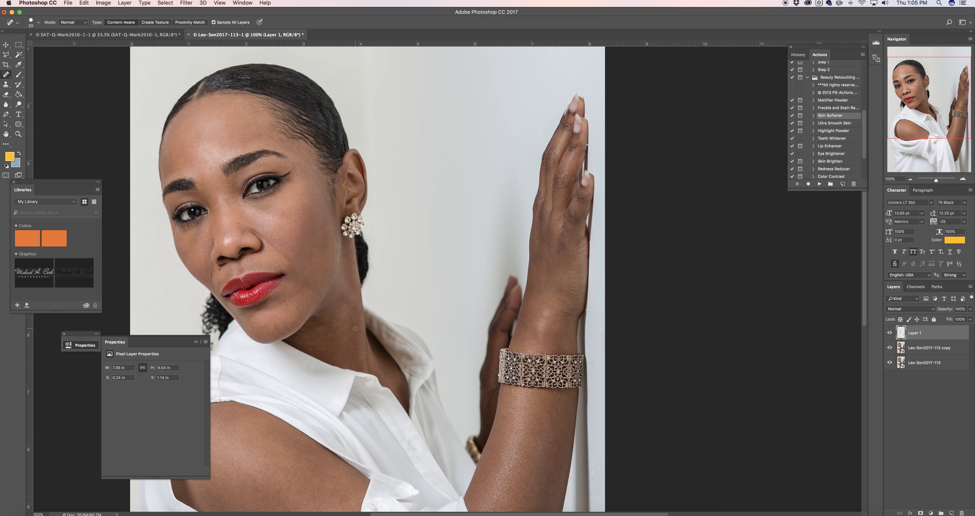
Step: Heal the small spots at the jaw edge and neck beneath the earring
left_click(333, 255)
left_click(339, 251)
left_click(346, 254)
left_click(347, 244)
Step: Add a new empty layer above Layer 1
left_click(914, 180)
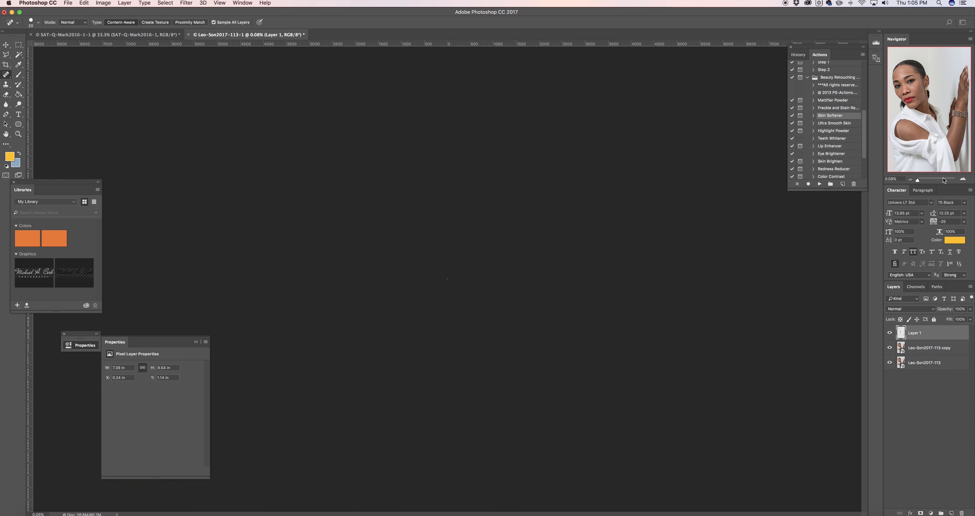
left_click_drag(951, 181, 940, 179)
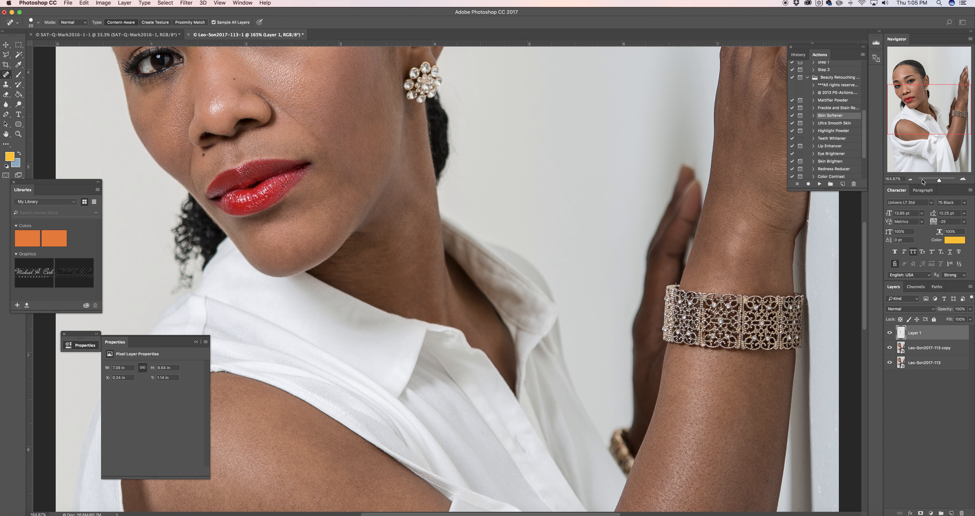
left_click(910, 179)
left_click(911, 179)
left_click(911, 179)
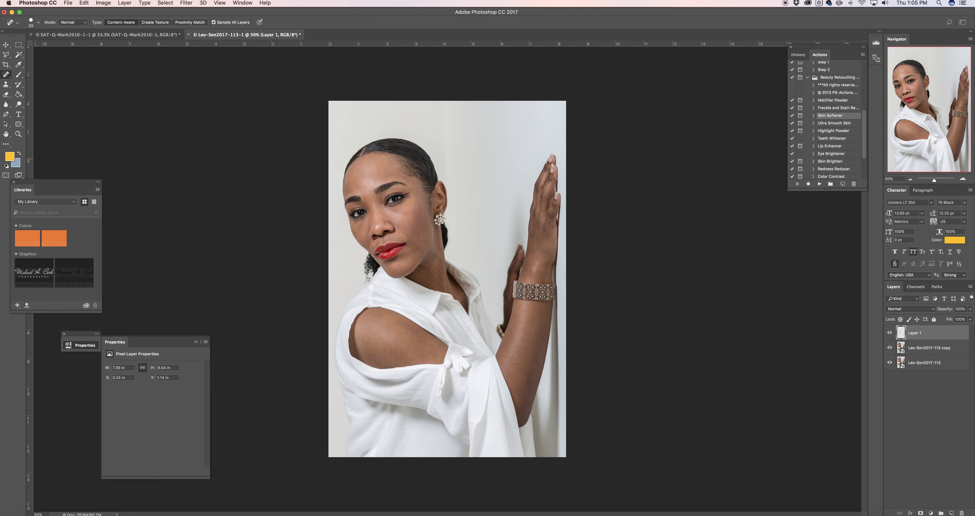
left_click(952, 513)
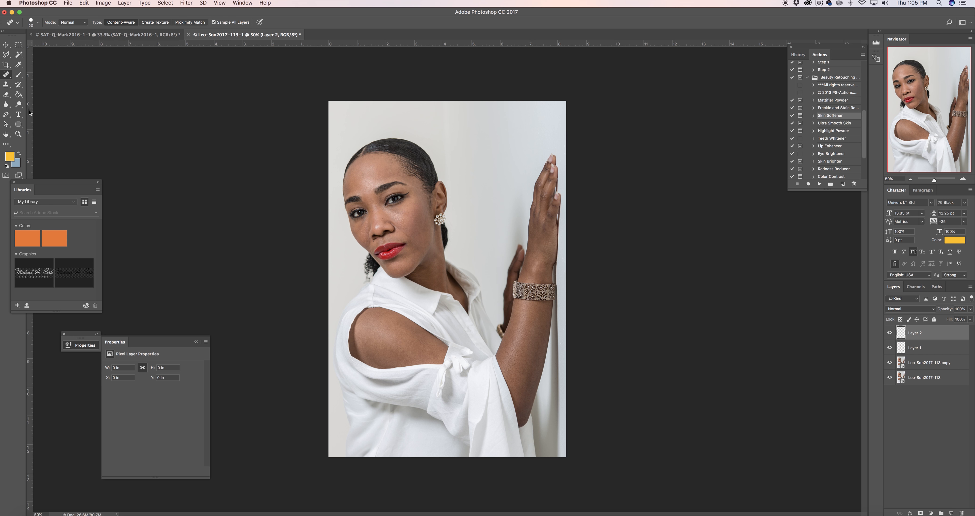
Step: Switch to the Brush tool at size 400 and set its opacity to 21% and flow to 14%
left_click(18, 74)
key("bracketleft")
key("bracketleft")
key("bracketleft")
key("bracketleft")
key("bracketleft")
key("bracketleft")
key("bracketleft")
key("bracketleft")
key("bracketleft")
key("bracketleft")
key("bracketleft")
key("bracketleft")
key("bracketleft")
key("bracketleft")
key("bracketleft")
key("bracketleft")
key("bracketleft")
key("bracketleft")
key("bracketleft")
key("bracketleft")
key("bracketleft")
key("bracketleft")
key("bracketleft")
key("bracketleft")
key("bracketleft")
key("bracketleft")
key("bracketleft")
key("bracketleft")
key("bracketleft")
key("bracketleft")
key("bracketleft")
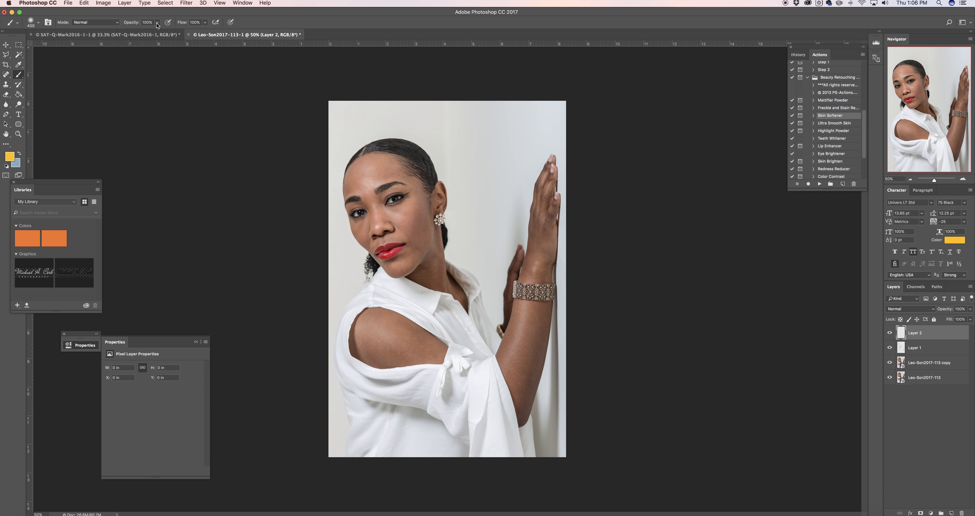
left_click_drag(157, 25, 130, 39)
left_click(205, 22)
left_click_drag(207, 32, 176, 36)
Step: Shrink the brush to suit facial details and paint a small dab beneath the eye nearer the earring
left_click(18, 135)
left_click(378, 179)
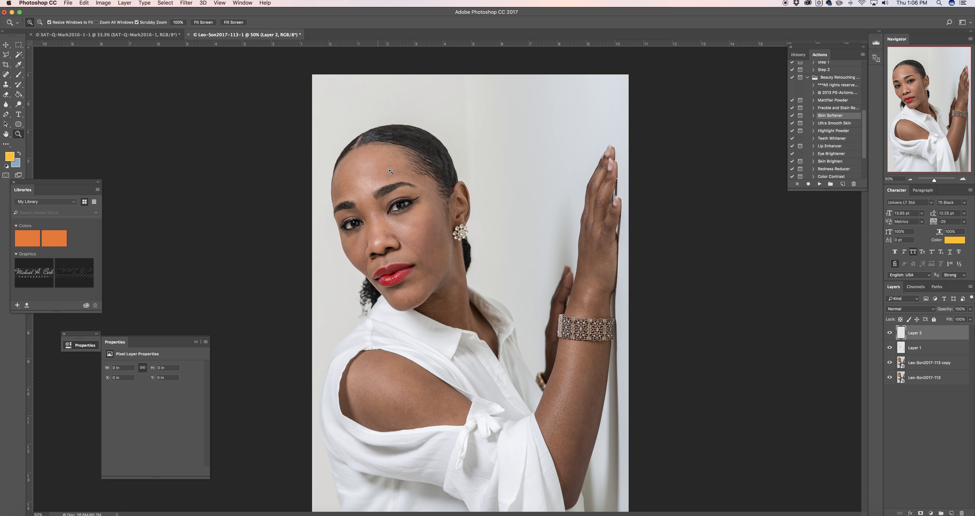
left_click(400, 167)
left_click(400, 167)
left_click(399, 167)
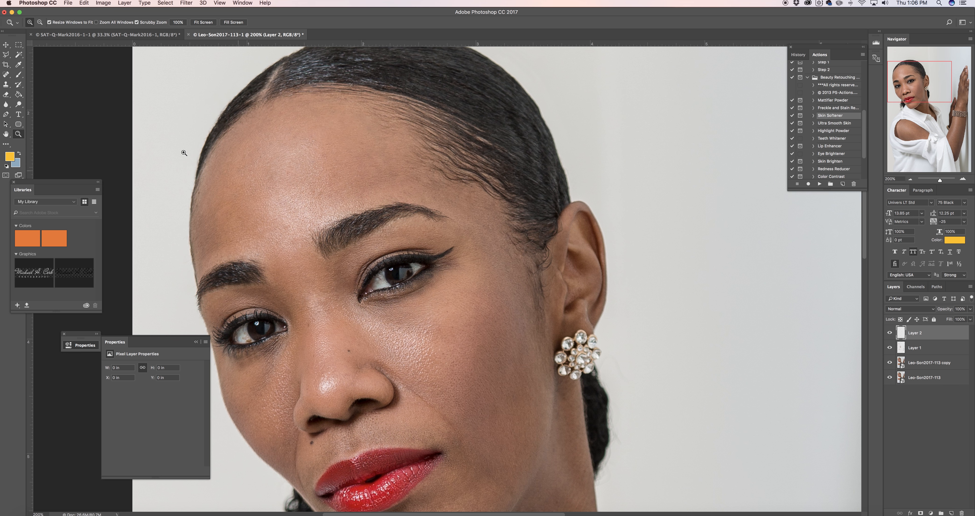
left_click(18, 75)
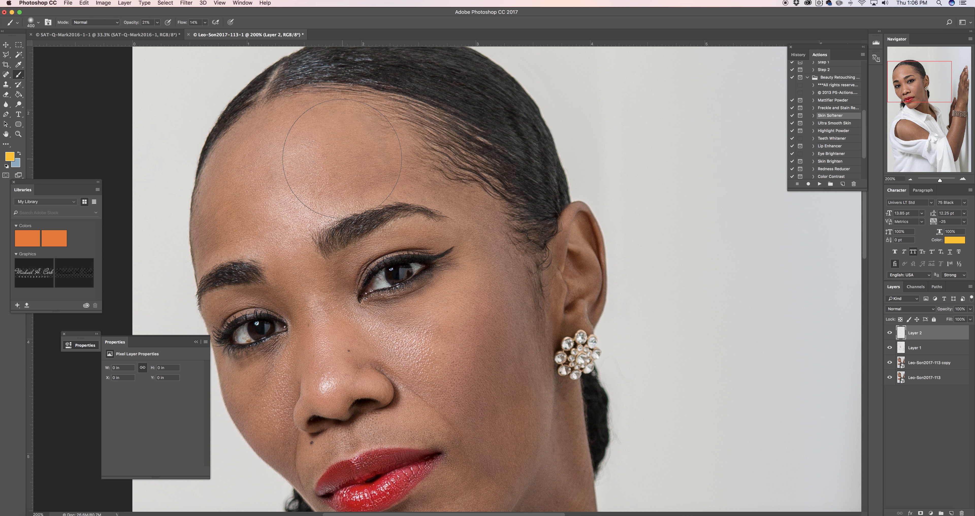
key("bracketleft")
key("bracketleft")
key("bracketleft")
key("bracketleft")
key("bracketleft")
key("bracketleft")
key("bracketleft")
key("bracketleft")
key("bracketleft")
left_click(365, 312)
Step: Set the eyedropper sample size to an averaged area while picking the foreground color, and accept the color picker
left_click(13, 159)
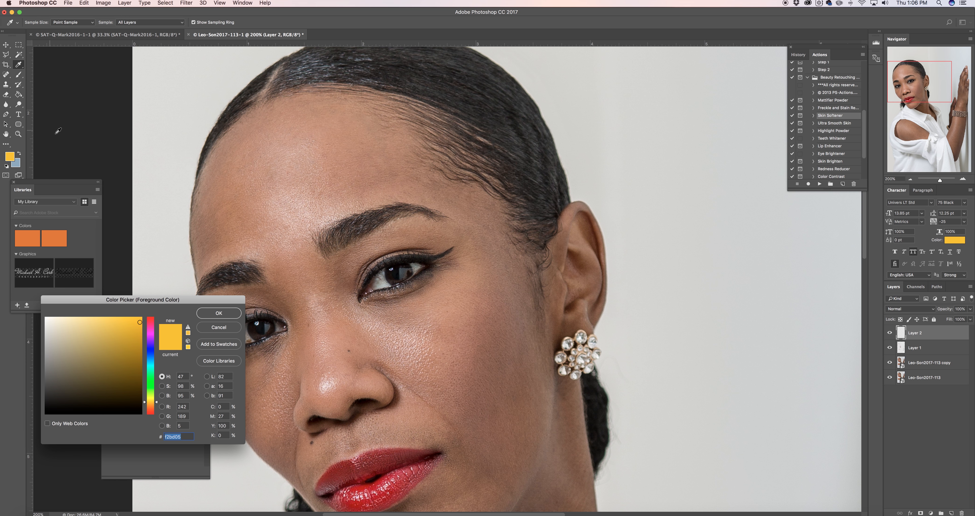
left_click(91, 22)
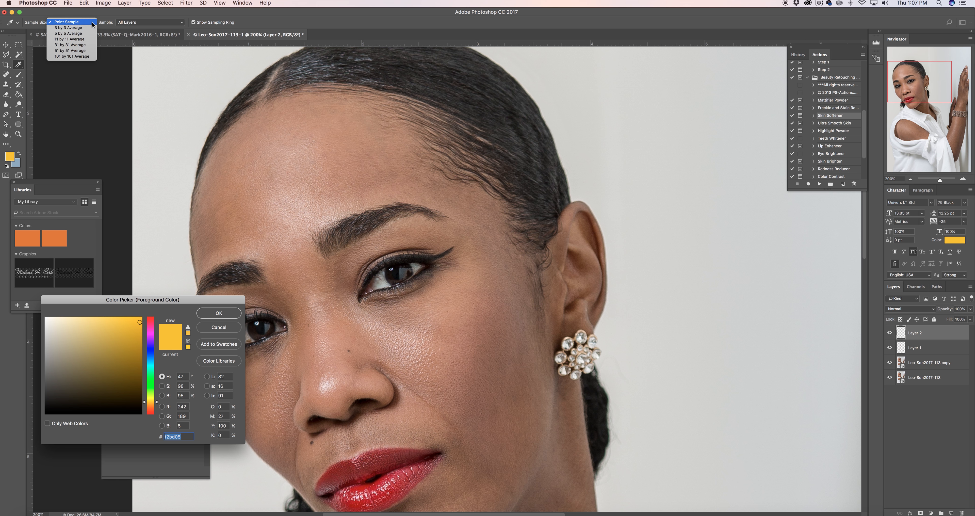
left_click(86, 40)
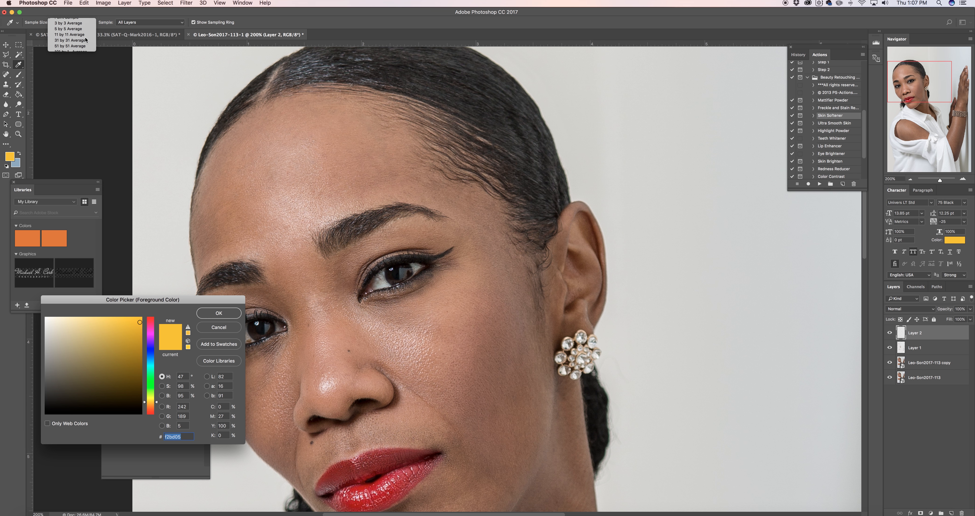
left_click(219, 314)
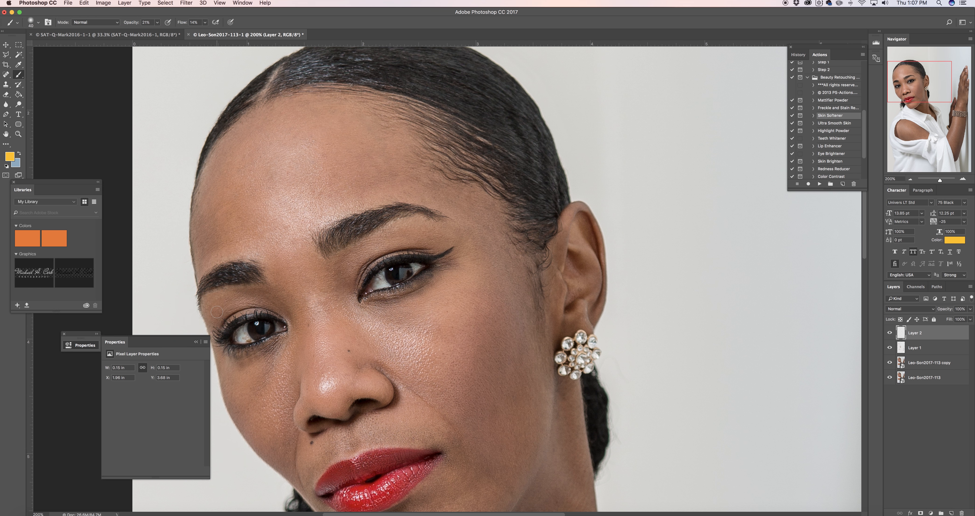
Step: Sample skin tones beneath the eye nearer the earring and brush them over the shiny upper cheek
left_click(386, 320, "alt")
left_click(386, 320, "alt")
left_click(410, 324, "alt")
mouse_move(410, 324)
left_mouse_down()
mouse_move(399, 332)
mouse_move(415, 338)
mouse_move(371, 317)
mouse_move(443, 343)
left_mouse_up()
left_click(408, 331, "alt")
left_click(371, 320, "alt")
Step: Enlarge the brush and blend resampled skin tones over the cheekbone and the area beside the outer eye corner
key("bracketright")
left_click(431, 314, "alt")
left_click_drag(421, 317, 421, 309)
mouse_move(428, 315)
left_mouse_down()
mouse_move(427, 306)
mouse_move(426, 321)
left_mouse_up()
left_click_drag(455, 306, 480, 282)
left_click(478, 319, "alt")
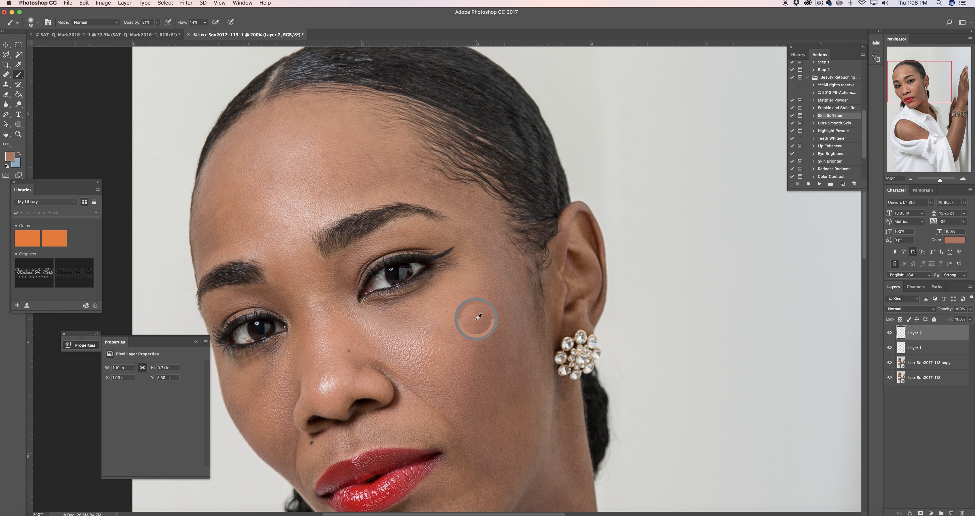
left_click(478, 309, "alt")
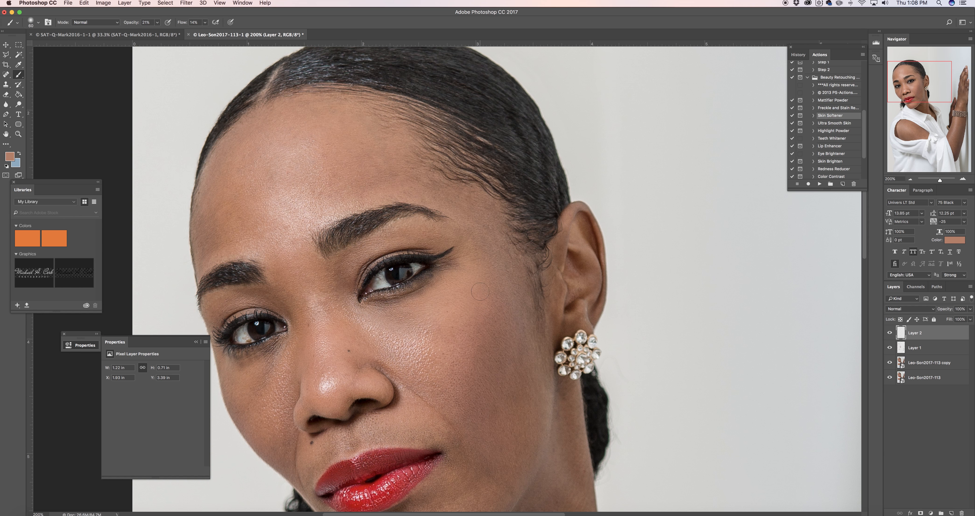
left_click_drag(485, 310, 414, 337)
Step: Even out the forehead above the brow nearer the earring with sampled skin tones
left_click(375, 190, "alt")
left_click(355, 194, "alt")
left_click_drag(355, 194, 330, 201)
left_click(319, 217, "alt")
left_click_drag(320, 214, 305, 201)
left_click(330, 199, "alt")
Step: Soften the shine on the forehead between the brows and above the far brow using nearby skin tones
left_click(253, 242, "alt")
left_click(267, 224, "alt")
left_click(280, 221, "alt")
left_click_drag(283, 223, 281, 225)
left_click(280, 223, "alt")
left_click(281, 221, "alt")
mouse_move(279, 222)
left_mouse_down()
mouse_move(276, 233)
mouse_move(281, 216)
mouse_move(268, 199)
mouse_move(262, 218)
mouse_move(277, 184)
mouse_move(263, 193)
mouse_move(272, 191)
left_mouse_up()
left_click(264, 212, "alt")
Step: Blend sampled skin tones over the central forehead and up toward the hairline
left_click(290, 191, "alt")
left_click_drag(289, 192, 300, 199)
left_click(323, 190, "alt")
mouse_move(312, 191)
left_mouse_down()
mouse_move(320, 200)
mouse_move(302, 184)
mouse_move(321, 201)
mouse_move(316, 196)
left_mouse_up()
left_click(369, 135, "alt")
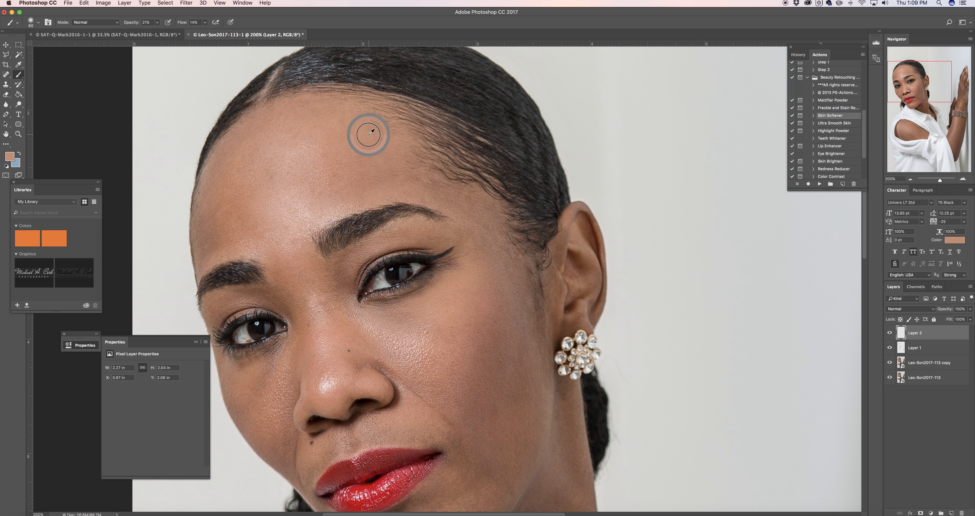
mouse_move(367, 132)
left_mouse_down()
mouse_move(345, 108)
mouse_move(369, 130)
left_mouse_up()
left_click(387, 150, "alt")
Step: Smooth the far side of the forehead from the hairline down to the far brow with resampled skin tones
left_click_drag(231, 158, 240, 152)
left_click(233, 151, "alt")
left_click(254, 231, "alt")
left_click(258, 227, "alt")
mouse_move(258, 230)
left_mouse_down()
mouse_move(255, 220)
mouse_move(255, 240)
left_mouse_up()
left_click(217, 248, "alt")
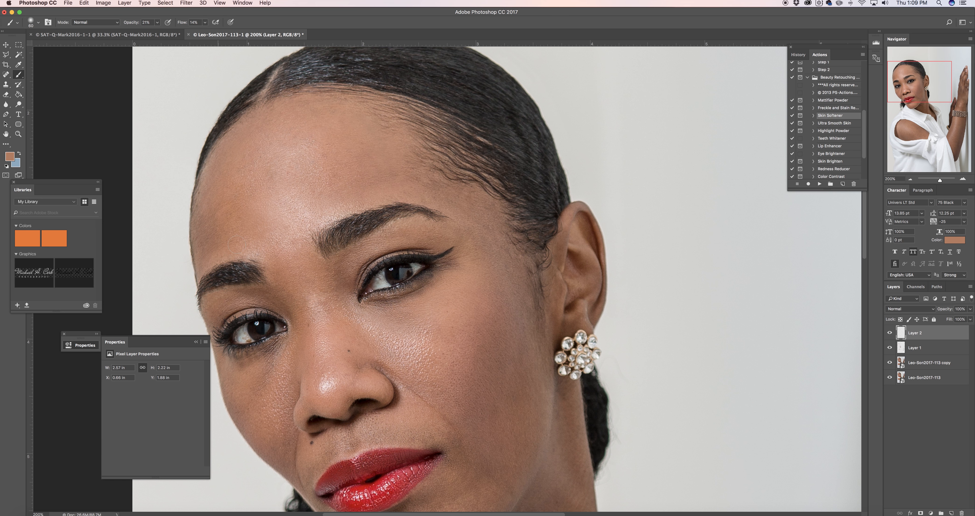
Step: Brush sampled skin tones over the far cheek beside the nose to even its tone
scroll(258, 251, "down", 5)
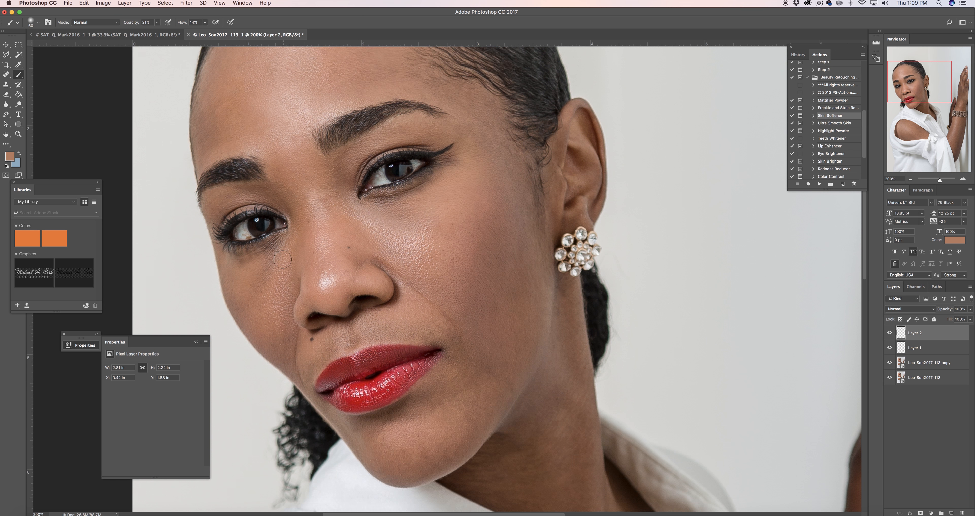
scroll(276, 251, "down", 1)
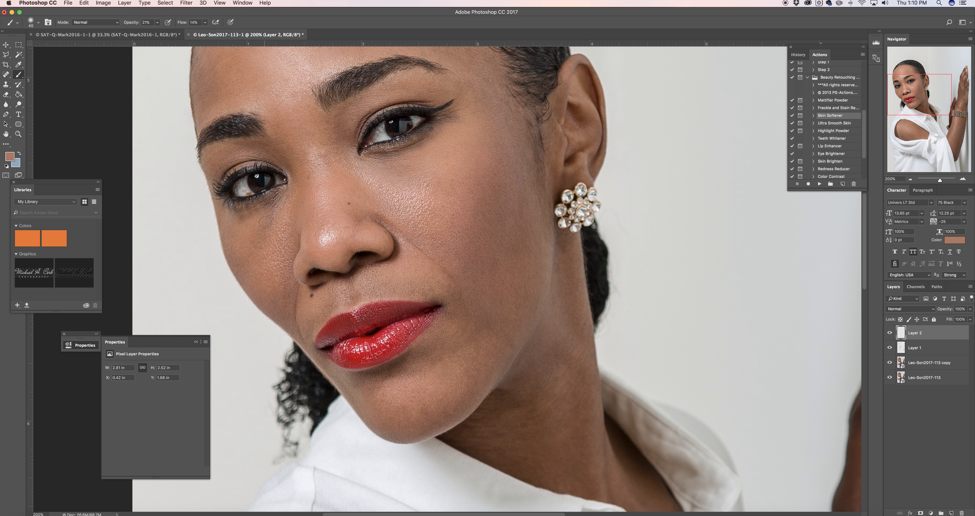
left_click(275, 224, "alt")
left_click(261, 242, "alt")
left_click(252, 243, "alt")
left_click(239, 218, "alt")
left_click(264, 245, "alt")
left_click(266, 257)
Step: Soften the crease and skin between the nose and the near corner of the mouth with sampled skin tones
left_click(409, 288, "alt")
left_click(400, 280)
left_click(431, 291)
left_click(422, 276, "alt")
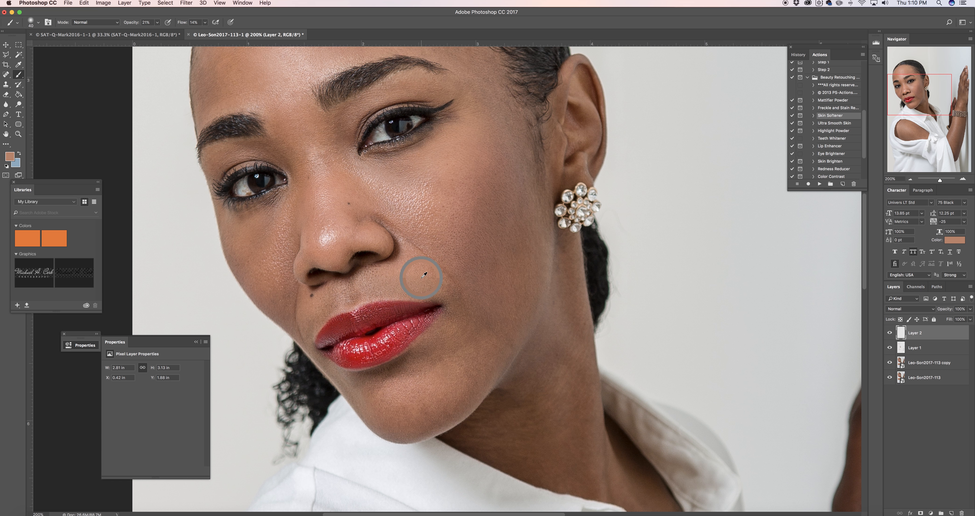
left_click(407, 277, "alt")
Step: Even the skin above the upper lip, from the far mouth corner by the mole to below the nostrils, with resampled tones
left_click(316, 304, "alt")
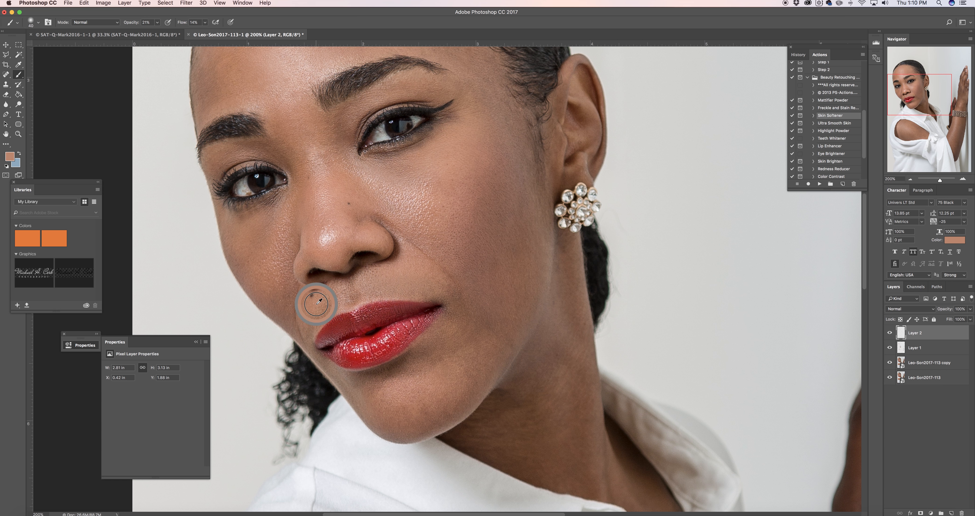
left_click(317, 304, "alt")
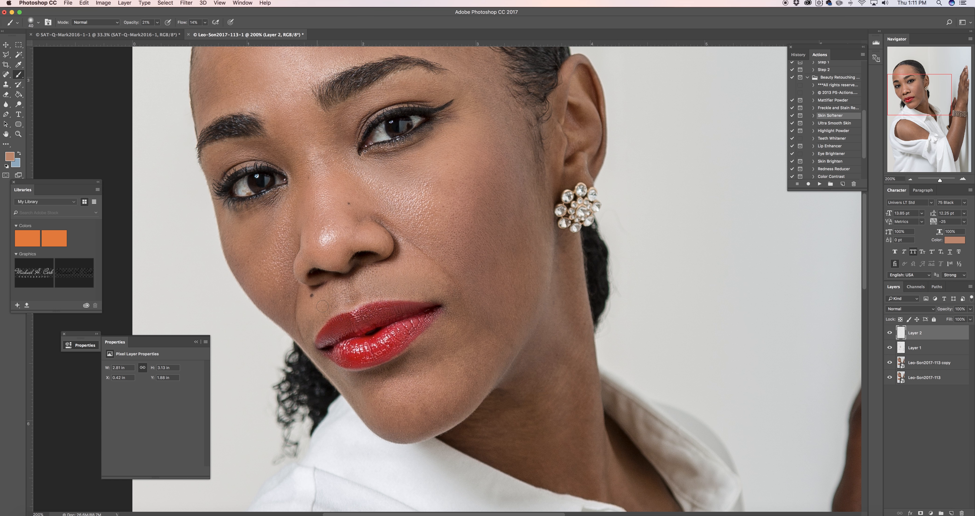
left_click(311, 324, "alt")
left_click(356, 284, "alt")
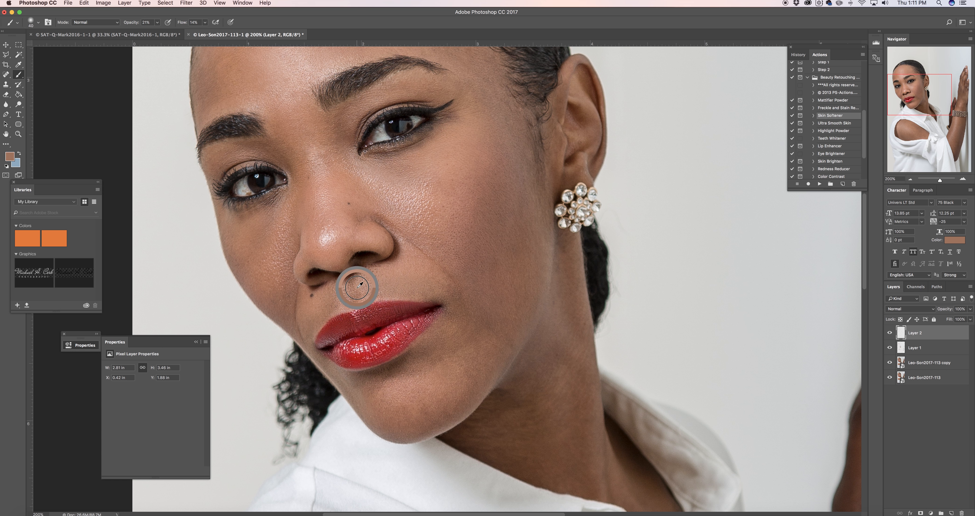
left_click(345, 295, "alt")
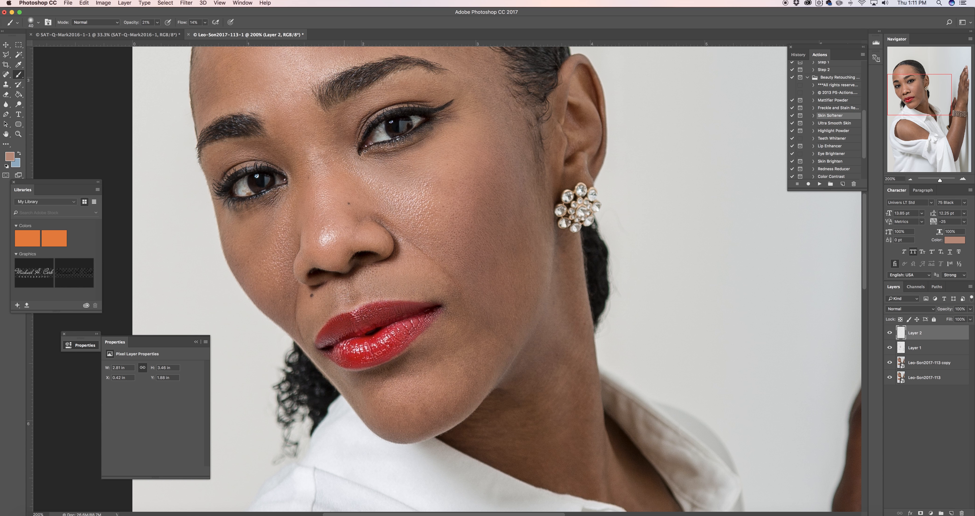
left_click(367, 290, "alt")
Step: Sample the lower cheek tone and blend it over the chin with a larger brush
scroll(443, 324, "down", 10)
scroll(444, 324, "up", 10)
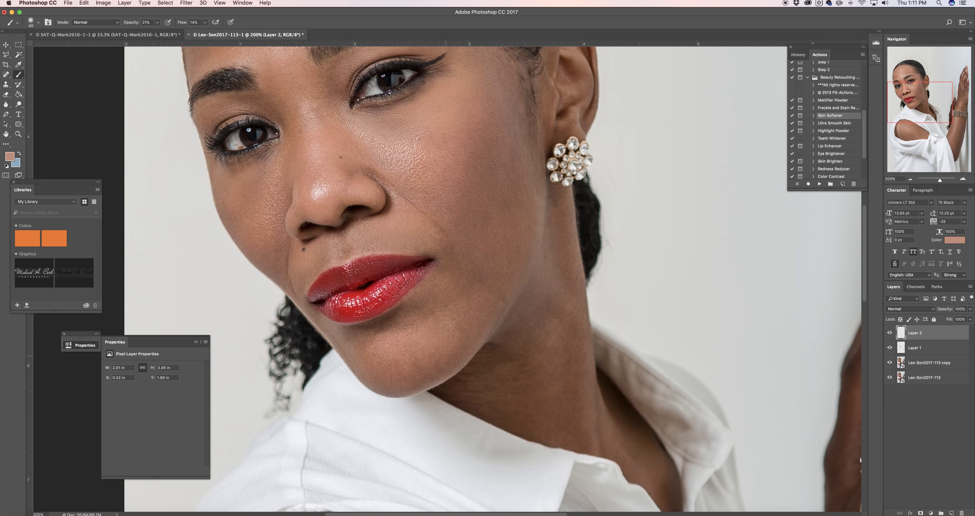
scroll(446, 328, "up", 6)
scroll(446, 328, "down", 10)
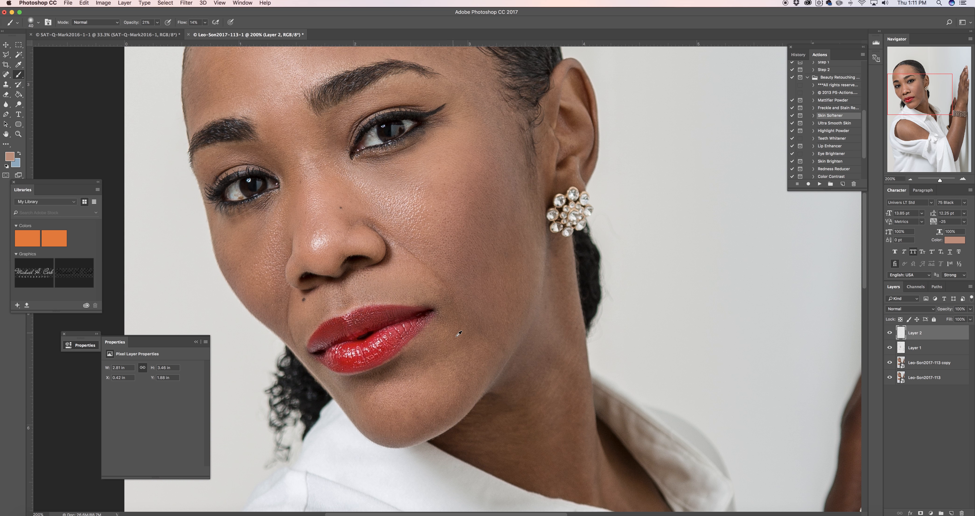
left_click(457, 344, "alt")
scroll(451, 353, "left", 1)
key("bracketright")
key("bracketright")
key("bracketright")
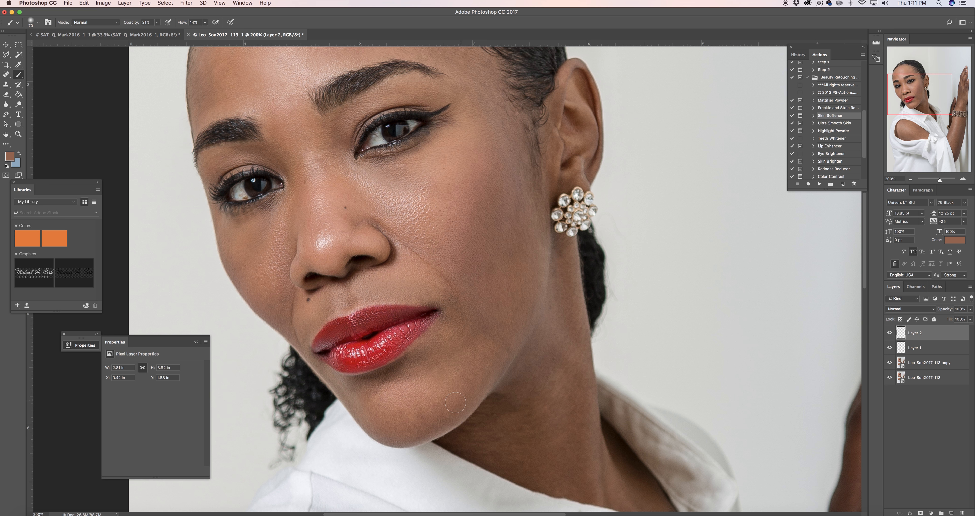
left_click_drag(439, 408, 424, 400)
left_click(404, 411, "alt")
Step: Smooth the near jawline beside the neck with a smaller brush and repeatedly sampled skin tones
left_click(503, 343, "alt")
left_click_drag(503, 341, 499, 344)
key("[")
key("bracketleft")
key("bracketleft")
left_click(499, 345, "alt")
left_click(500, 343, "alt")
left_click(506, 348, "alt")
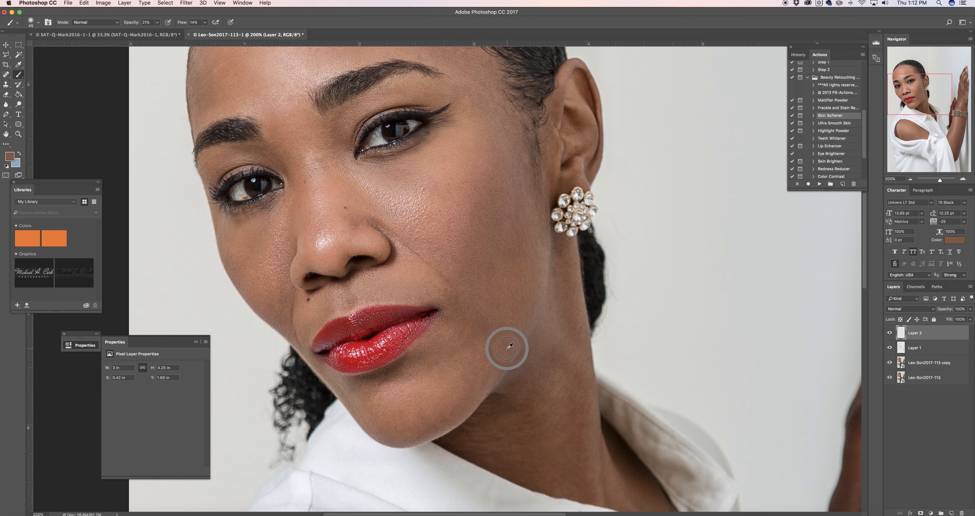
left_click(503, 366, "alt")
left_click(490, 319, "alt")
left_click(507, 338, "alt")
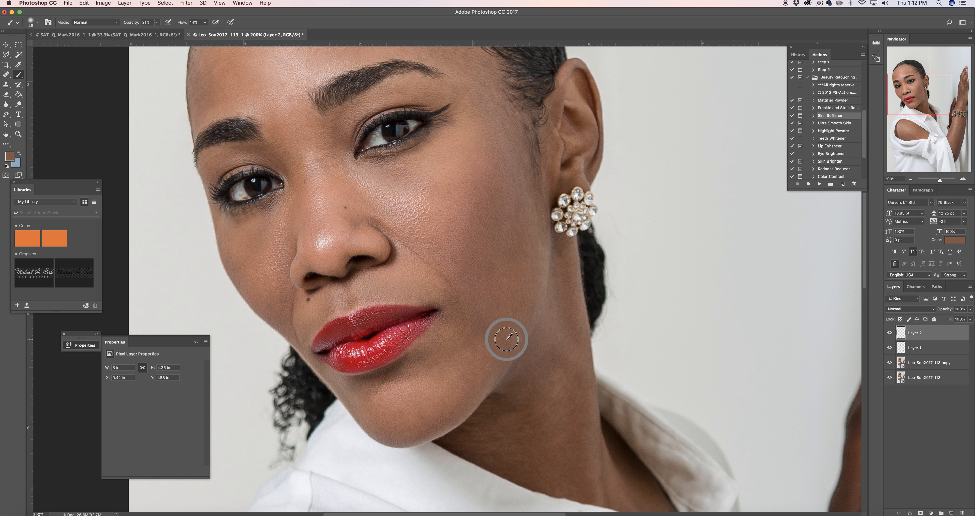
Step: Blend sampled tones with a larger brush over the outer near cheek, from the jaw up toward the ear
left_click(496, 283, "alt")
key("bracketright")
key("bracketright")
left_click(496, 296, "alt")
left_click(515, 251, "alt")
left_click(520, 211, "alt")
left_click_drag(518, 215, 523, 195)
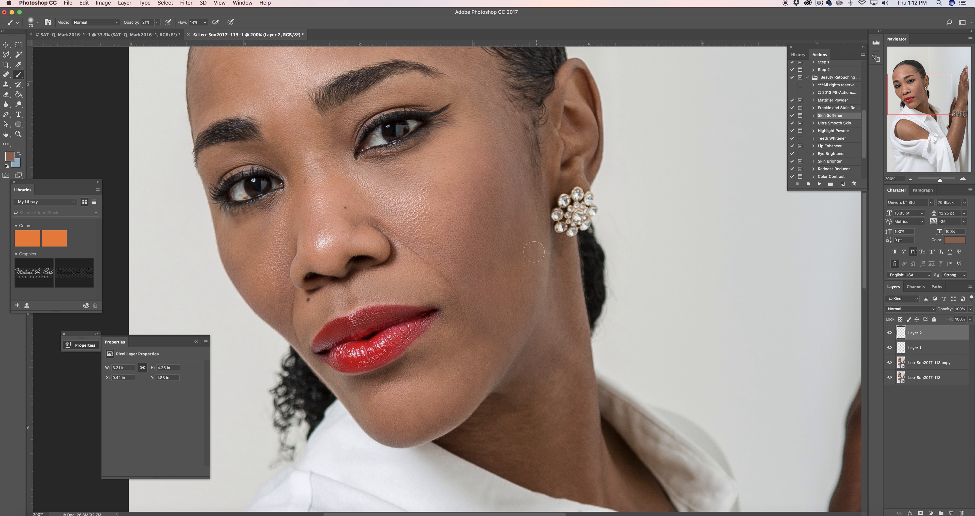
Step: Even the side of the neck from below the jaw up toward the earring with a larger brush and sampled tones
mouse_move(534, 253)
left_mouse_down()
mouse_move(531, 269)
mouse_move(559, 299)
left_mouse_up()
scroll(558, 298, "down", 3)
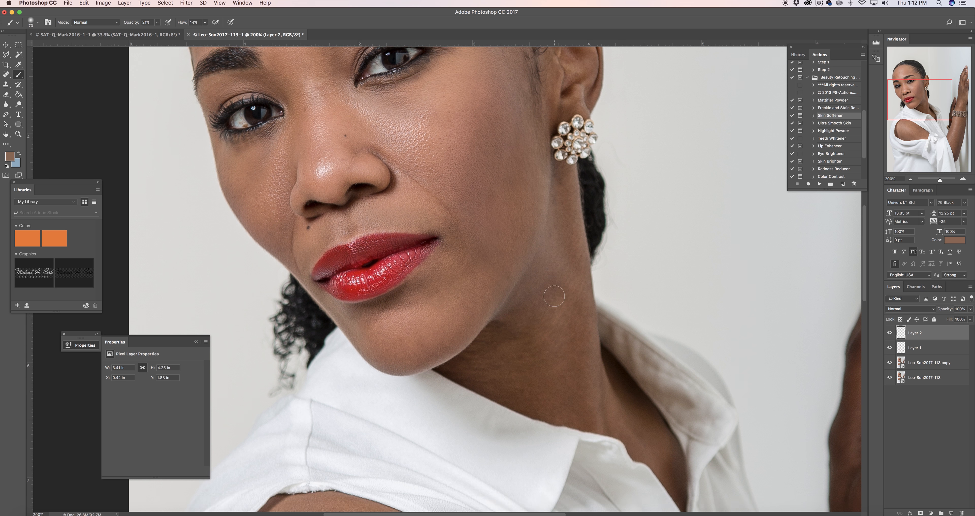
key("]")
key("]")
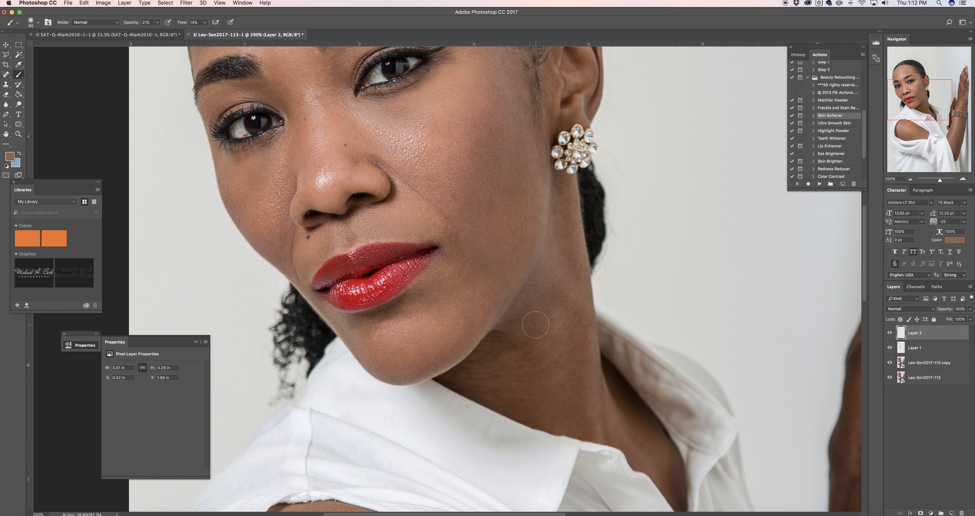
left_click(538, 322, "alt")
mouse_move(543, 326)
left_mouse_down()
mouse_move(536, 336)
mouse_move(558, 300)
left_mouse_up()
left_click(559, 289, "alt")
left_click(564, 249)
left_click_drag(564, 249, 566, 241)
Step: Smooth the shadowed front and lower part of the neck down toward the collar with locally sampled skin tones
left_click(519, 364, "alt")
mouse_move(513, 360)
left_mouse_down()
mouse_move(506, 342)
mouse_move(513, 373)
mouse_move(525, 374)
left_mouse_up()
scroll(527, 371, "down", 2)
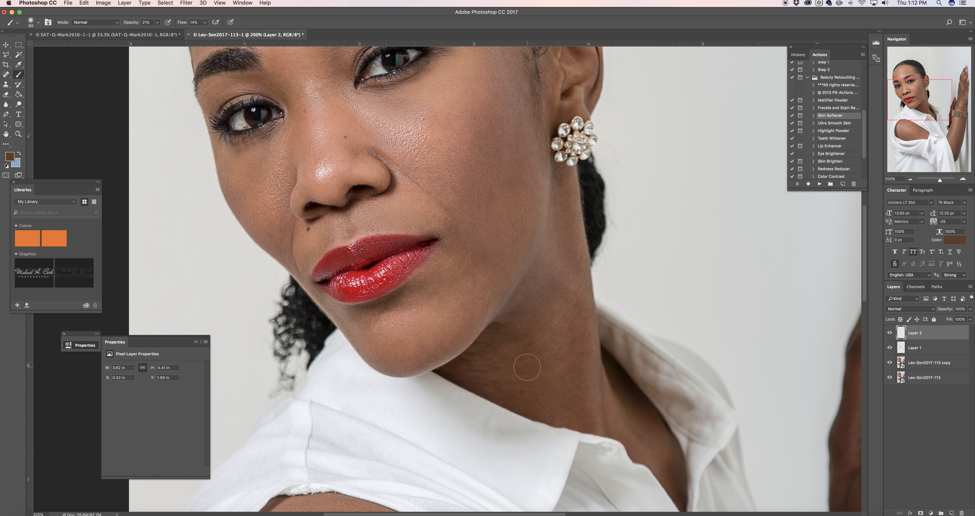
left_click(549, 313, "alt")
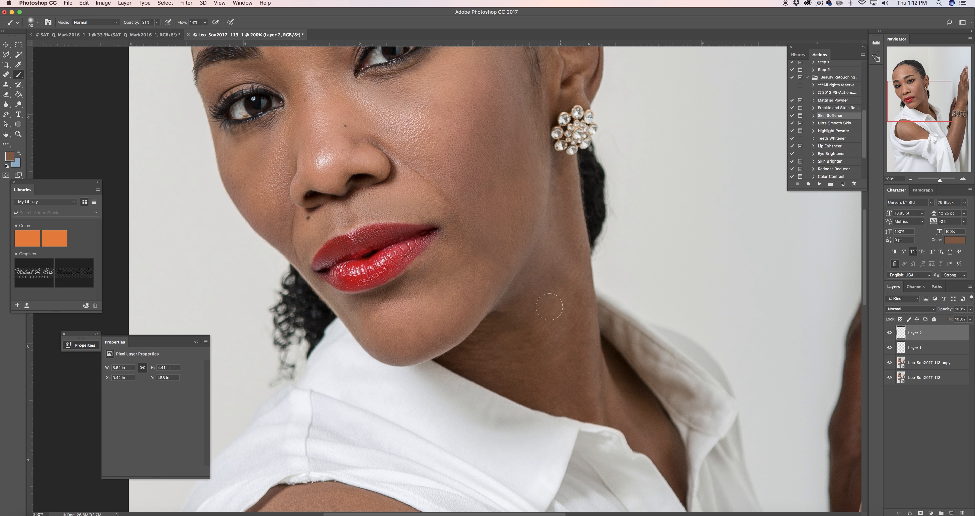
left_click(562, 344, "alt")
mouse_move(561, 341)
left_mouse_down()
mouse_move(549, 352)
mouse_move(562, 341)
left_mouse_up()
left_click(519, 353, "alt")
mouse_move(520, 376)
left_mouse_down()
mouse_move(538, 394)
mouse_move(524, 382)
left_mouse_up()
left_click(573, 393, "alt")
left_click_drag(570, 365, 574, 349)
left_click(573, 346, "alt")
left_click_drag(574, 295, 570, 297)
left_click(551, 280, "alt")
left_click(575, 392, "alt")
Step: Touch up the chin just below the lower lip with a sampled tone and a smaller brush
left_click(421, 280, "alt")
scroll(428, 284, "down", 1)
key("bracketleft")
key("bracketleft")
key("bracketleft")
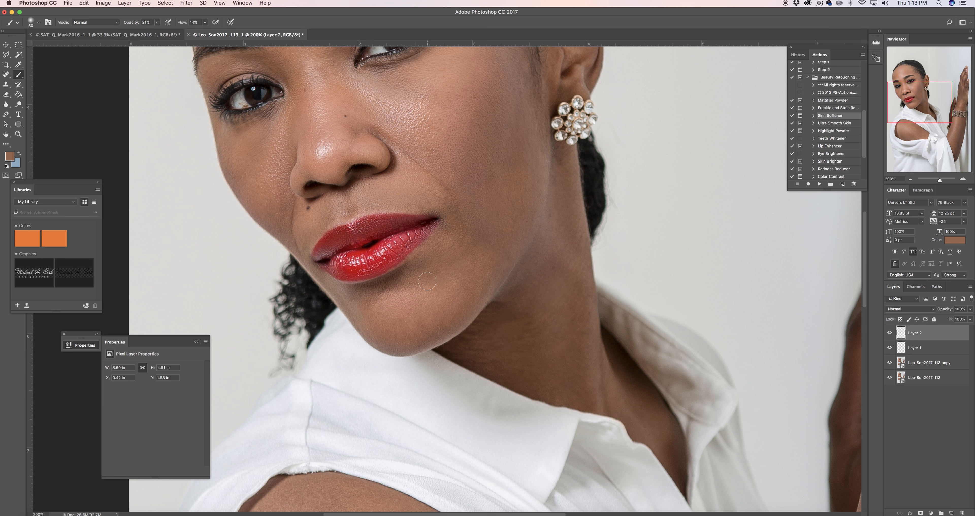
scroll(429, 277, "right", 2)
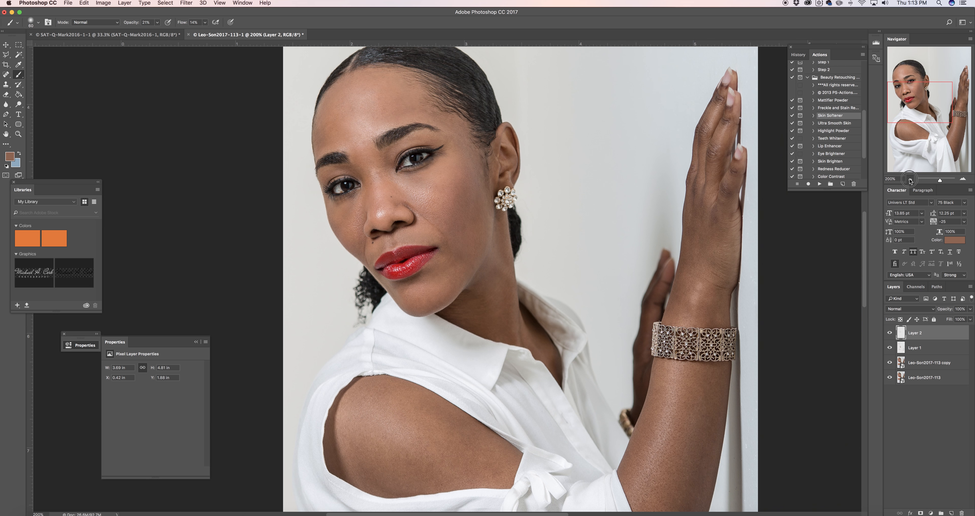
Step: Compare the portrait with and without Layer 2 at 66.7% zoom to judge the skin retouching
left_click(911, 179)
left_click(911, 179)
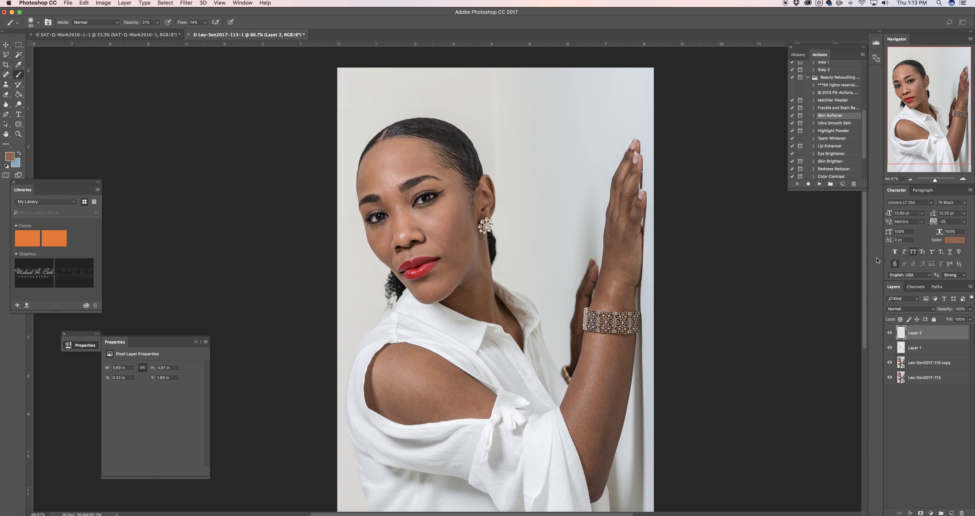
left_click(890, 333)
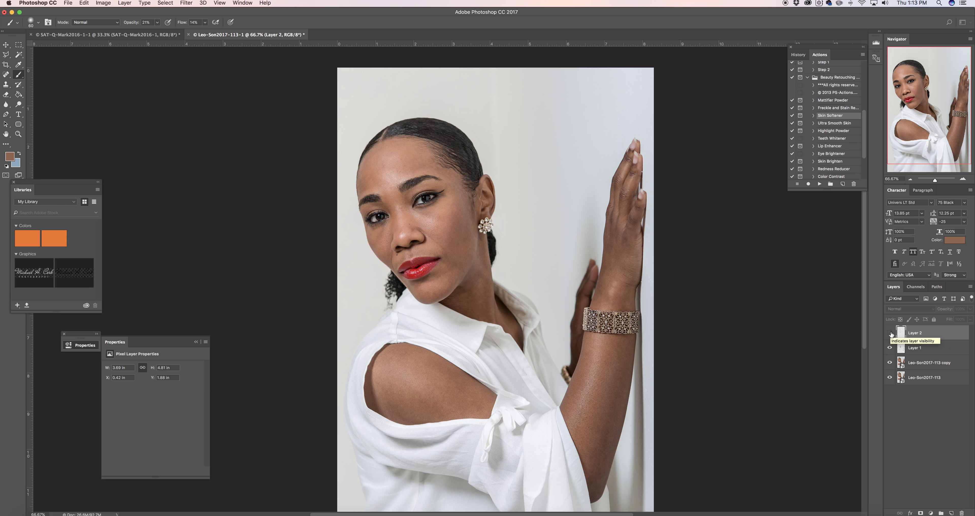
left_click(891, 332)
left_click(891, 333)
left_click(891, 333)
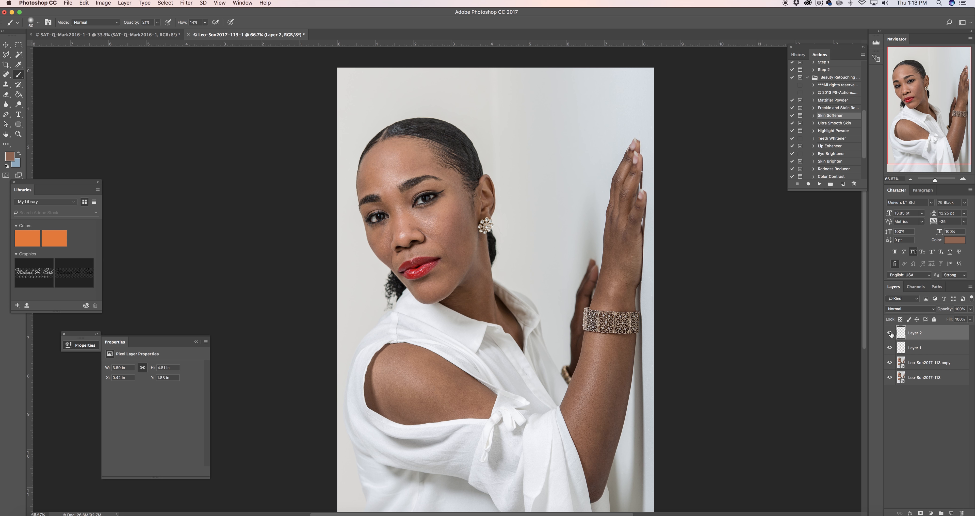
left_click(891, 333)
left_click(891, 333)
Step: Touch up the nose bridge, the area under the near eye and both cheeks with sampled skin tones
left_click(387, 206, "alt")
left_click(389, 201, "alt")
left_click(393, 200, "alt")
left_click(424, 210, "alt")
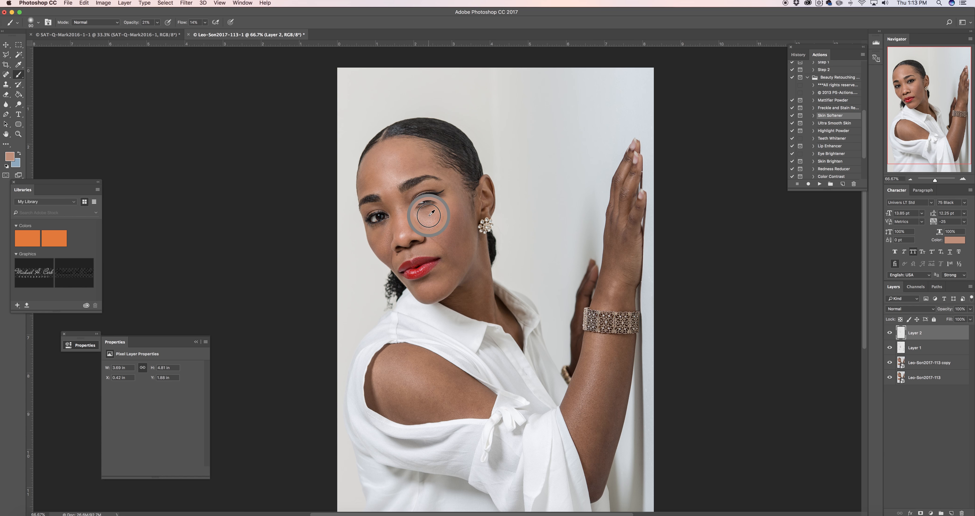
left_click_drag(431, 218, 432, 213)
left_click(423, 211, "alt")
left_click(385, 232, "alt")
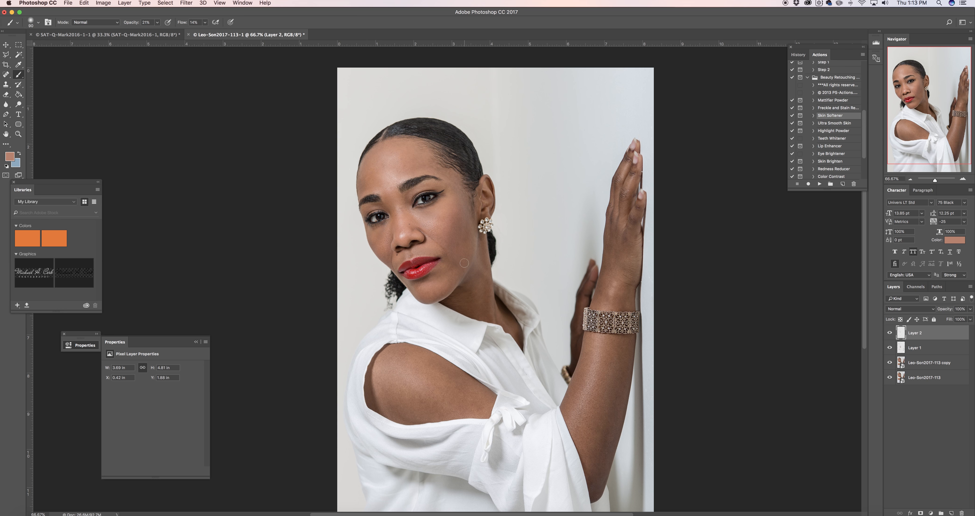
left_click(466, 242, "alt")
Step: Add a new layer on top and set the brush to 40% opacity and 23% flow
left_click(952, 513)
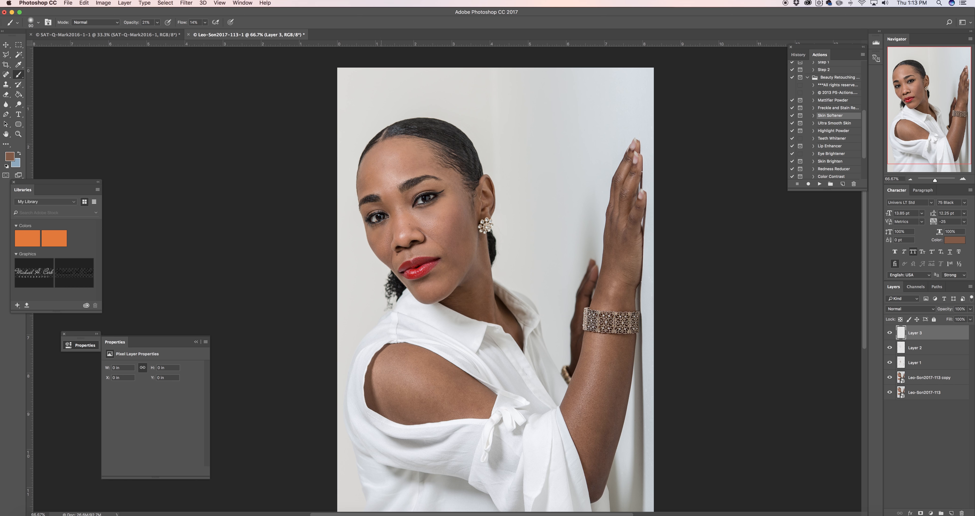
left_click(158, 23)
left_click_drag(159, 33, 163, 33)
left_click_drag(164, 33, 207, 33)
left_click(205, 23)
left_click_drag(208, 32, 208, 33)
Step: Sample a light skin tone from the forehead and brush it softly over the face and near cheek with a large brush
key("bracketright")
key("bracketright")
left_click(380, 184, "alt")
left_click(380, 183, "alt")
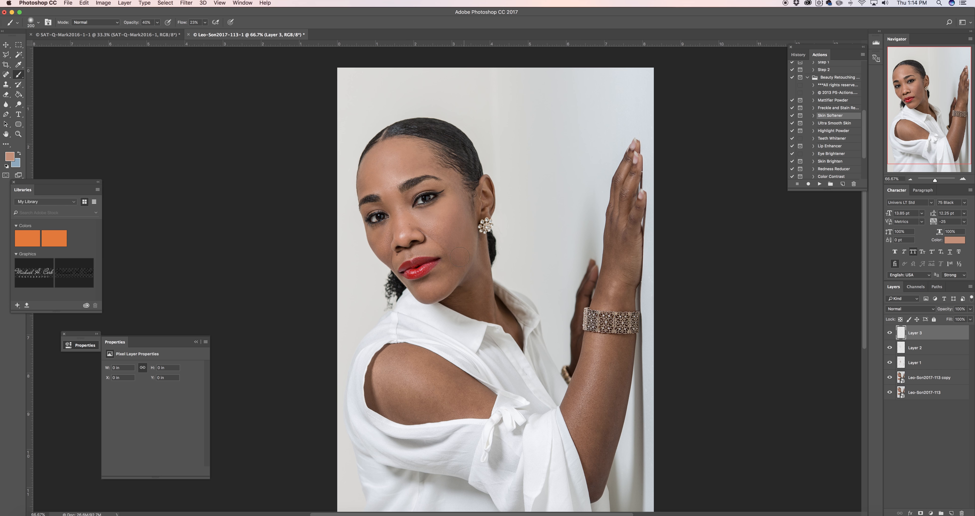
key("bracketleft")
key("bracketleft")
scroll(449, 276, "left", 1)
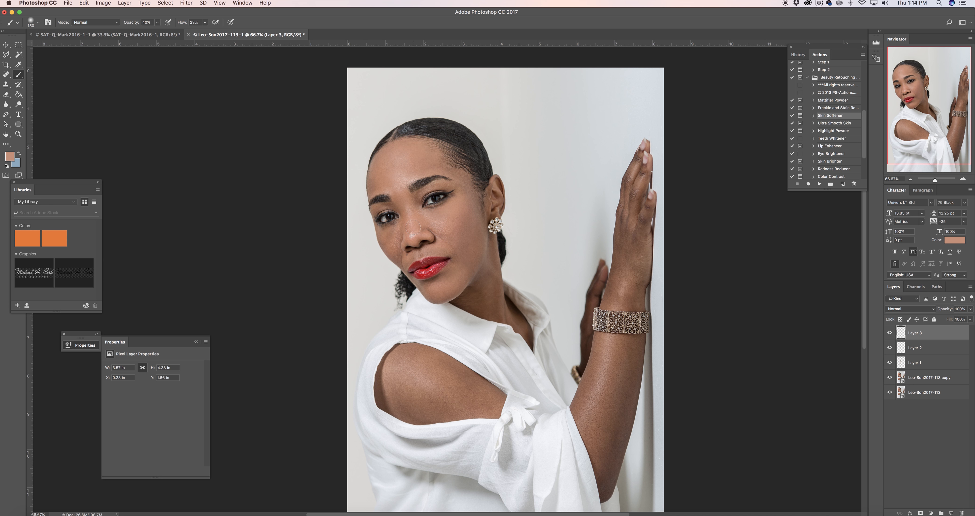
key("bracketleft")
mouse_move(449, 252)
left_mouse_down()
mouse_move(429, 249)
mouse_move(453, 254)
left_mouse_up()
Step: Brush the same light tone along the far side of the face and around the near eye toward the temple
key("bracketleft")
key("bracketleft")
key("bracketright")
mouse_move(401, 258)
left_mouse_down()
mouse_move(381, 234)
mouse_move(389, 230)
mouse_move(397, 248)
mouse_move(398, 231)
mouse_move(397, 251)
mouse_move(404, 225)
mouse_move(403, 240)
mouse_move(425, 217)
mouse_move(413, 201)
mouse_move(414, 210)
mouse_move(374, 213)
left_mouse_up()
key("bracketleft")
key("bracketleft")
key("bracketleft")
left_click_drag(423, 196, 462, 183)
Step: Brush the light skin tone from the near jaw down over the neck to the collar opening
key("bracketright")
key("bracketright")
mouse_move(486, 252)
left_mouse_down()
mouse_move(497, 308)
mouse_move(489, 321)
mouse_move(463, 312)
left_mouse_up()
scroll(497, 309, "up", 1)
key("bracketleft")
key("bracketleft")
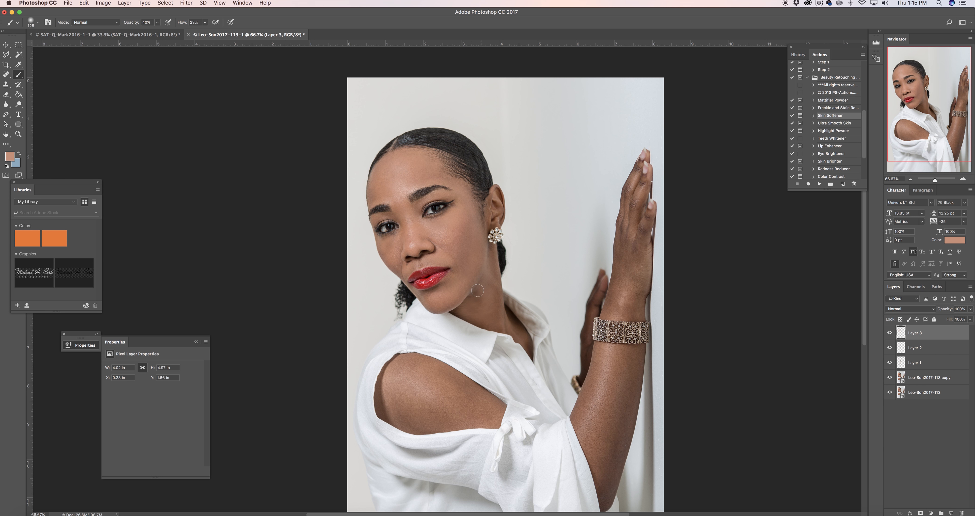
mouse_move(491, 313)
left_mouse_down()
mouse_move(527, 350)
mouse_move(508, 318)
left_mouse_up()
key("bracketleft")
key("bracketleft")
key("bracketright")
key("bracketright")
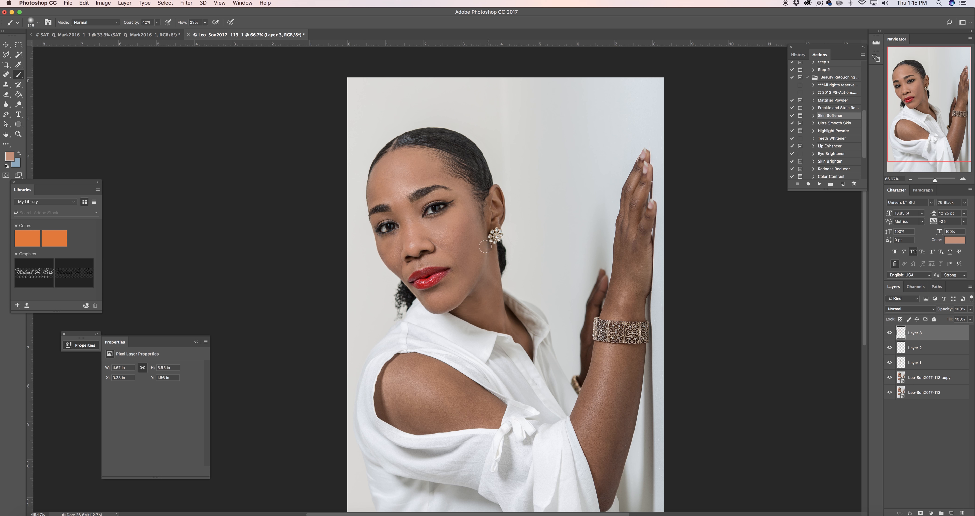
Step: Brush the light skin tone over the bare shoulder, using a smaller brush along its lower edge by the sleeve
scroll(483, 242, "down", 3)
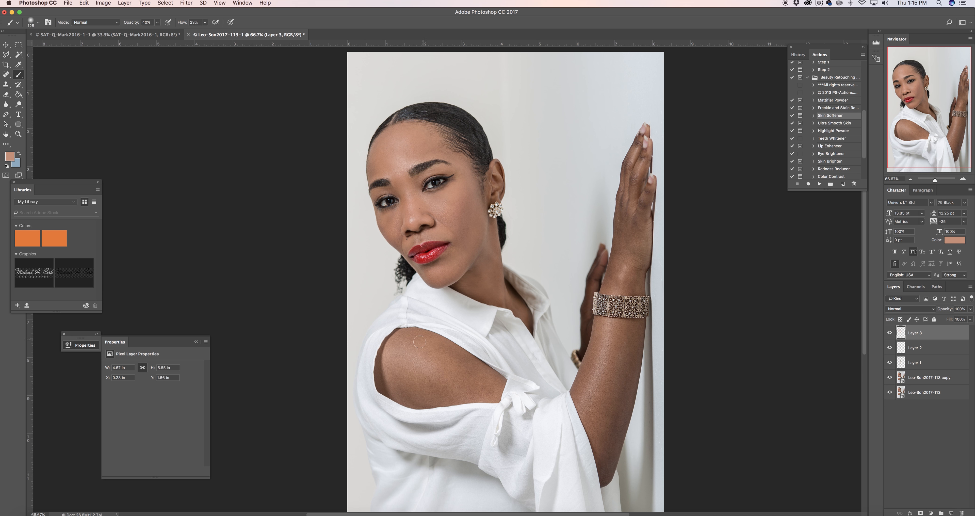
key("bracketright")
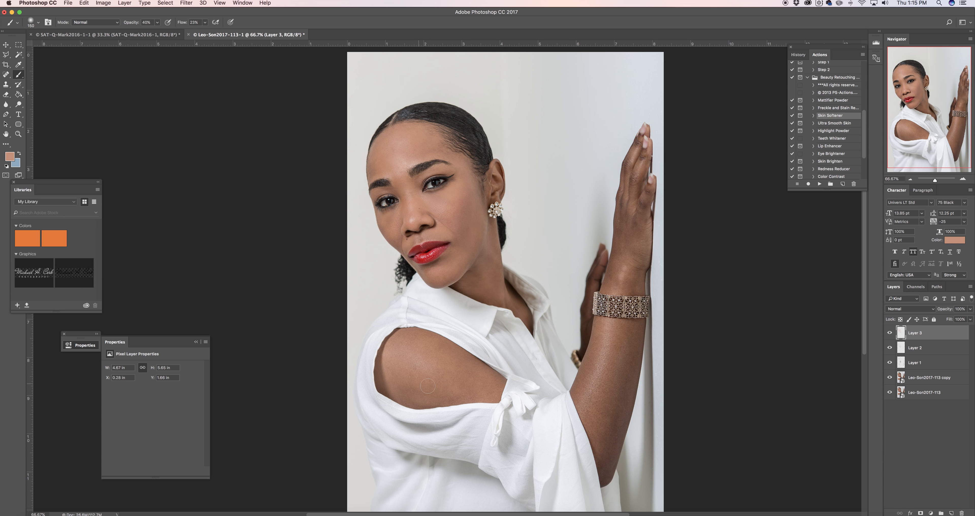
key("bracketleft")
key("bracketleft")
key("bracketleft")
left_click_drag(486, 397, 453, 397)
Step: Brush the light skin tone over the raised forearm from the elbow up to the bracelet, resizing the brush as needed
key("bracketright")
key("bracketright")
key("bracketright")
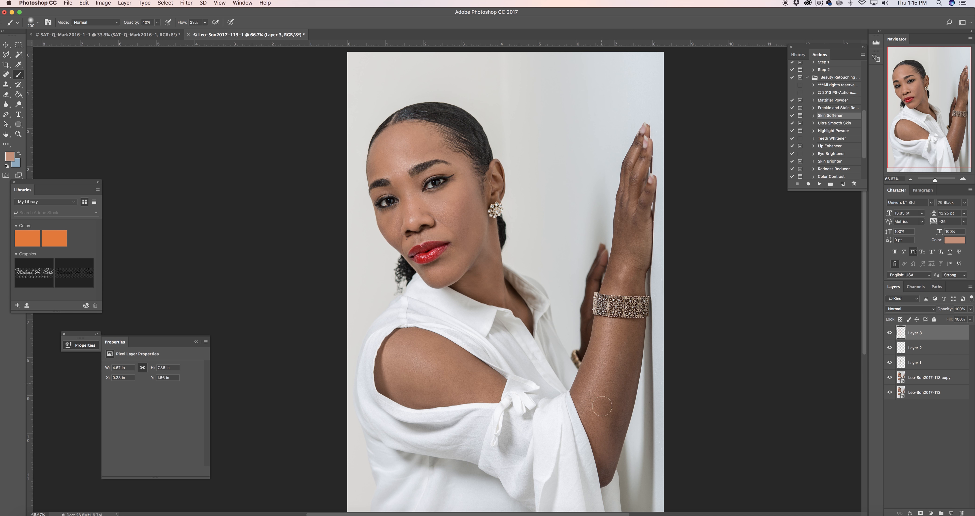
left_click_drag(631, 337, 633, 333)
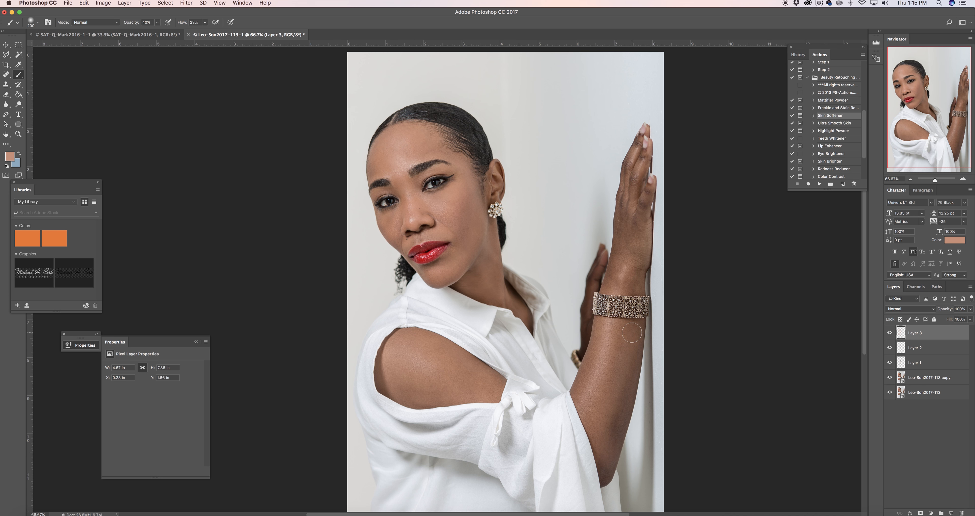
scroll(633, 334, "left", 1)
key("bracketleft")
key("bracketleft")
key("bracketleft")
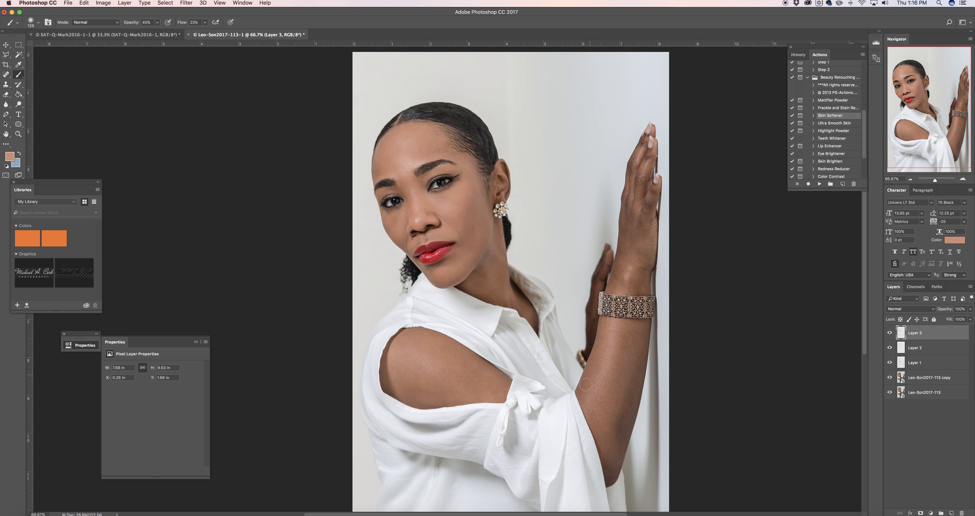
key("bracketright")
key("bracketright")
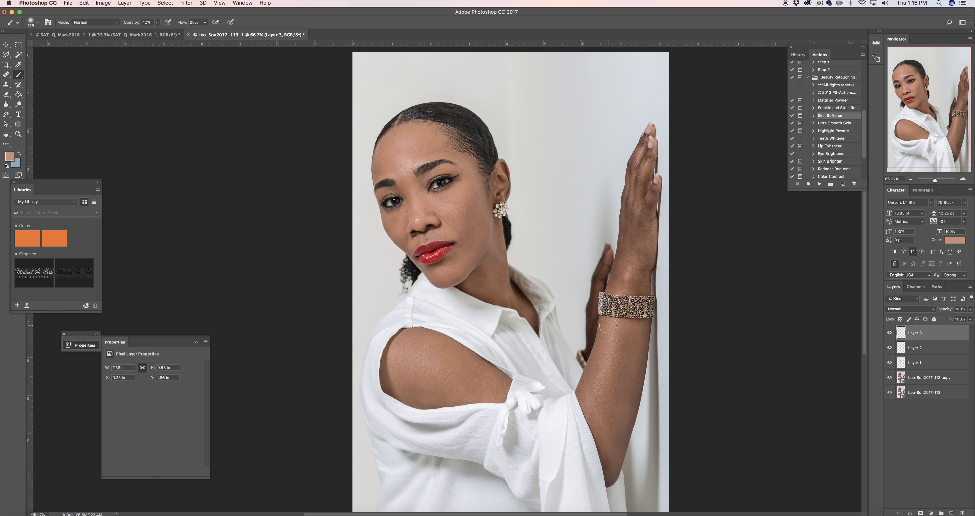
left_click_drag(603, 409, 605, 421)
Step: Brush the light skin tone over the wrist and lower hand above the bracelet
key("bracketleft")
key("bracketleft")
key("bracketleft")
key("bracketright")
key("bracketright")
key("bracketright")
mouse_move(638, 217)
left_mouse_down()
mouse_move(641, 189)
mouse_move(639, 288)
left_mouse_up()
Step: Brush the light skin tone over the back of the raised hand up to the fingers with a resized brush
key("bracketleft")
key("bracketleft")
key("bracketleft")
key("bracketright")
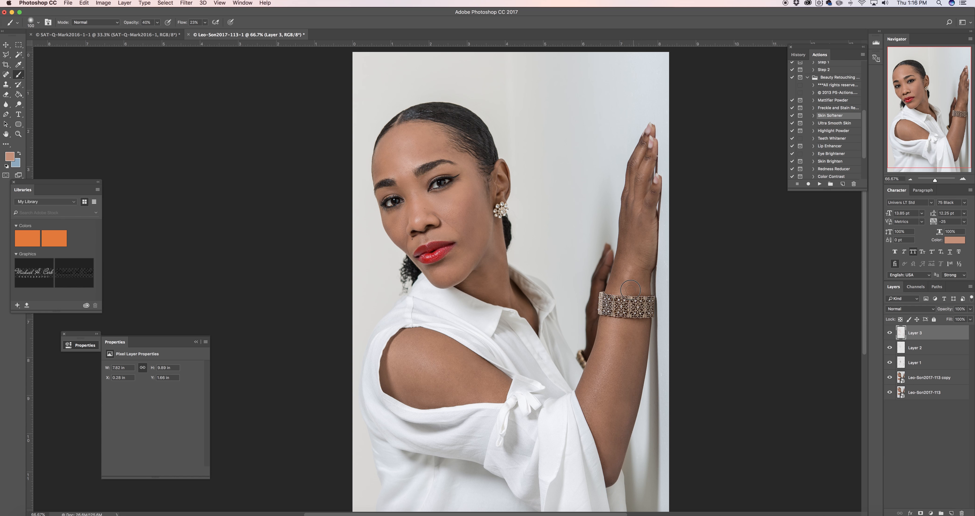
key("bracketright")
left_click_drag(630, 206, 642, 156)
key("bracketleft")
key("bracketleft")
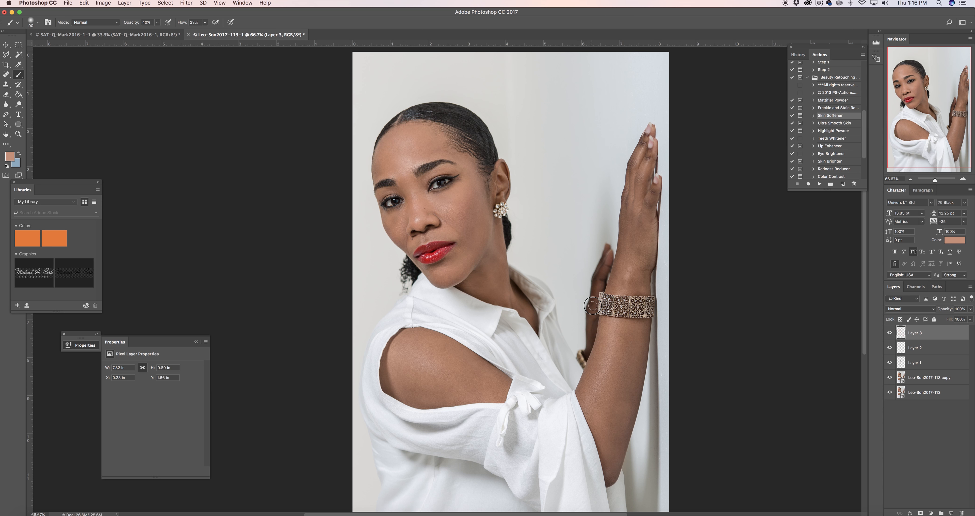
Step: Brush the light skin tone over the rear hand beside the bracelet and touch up the bare shoulder with a resized brush
left_click_drag(595, 294, 605, 259)
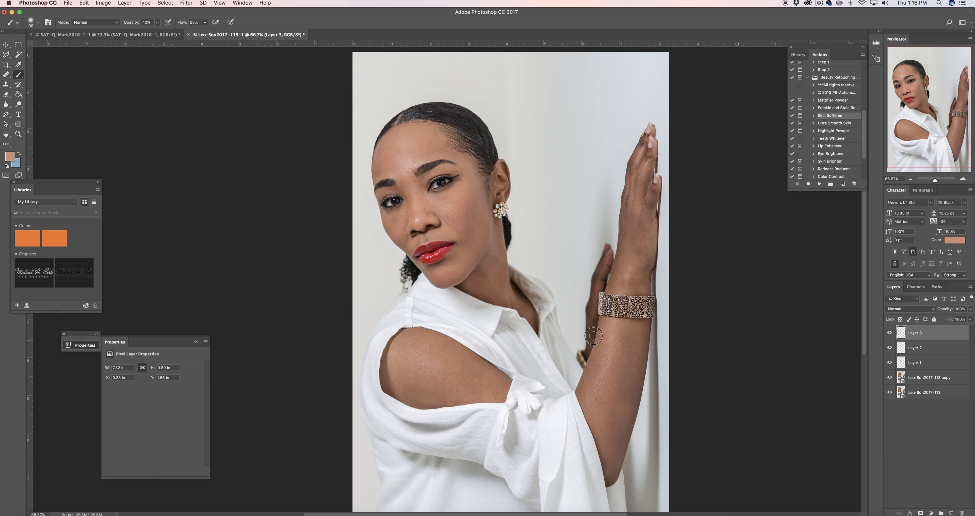
key("bracketright")
left_click(963, 178)
left_click(963, 179)
key("super+plus")
scroll(618, 452, "down", 9)
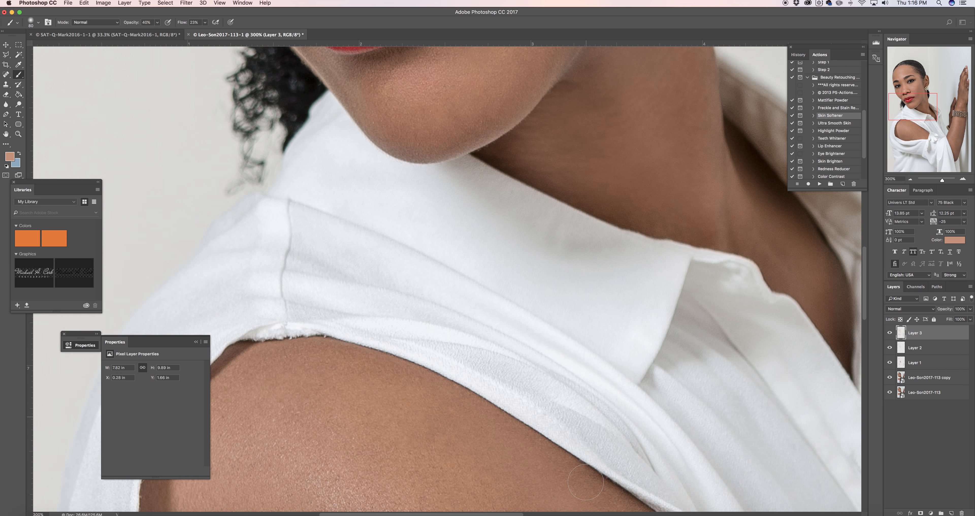
scroll(618, 453, "down", 2)
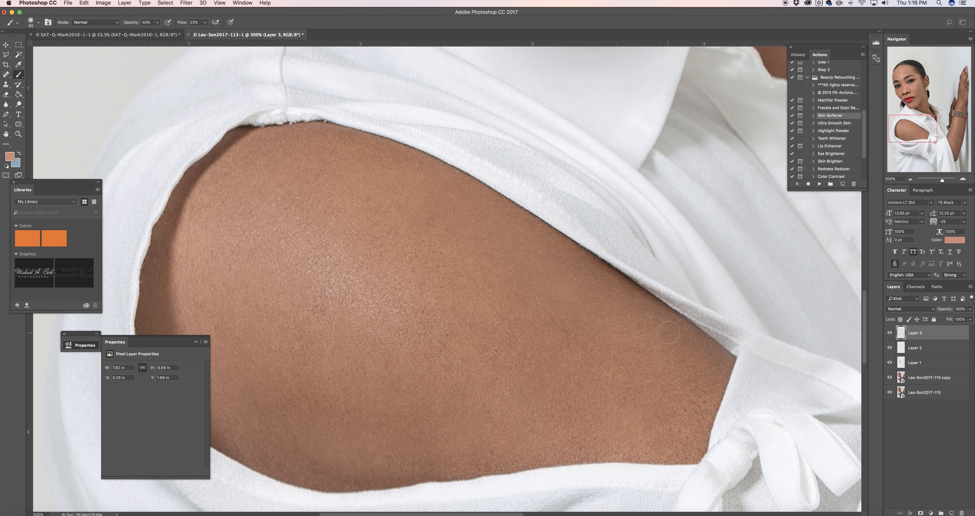
key("bracketleft")
key("bracketleft")
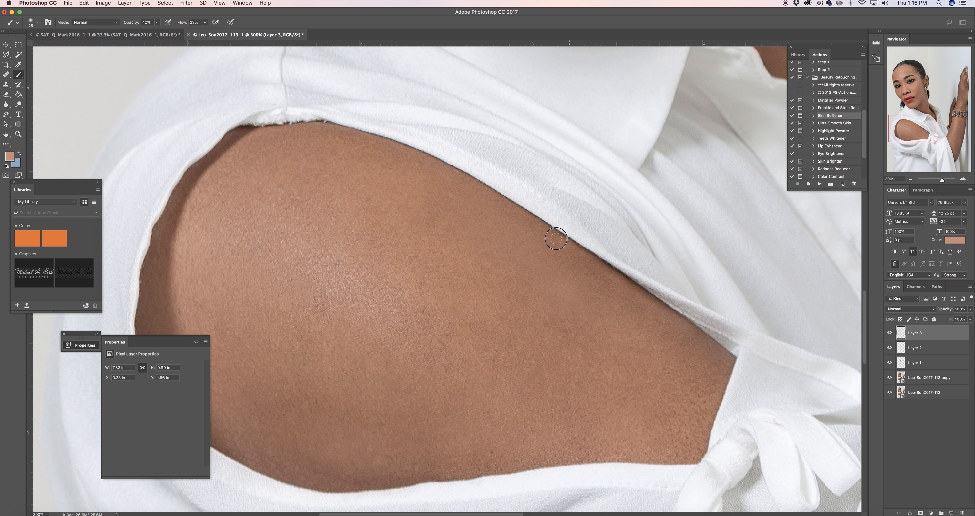
key("bracketright")
left_click(910, 180)
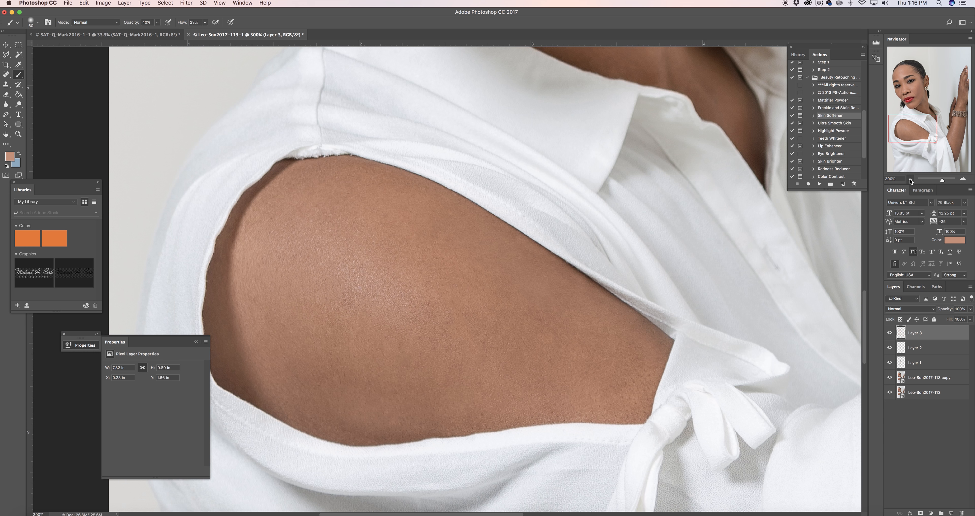
left_click(910, 179)
left_click(910, 179)
left_click(910, 180)
left_click(911, 180)
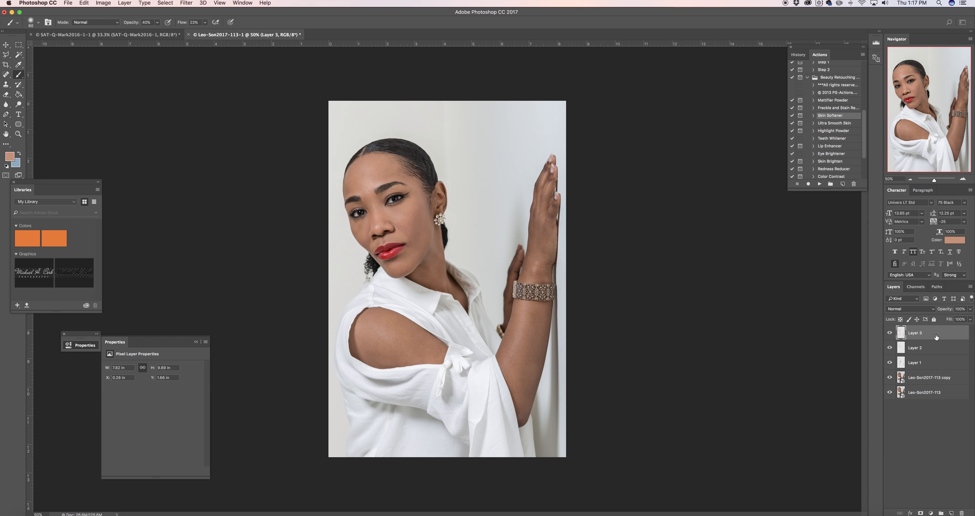
Step: Lower the opacity of Layer 3 to 55% and toggle its visibility to compare the skin before and after
left_click(971, 309)
left_click_drag(969, 318, 955, 322)
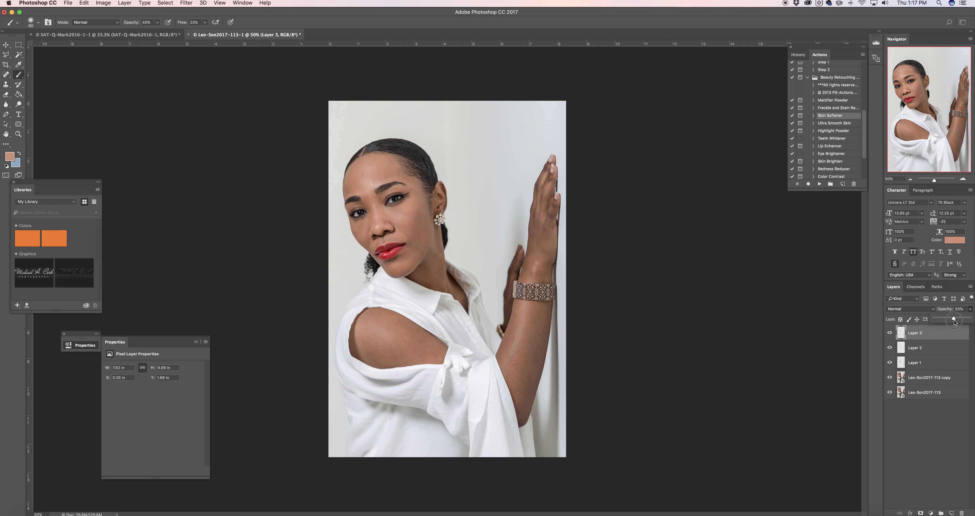
left_click(890, 333)
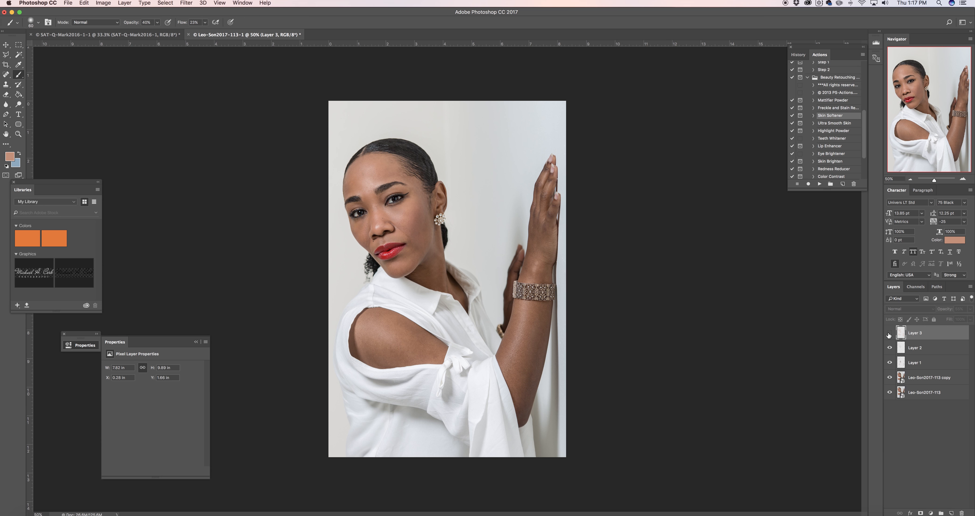
left_click(890, 333)
left_click(890, 333)
left_click(890, 333)
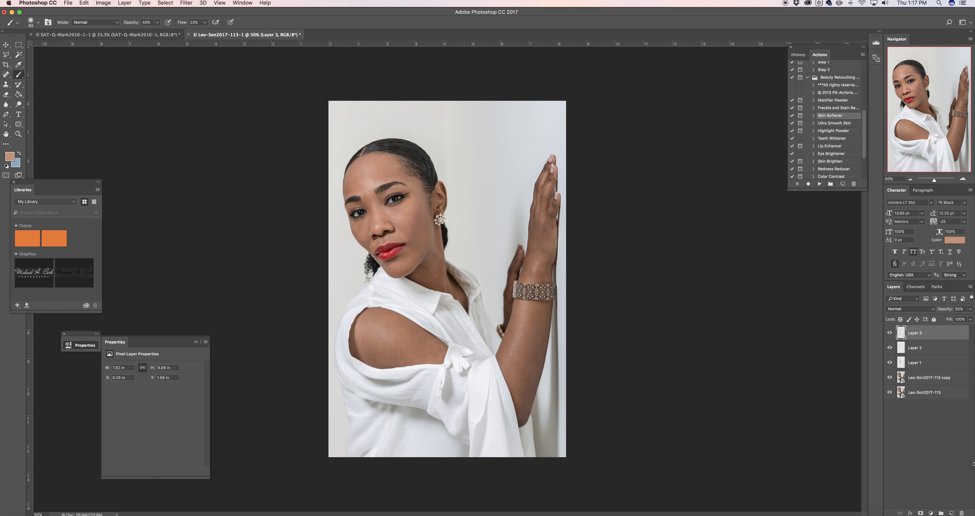
Step: Create a new layer named Dodge in Overlay mode, filled with the Overlay-neutral 50% gray
left_click(951, 513, "alt")
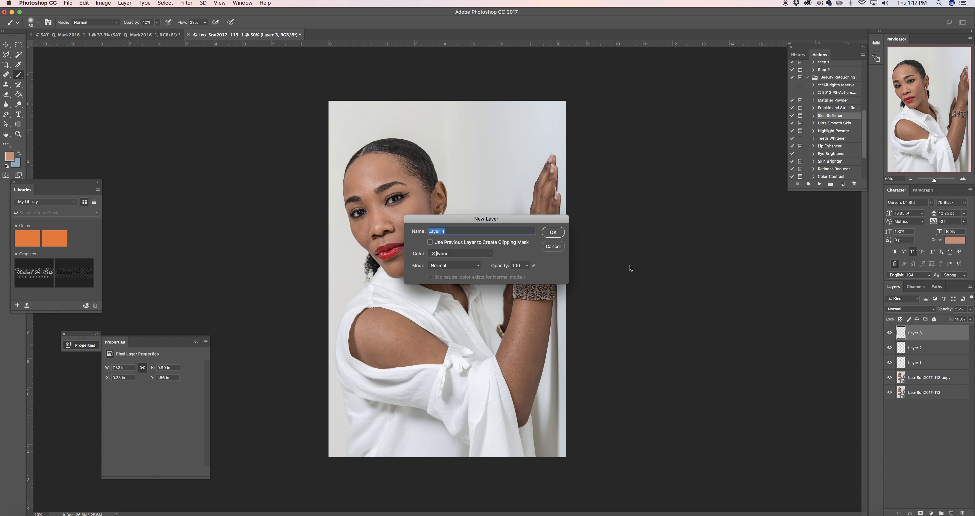
type("D")
left_click(480, 265)
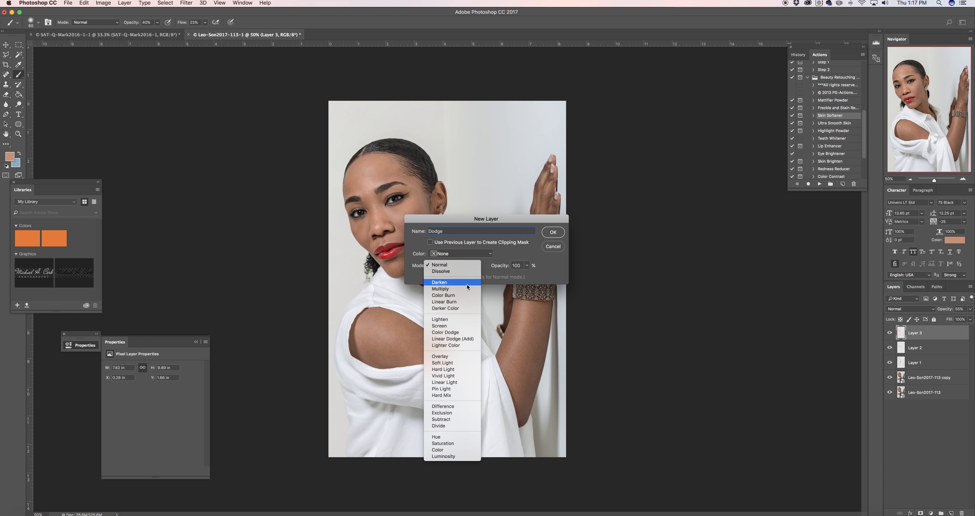
left_click(446, 356)
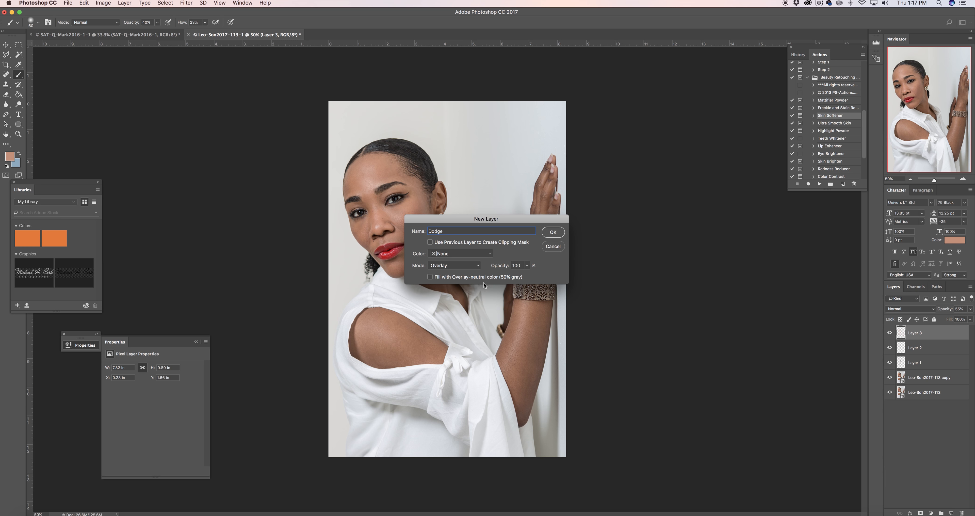
left_click(430, 277)
left_click(553, 232)
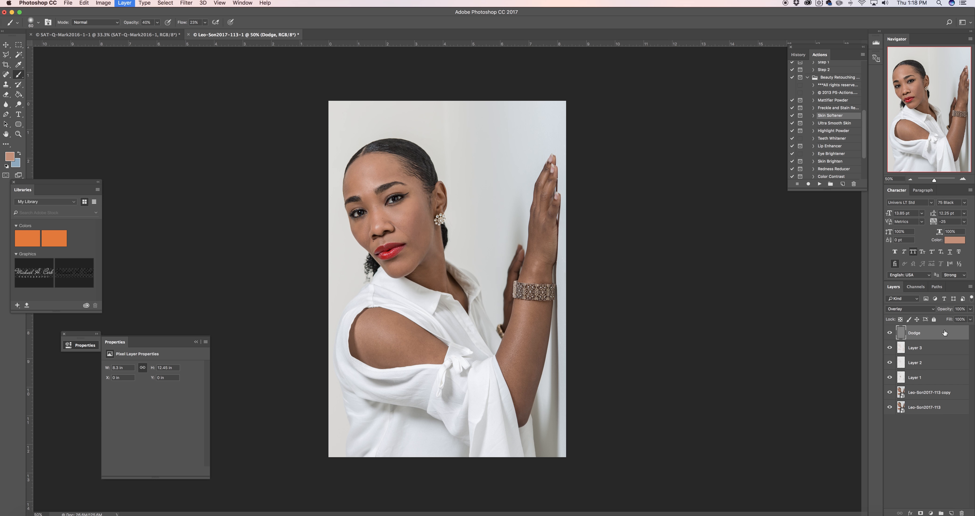
Step: Duplicate the Dodge layer and rename the copy Burn
key("super+j")
double_click(925, 335)
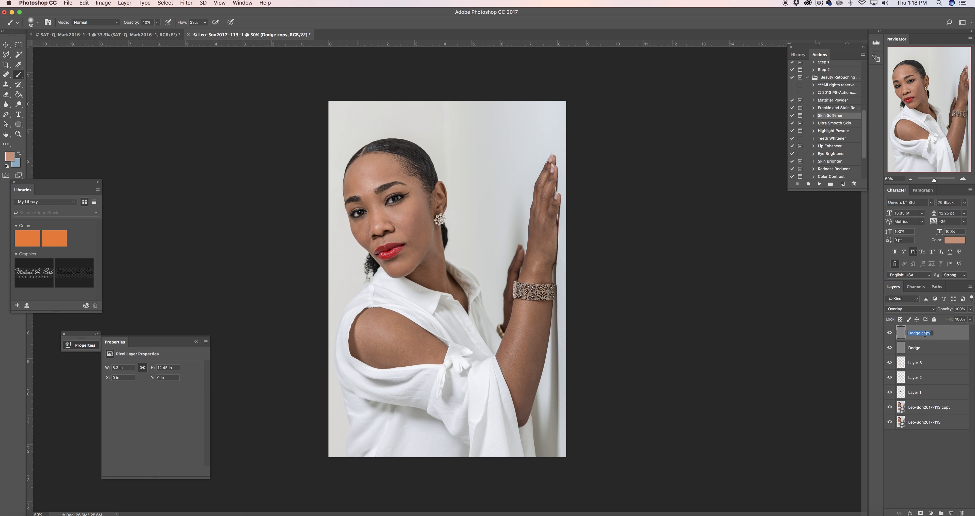
type("Burn")
key("Return")
Step: Add a Brightness/Contrast adjustment layer above the Burn layer with Contrast set to 100
left_click(931, 514)
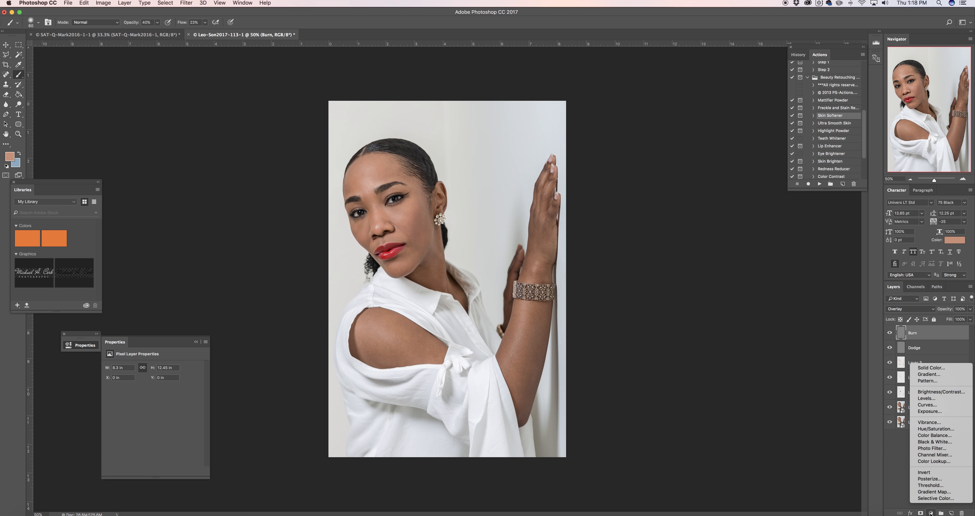
left_click(939, 394)
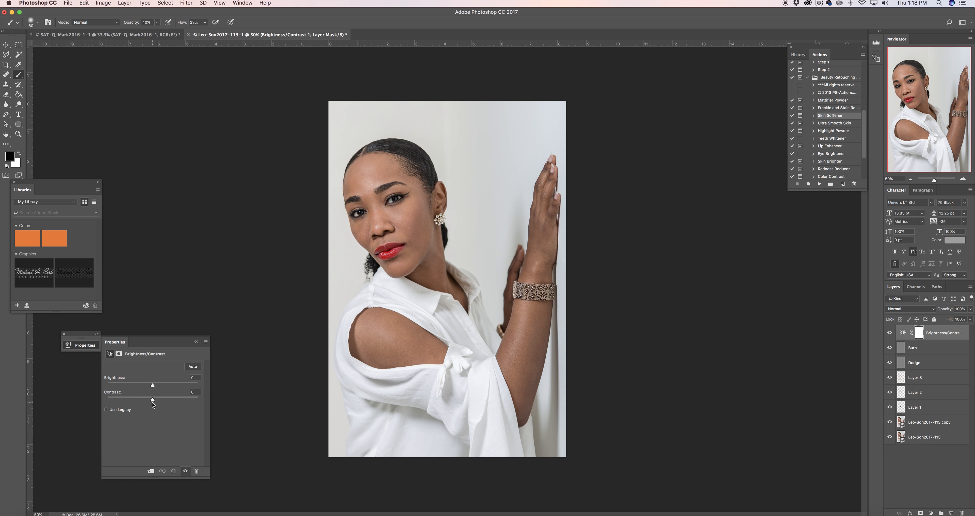
left_click_drag(154, 401, 201, 402)
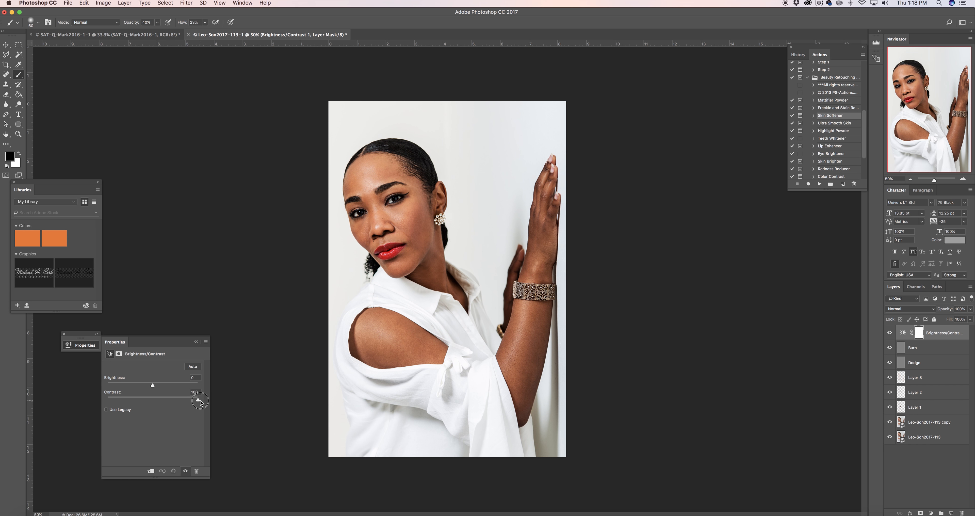
left_click(196, 342)
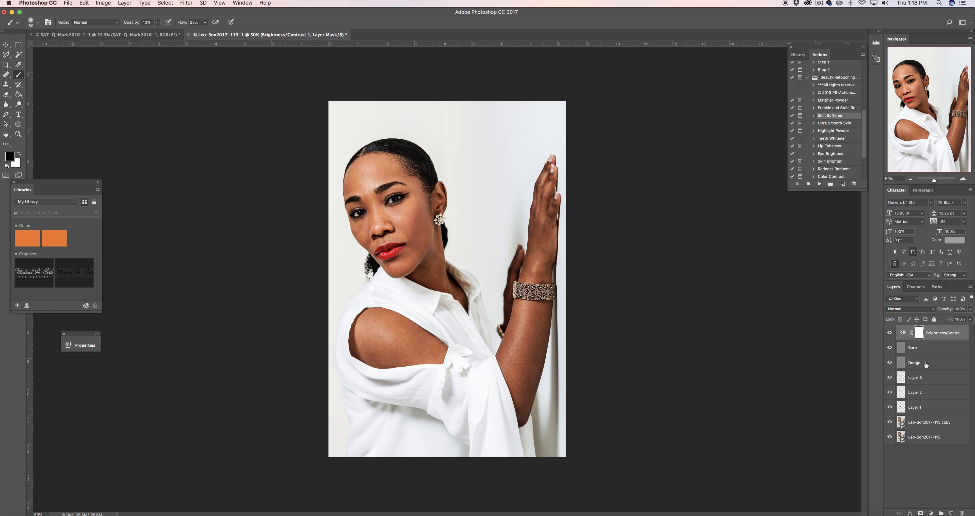
Step: On the Burn layer, burn along the forehead's edge with the Burn tool at Midtones and 17% exposure, resizing the brush
left_click(926, 349)
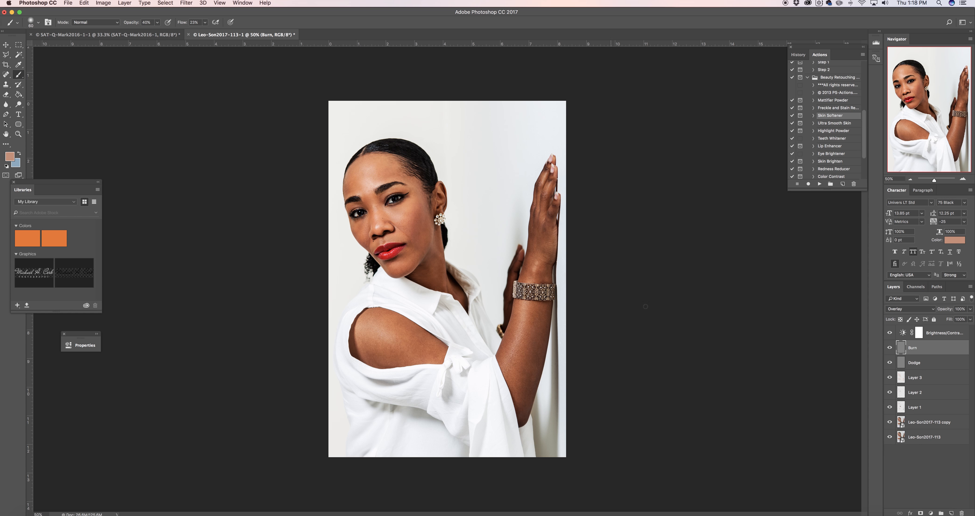
left_click_drag(18, 104, 53, 114)
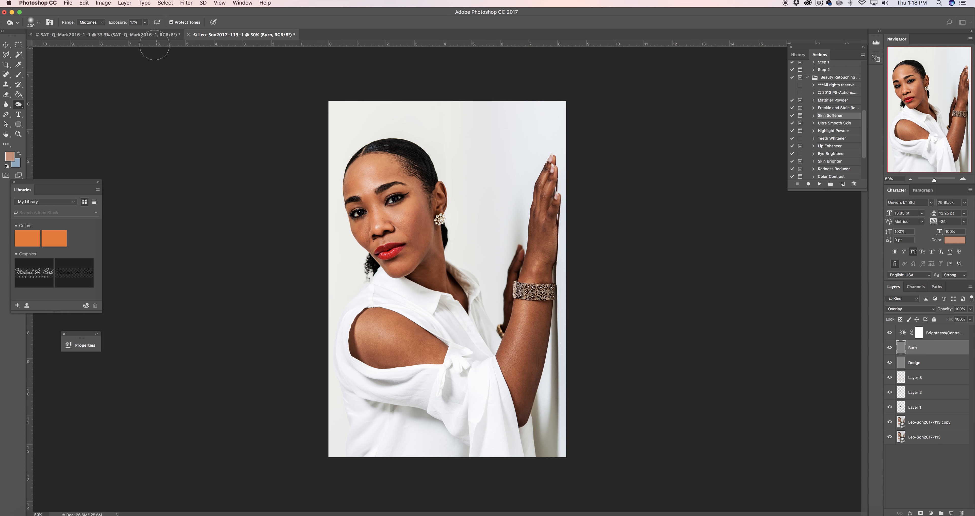
key("bracketleft")
key("bracketleft")
key("bracketright")
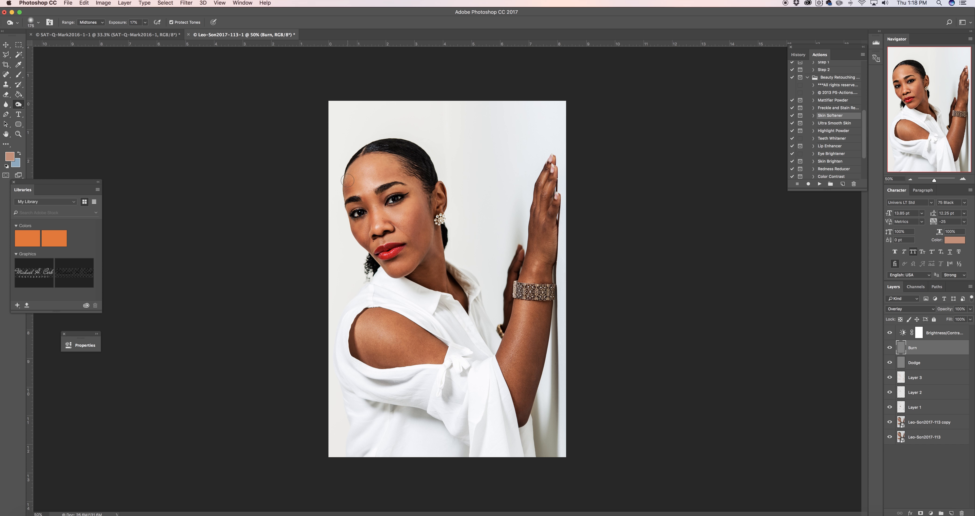
key("bracketright")
key("bracketright")
key("bracketleft")
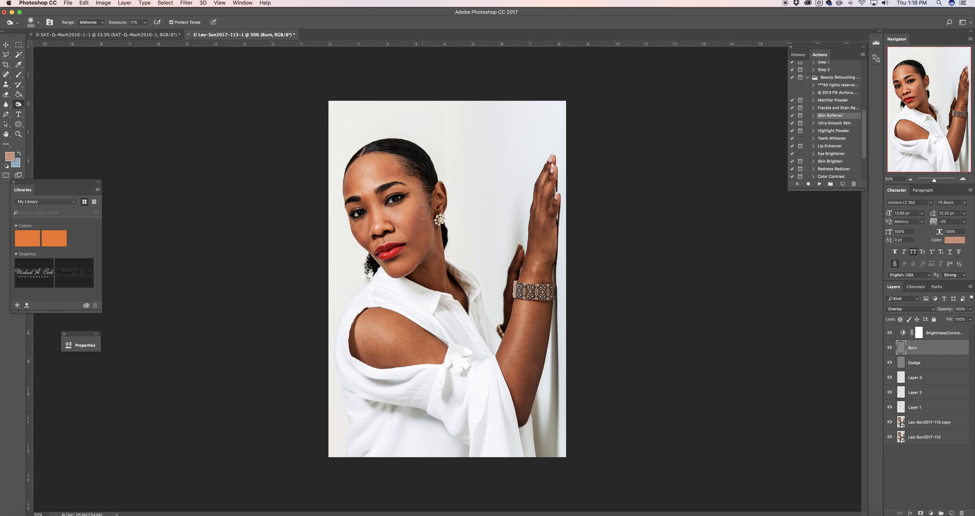
Step: Burn the cheek in front of the ear and the jawline from the chin upward, using a smaller brush for the jaw
left_click_drag(419, 206, 418, 219)
key("bracketleft")
key("bracketleft")
key("bracketleft")
key("bracketleft")
left_click_drag(394, 276, 432, 246)
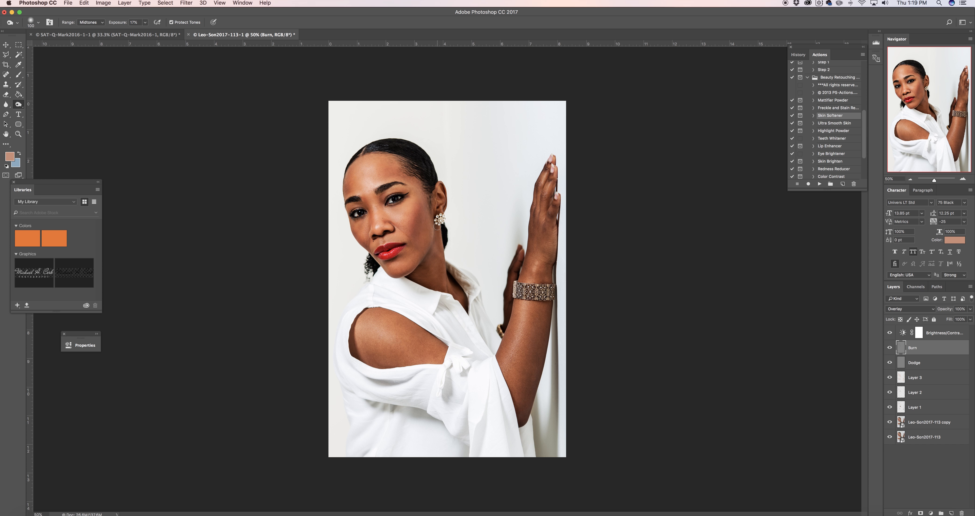
Step: Burn the edge of the bare shoulder and the length of the raised forearm with a larger brush
key("bracketright")
key("bracketright")
mouse_move(398, 363)
left_mouse_down()
mouse_move(358, 354)
mouse_move(354, 326)
left_mouse_up()
mouse_move(532, 392)
left_mouse_down()
mouse_move(523, 410)
mouse_move(548, 292)
left_mouse_up()
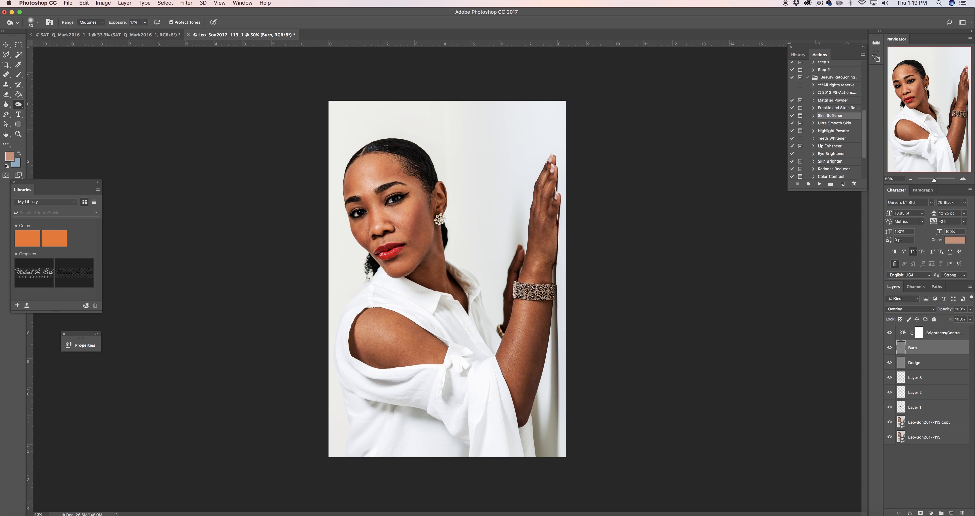
Step: Burn the chin, lower jaw and forehead up to the hairline, adjusting the brush size
left_click(401, 246)
left_click_drag(383, 261, 399, 256)
key("bracketleft")
mouse_move(386, 185)
left_mouse_down()
mouse_move(401, 184)
mouse_move(347, 201)
left_mouse_up()
key("bracketleft")
key("bracketright")
key("bracketleft")
key("bracketleft")
key("bracketleft")
key("bracketleft")
key("bracketleft")
Step: Burn the shadows beside the hanging sleeve and along the wall below the arm with a large brush
key("bracketright")
key("bracketright")
key("bracketright")
key("bracketright")
key("bracketright")
key("bracketright")
key("bracketleft")
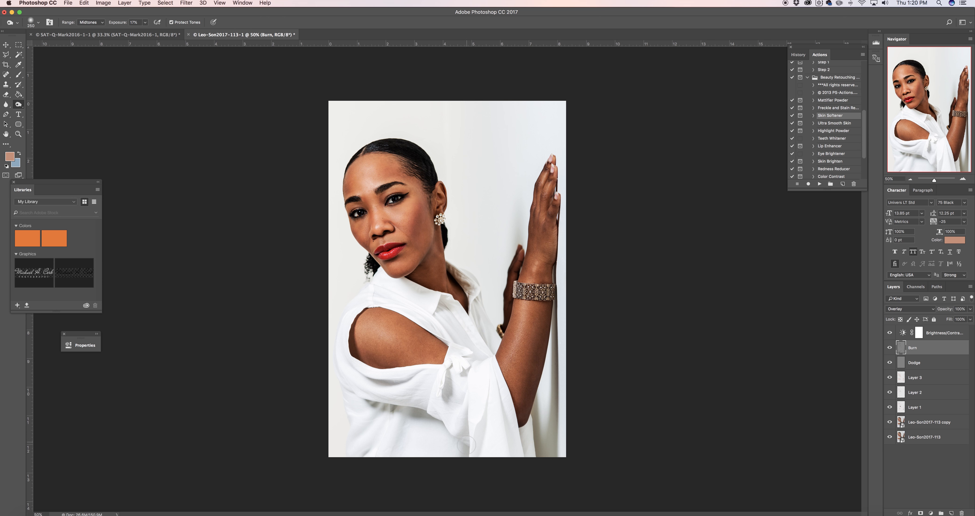
key("bracketright")
key("bracketleft")
key("bracketleft")
left_click_drag(550, 452, 557, 330)
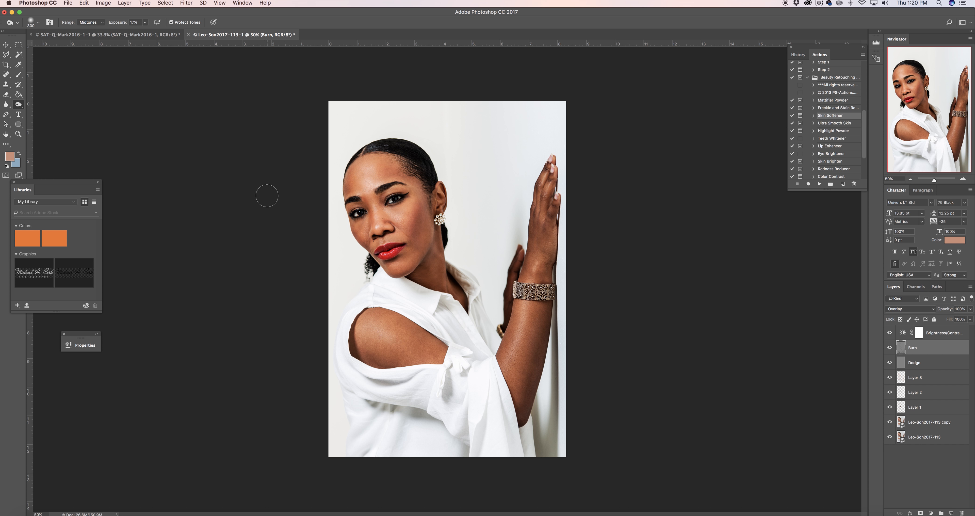
Step: Burn in the details of both eyes and eyebrows with a very small brush at close zoom
left_click(18, 134)
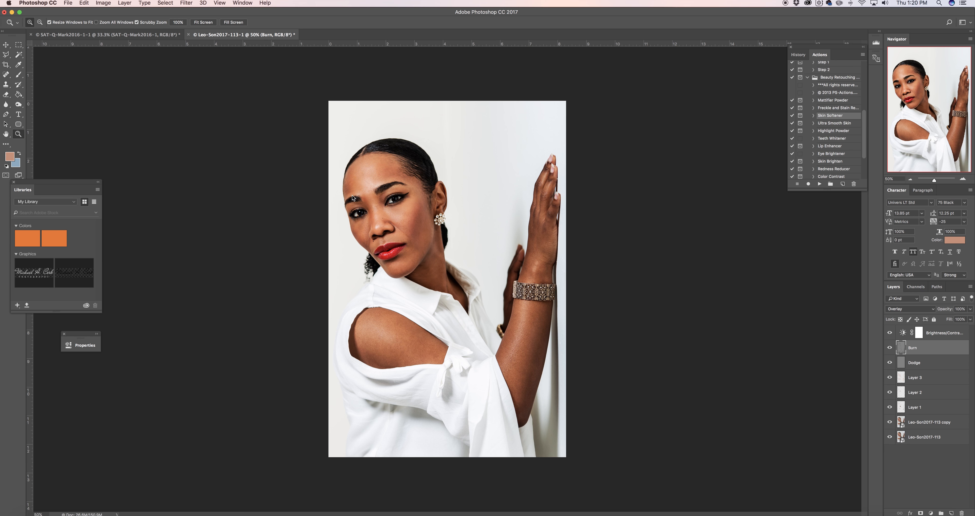
left_click(395, 199)
left_click(395, 199)
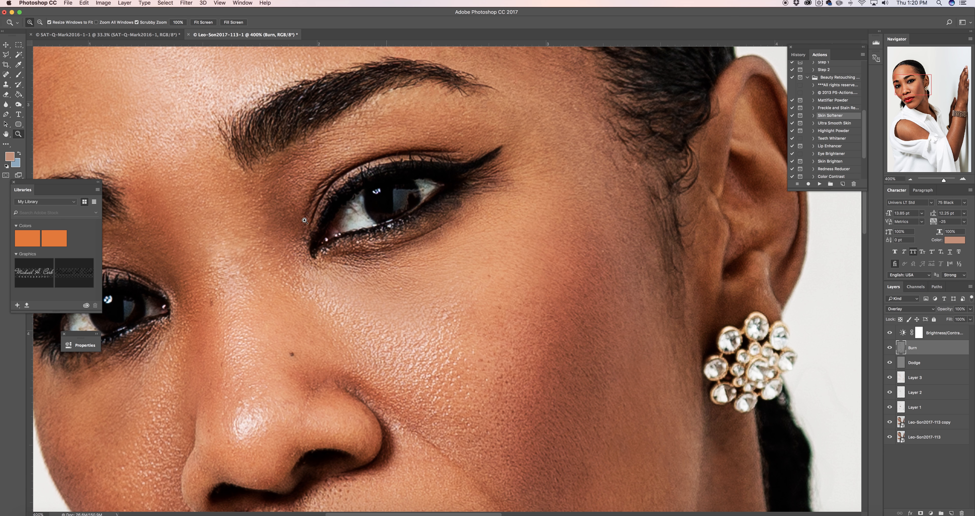
left_click(19, 105)
key("bracketleft")
key("bracketleft")
key("bracketleft")
key("bracketleft")
key("bracketleft")
key("bracketleft")
key("bracketleft")
key("bracketleft")
key("bracketleft")
key("bracketleft")
key("bracketleft")
key("bracketleft")
key("bracketleft")
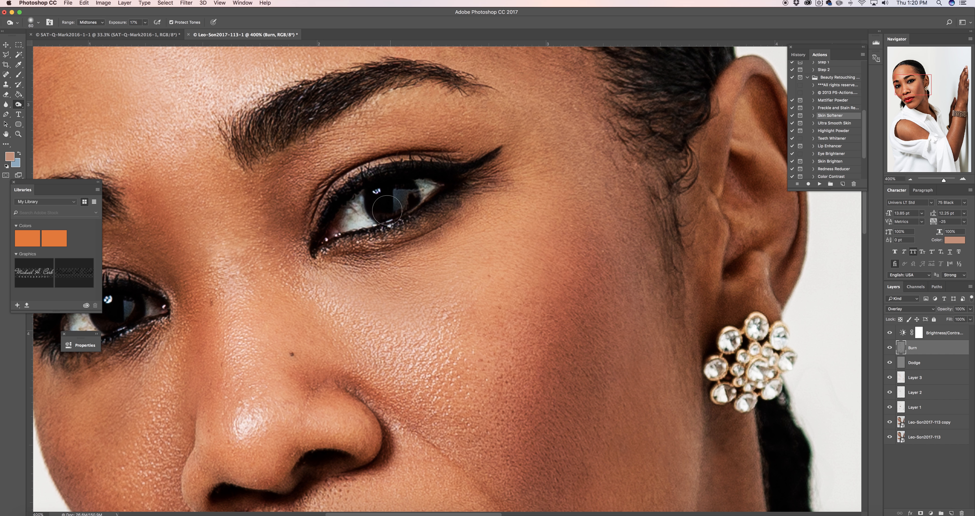
key("bracketleft")
key("bracketleft")
key("bracketleft")
key("bracketleft")
scroll(386, 227, "left", 5)
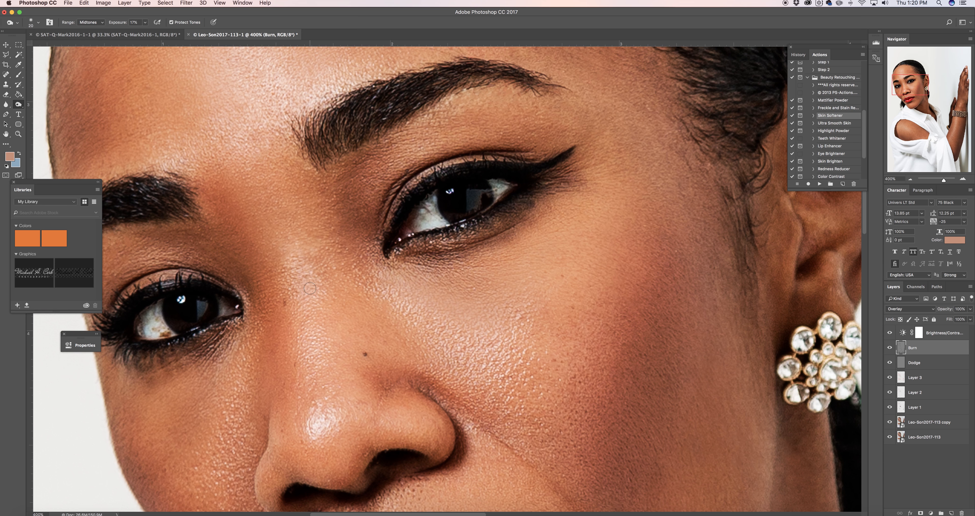
key("bracketright")
Step: On the Dodge layer, dodge the face highlights, including the cheek below the eye, with the Dodge tool at Midtones and 15% exposure
left_click(911, 179)
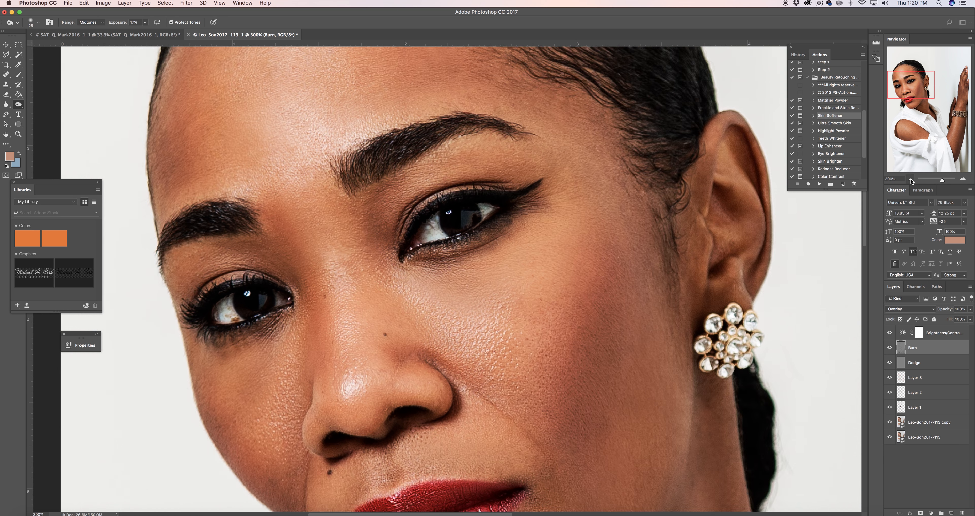
left_click(911, 179)
left_click(910, 179)
left_click(910, 180)
left_click(910, 364)
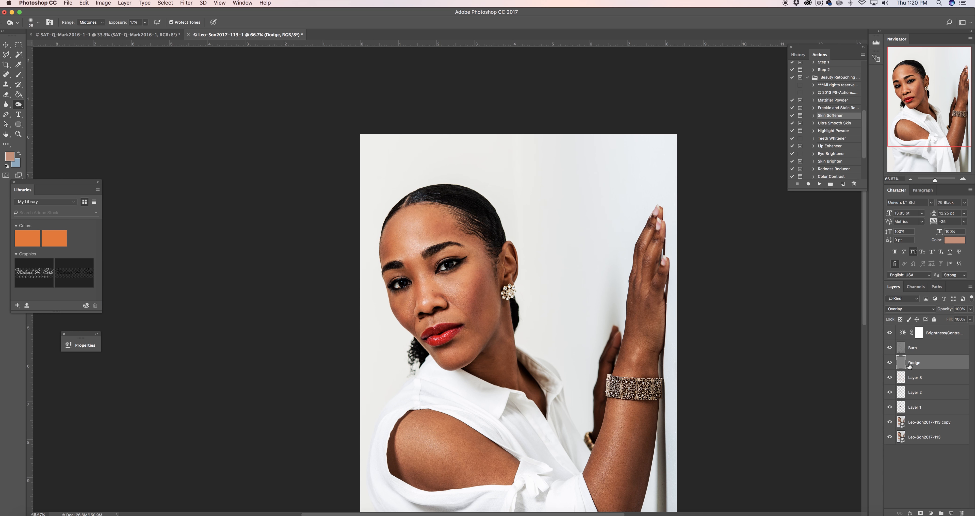
left_click(18, 105)
left_click(52, 107)
key("bracketright")
key("bracketright")
key("bracketright")
key("bracketleft")
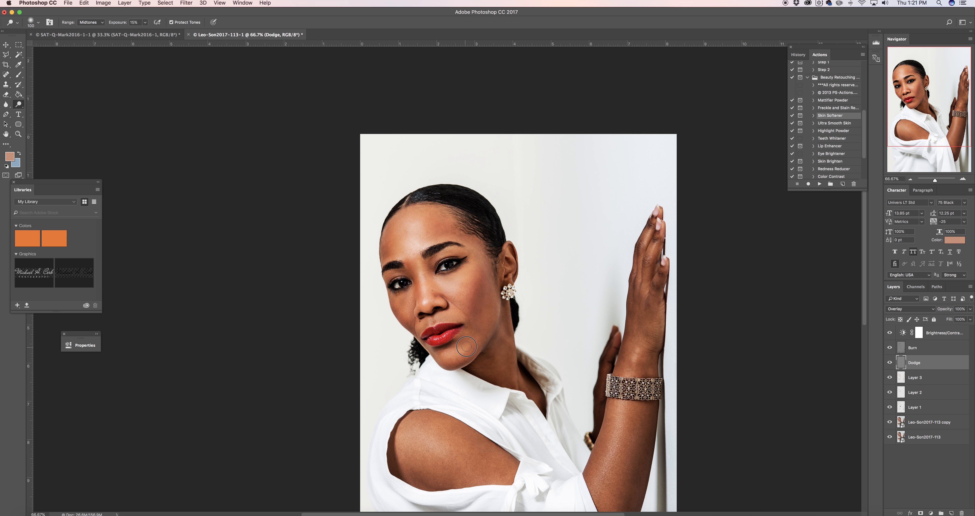
left_click_drag(394, 303, 410, 292)
Step: Dodge the raised forearm from the elbow past the bracelet to the hand with an enlarged brush
scroll(511, 347, "down", 3)
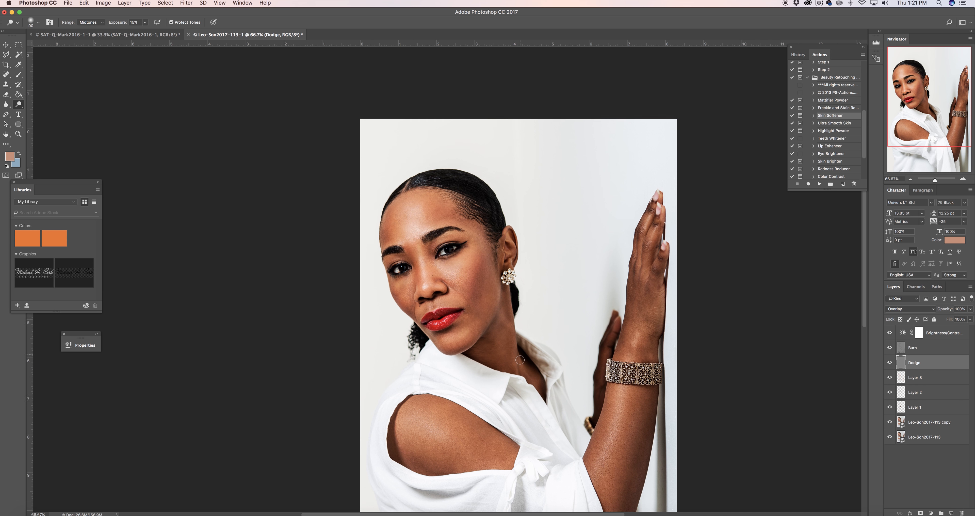
key("bracketright")
key("bracketright")
key("bracketright")
left_click_drag(600, 441, 638, 317)
Step: Dodge the highlight across the bare shoulder with a larger brush
key("bracketright")
key("bracketright")
left_click_drag(496, 435, 410, 391)
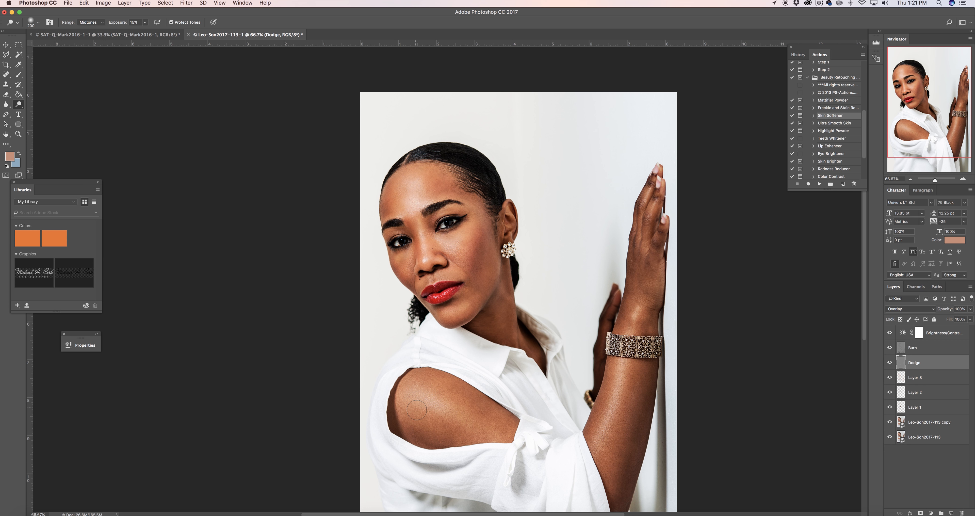
Step: Dodge the highlights along the top and side of the slicked-back hair with a smaller brush
scroll(466, 375, "down", 5)
key("bracketleft")
key("bracketleft")
key("bracketleft")
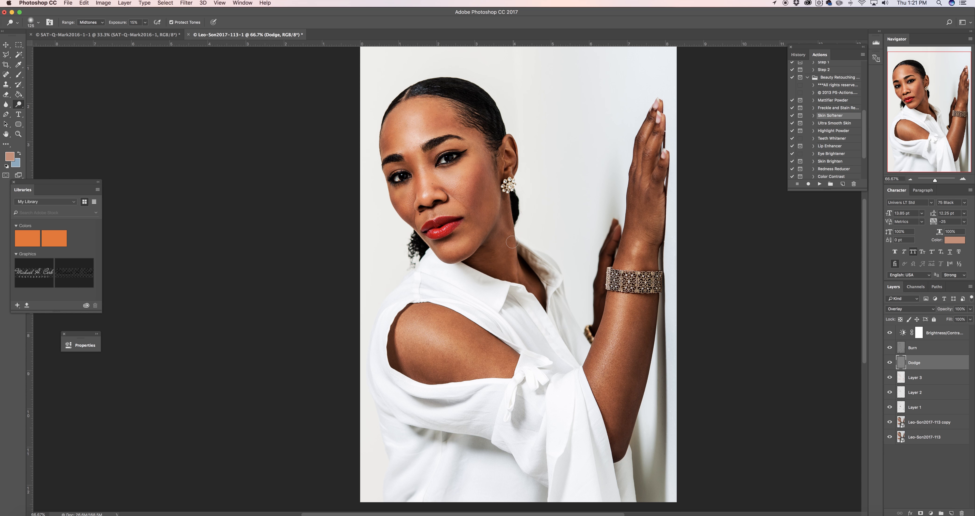
key("bracketleft")
left_click_drag(420, 90, 432, 82)
mouse_move(481, 123)
left_mouse_down()
mouse_move(469, 112)
mouse_move(478, 121)
left_mouse_up()
Step: Dodge the eye farther from the earring at close zoom with a very small brush
key("bracketleft")
key("bracketleft")
key("bracketleft")
left_click(19, 134)
left_click(423, 168)
left_click(423, 168)
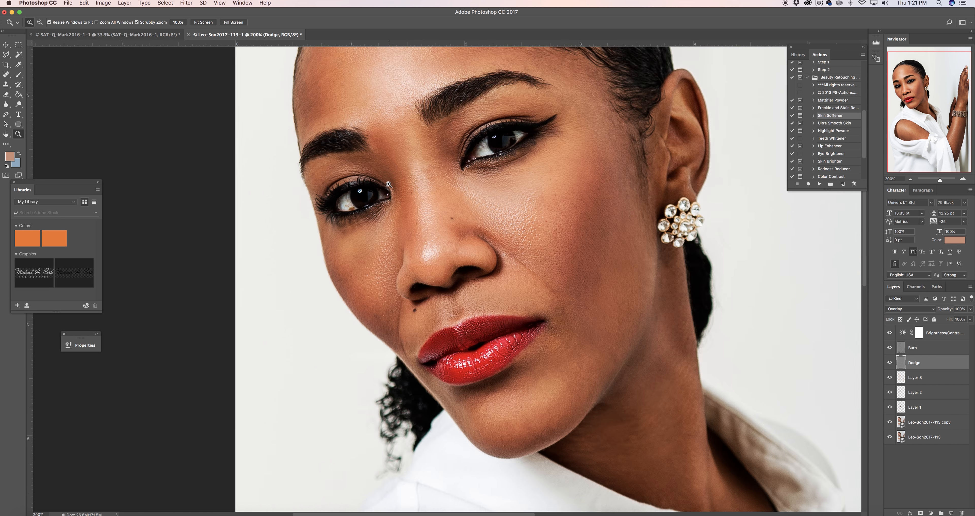
left_click(389, 184)
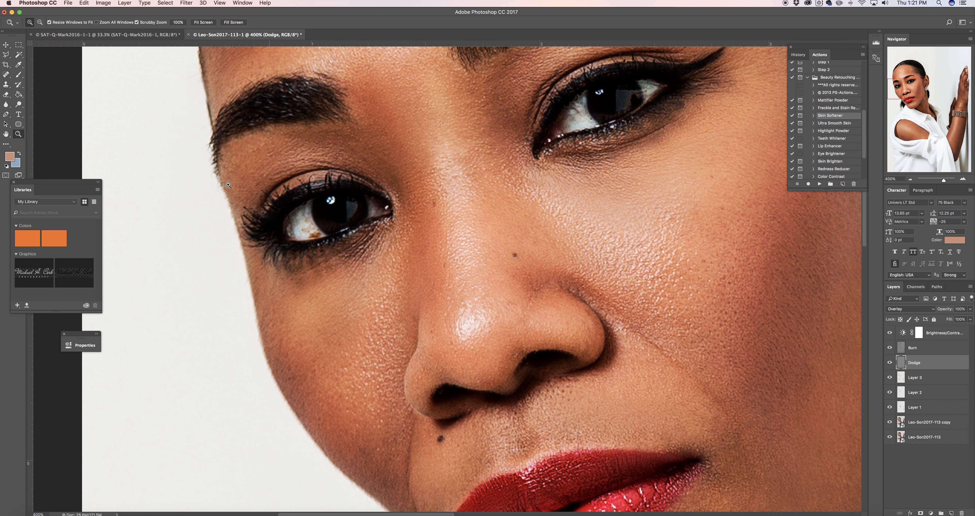
scroll(227, 170, "down", 1)
left_click(19, 104)
key("bracketleft")
left_click_drag(317, 213, 341, 217)
key("bracketleft")
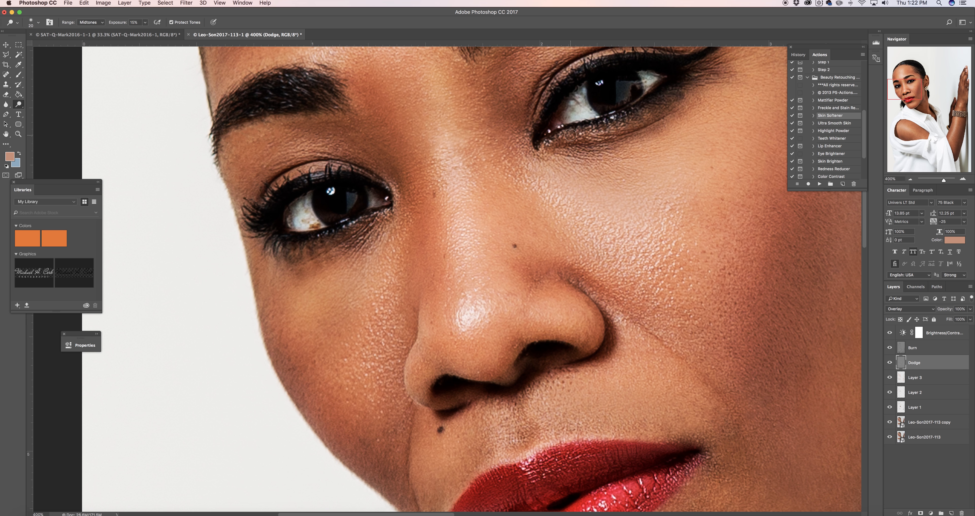
Step: Hide the Brightness/Contrast adjustment layer to check the whole portrait, and delete it
left_click(911, 179)
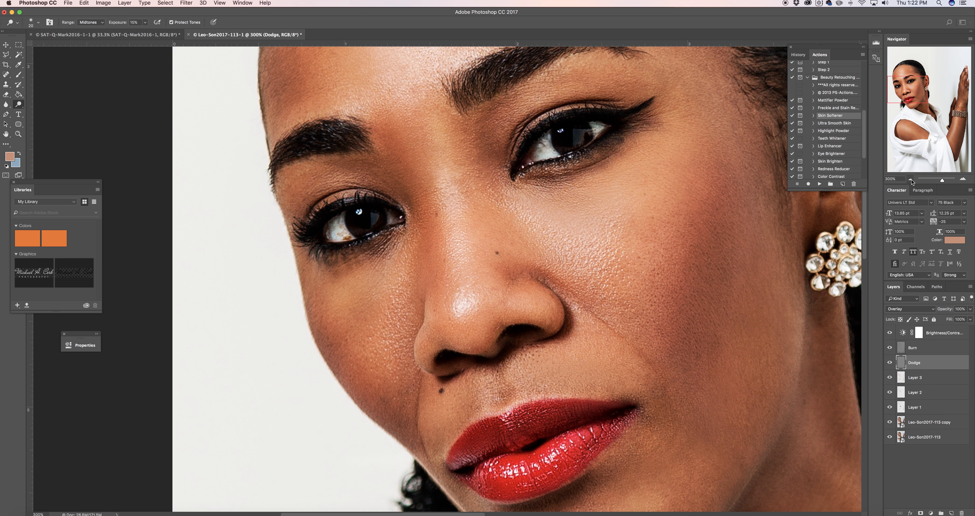
left_click(911, 179)
left_click(911, 180)
left_click(911, 180)
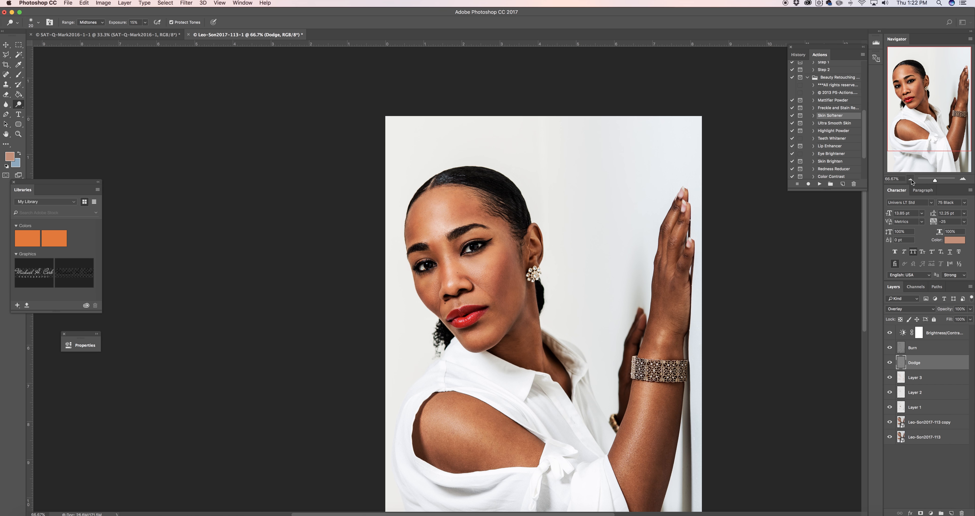
left_click(911, 179)
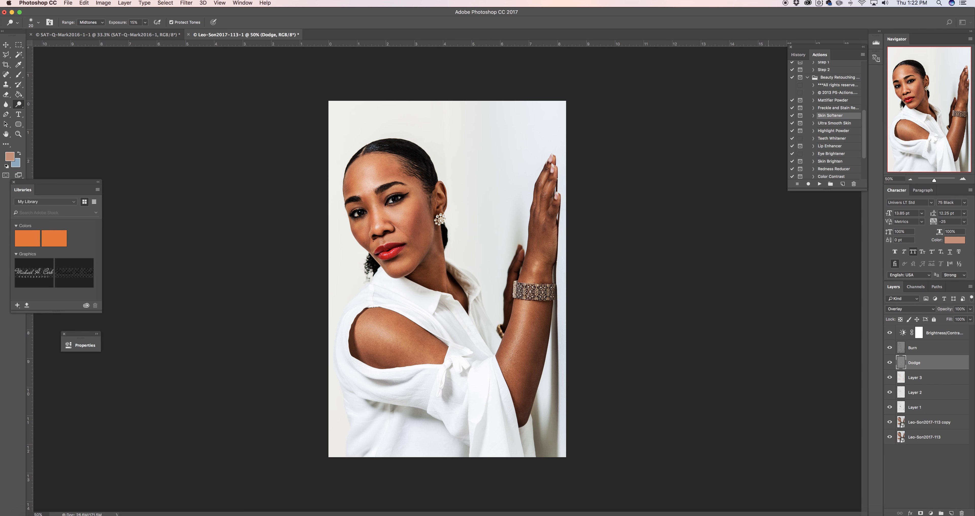
left_click(890, 332)
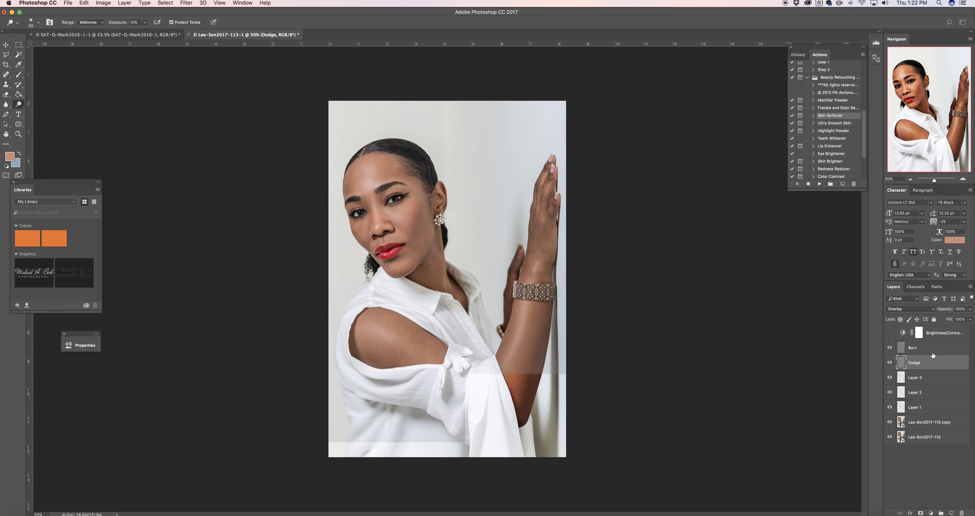
left_click(939, 336)
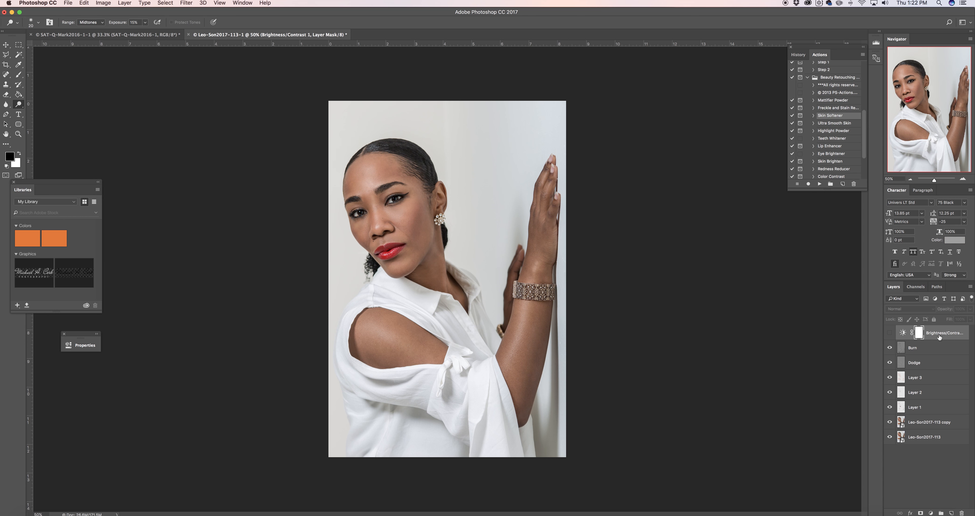
left_click_drag(942, 332, 962, 512)
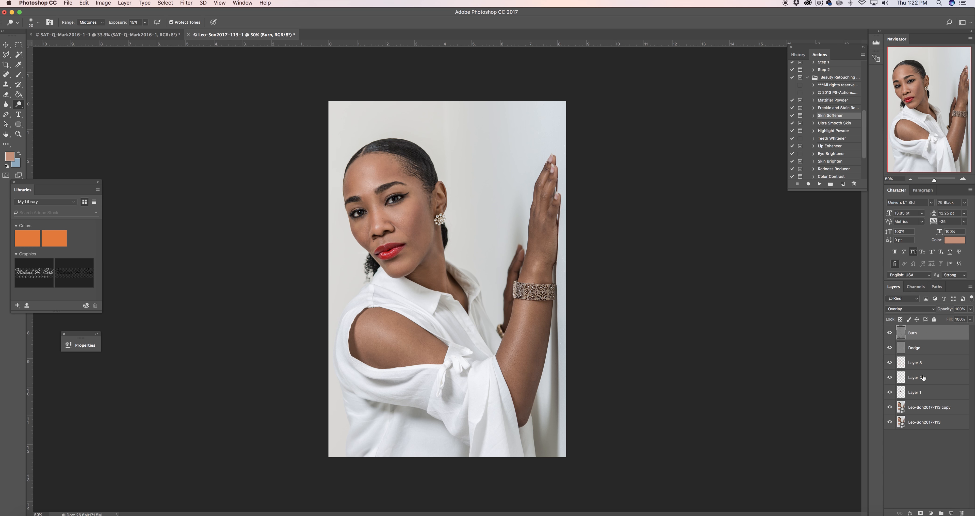
Step: Toggle the Burn and Dodge layers off and on to compare the portrait with and without each
left_click(889, 333)
left_click(890, 333)
left_click(890, 349)
left_click(890, 348)
left_click(936, 352)
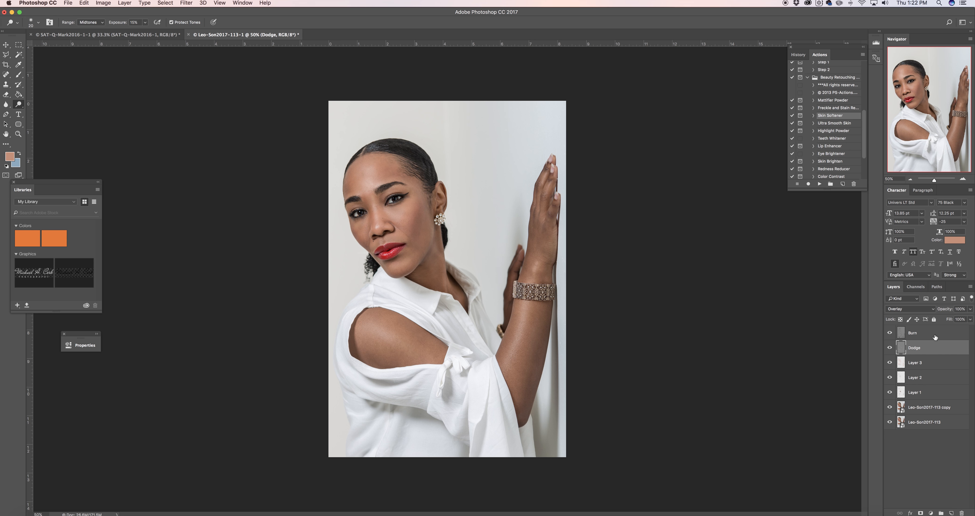
Step: Add a Hue/Saturation adjustment layer above the Burn layer and raise its Lightness until the image is nearly white
left_click(932, 334)
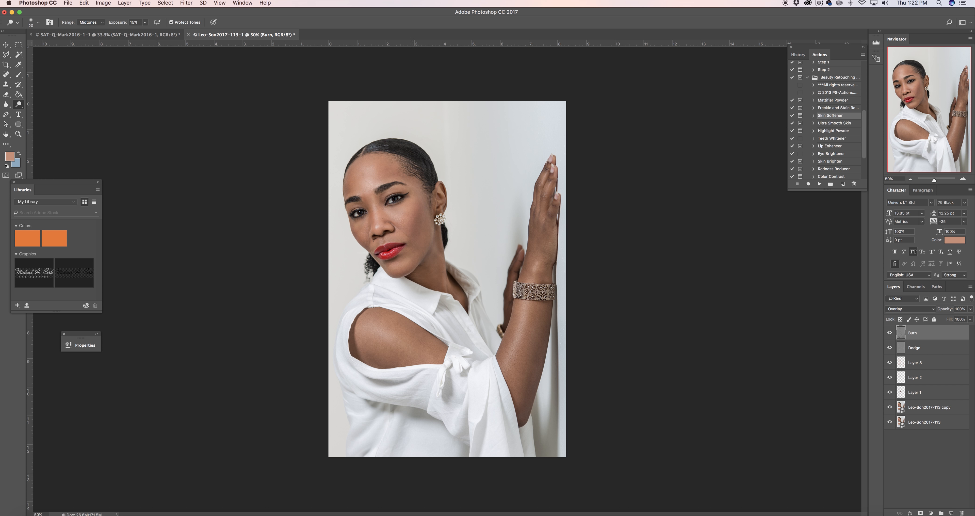
left_click(18, 134)
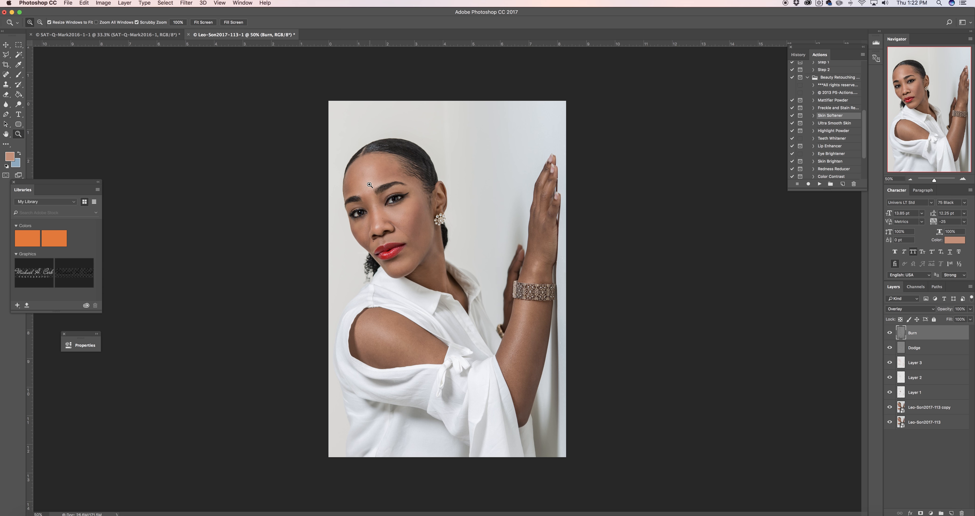
left_click(388, 204)
left_click_drag(404, 205, 739, 418)
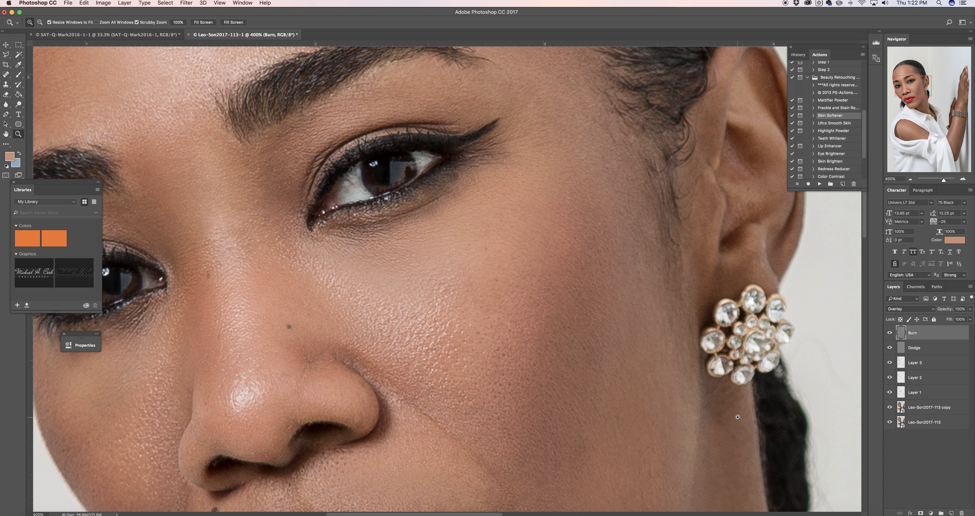
left_click(931, 513)
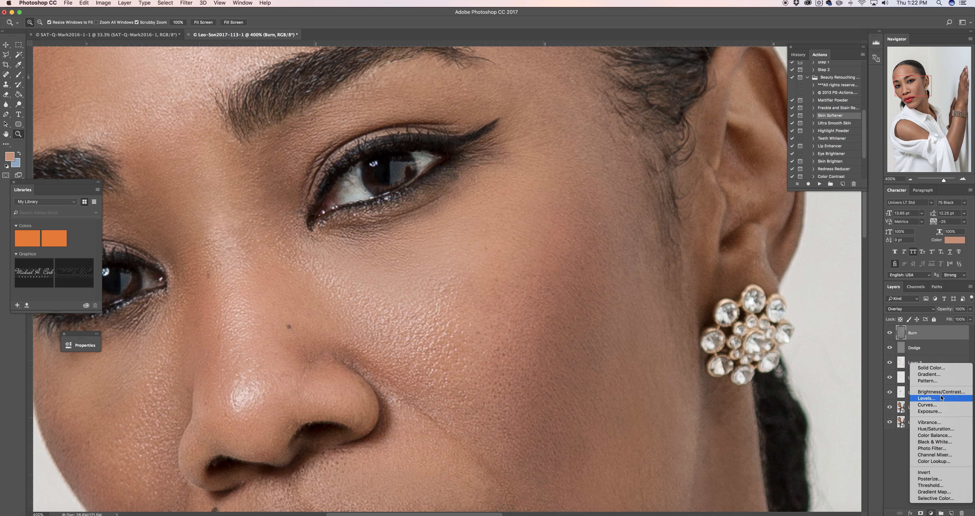
left_click(937, 429)
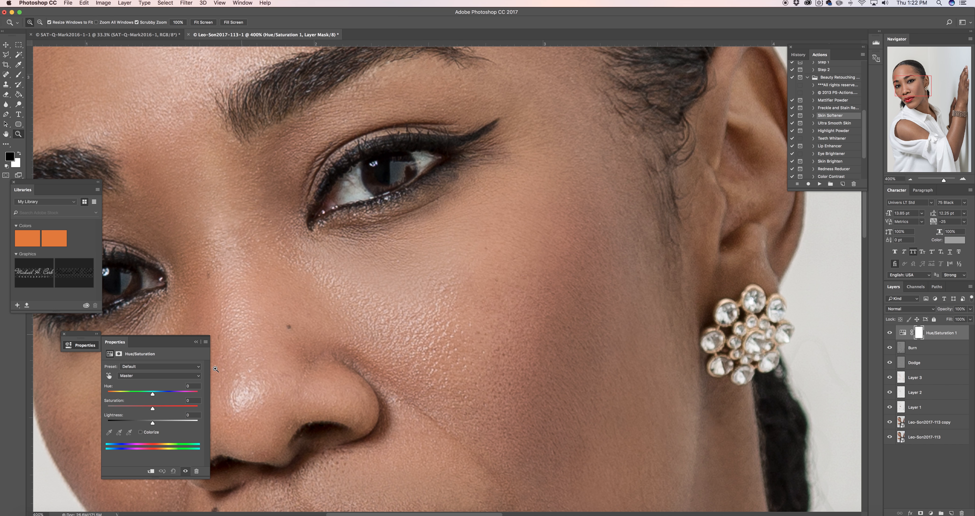
left_click_drag(153, 425, 182, 426)
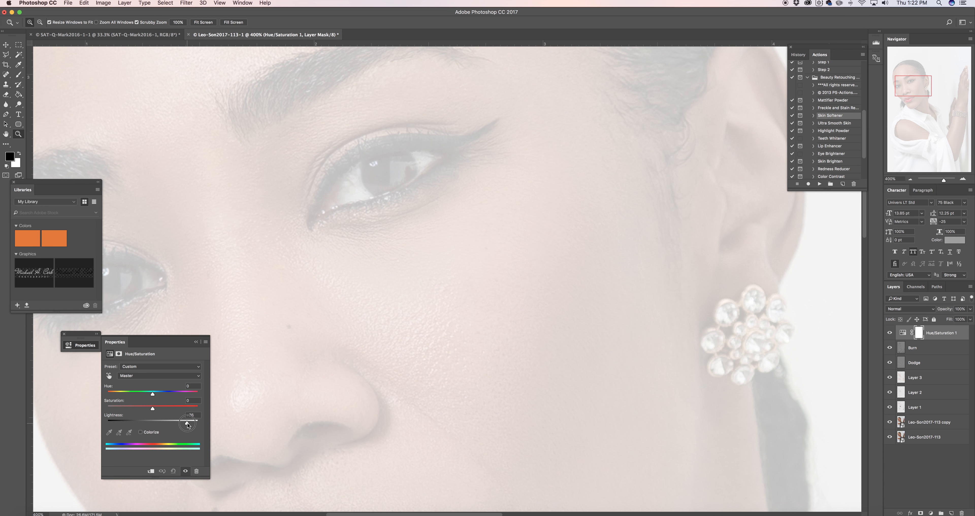
left_click_drag(191, 424, 191, 425)
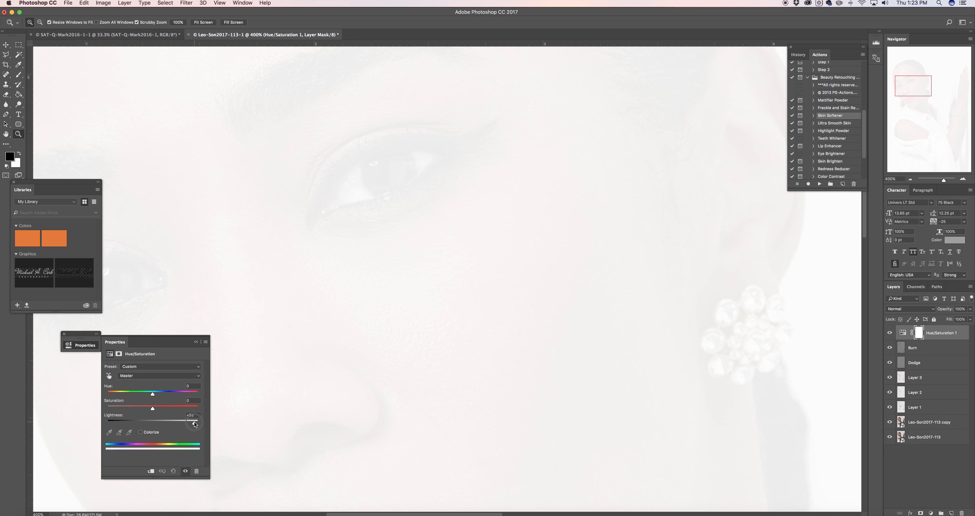
left_click(196, 342)
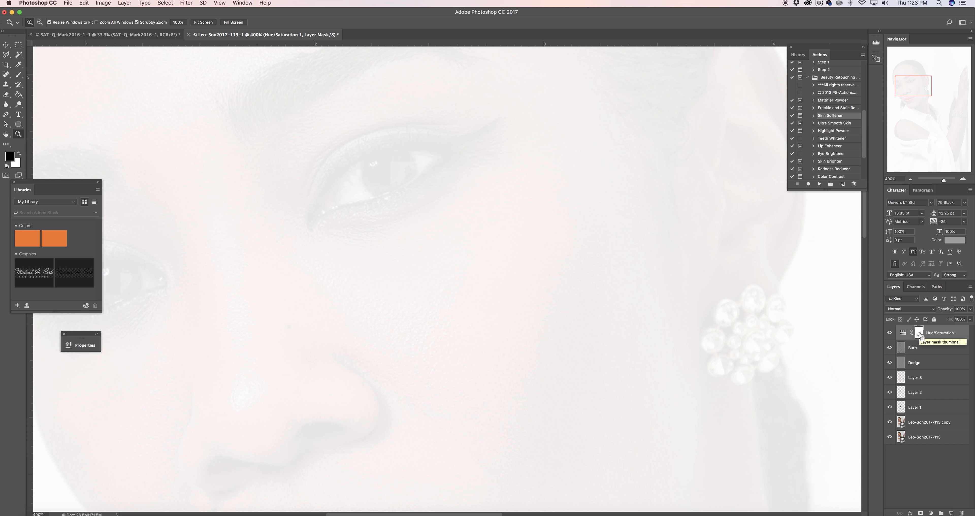
Step: Invert the Hue/Saturation mask to black and set up a white brush with 17% flow
key("super+i")
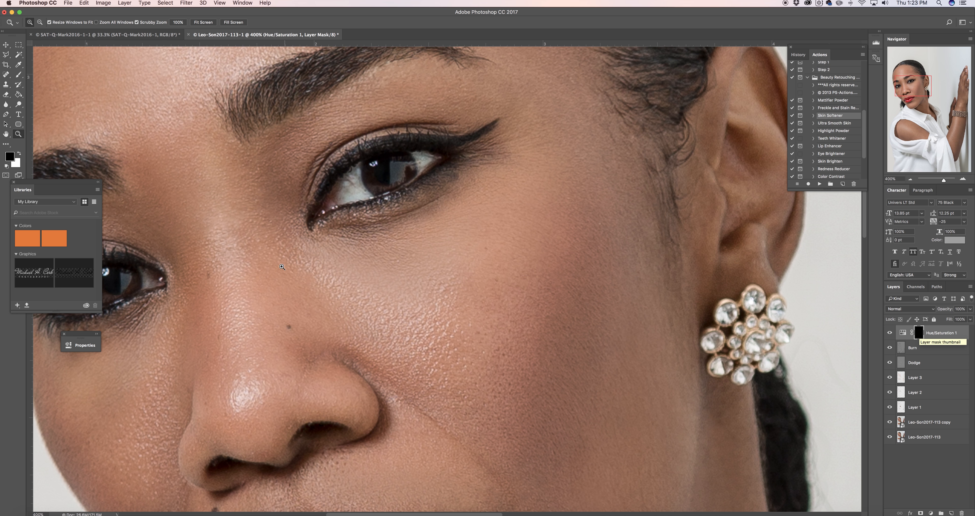
left_click(19, 154)
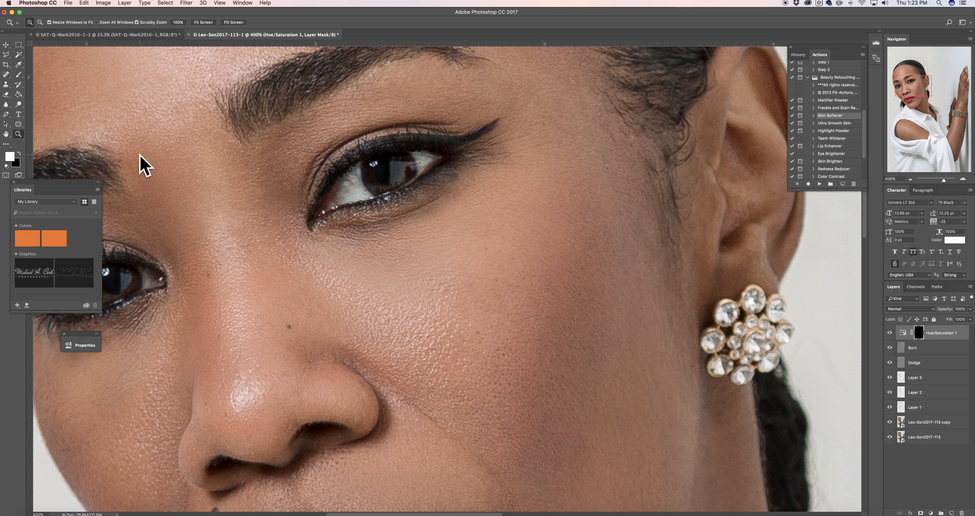
left_click(18, 75)
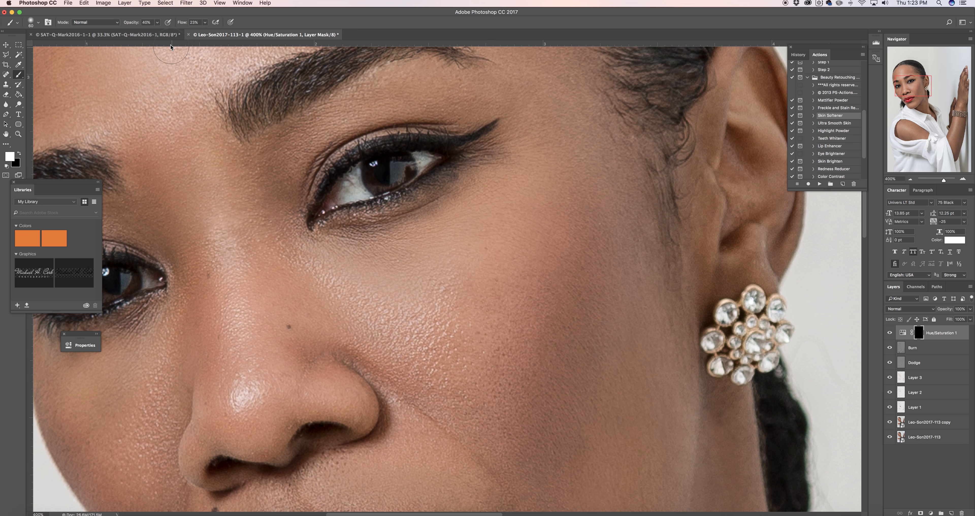
left_click(205, 22)
left_click_drag(205, 33, 204, 33)
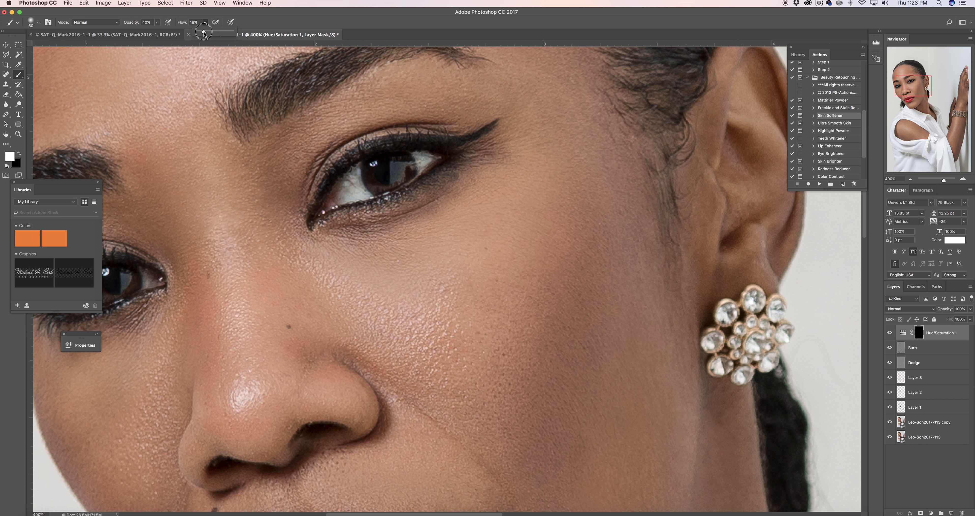
Step: Paint white on the mask with a very small brush to brighten the nose-side eye white nearer the earring
left_click(17, 134)
left_click(348, 197)
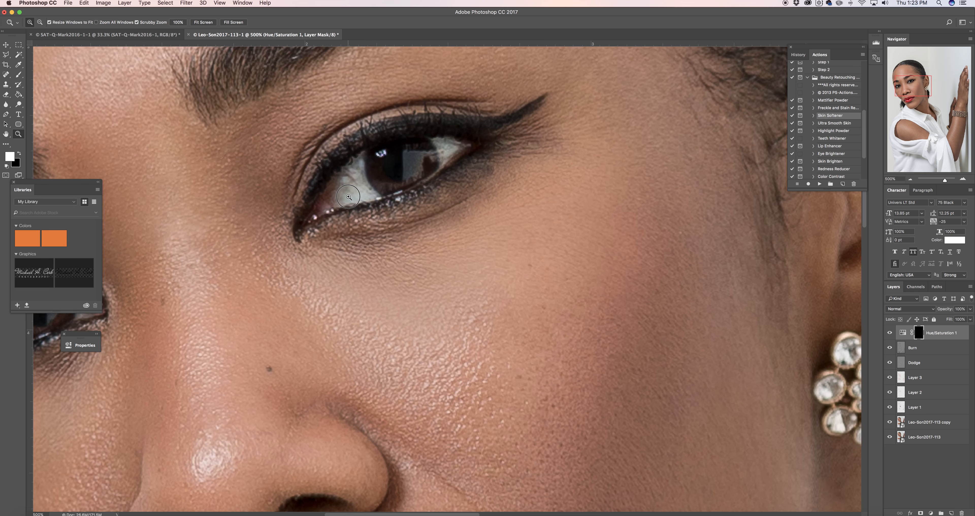
left_click(348, 197)
left_click(348, 197)
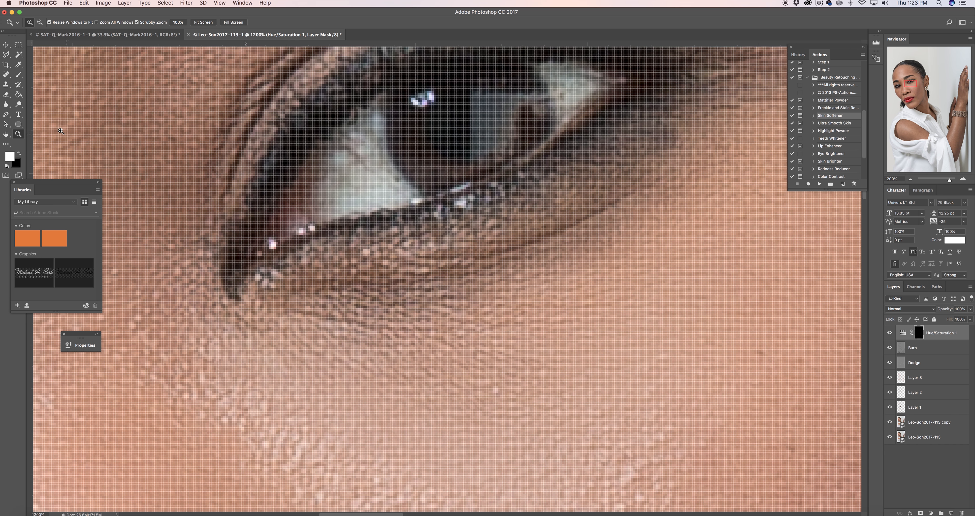
left_click(18, 75)
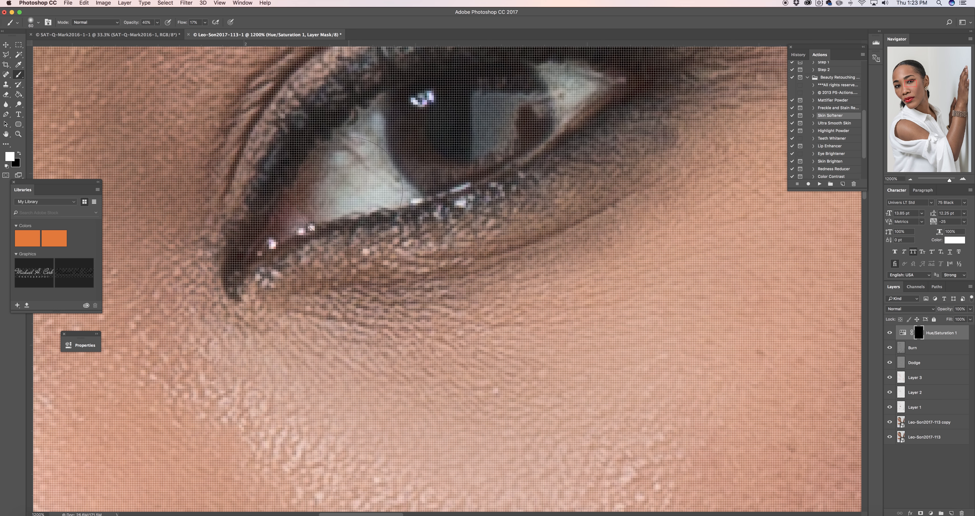
scroll(352, 187, "down", 1)
key("bracketleft")
key("bracketleft")
key("bracketleft")
key("bracketleft")
key("bracketleft")
key("bracketleft")
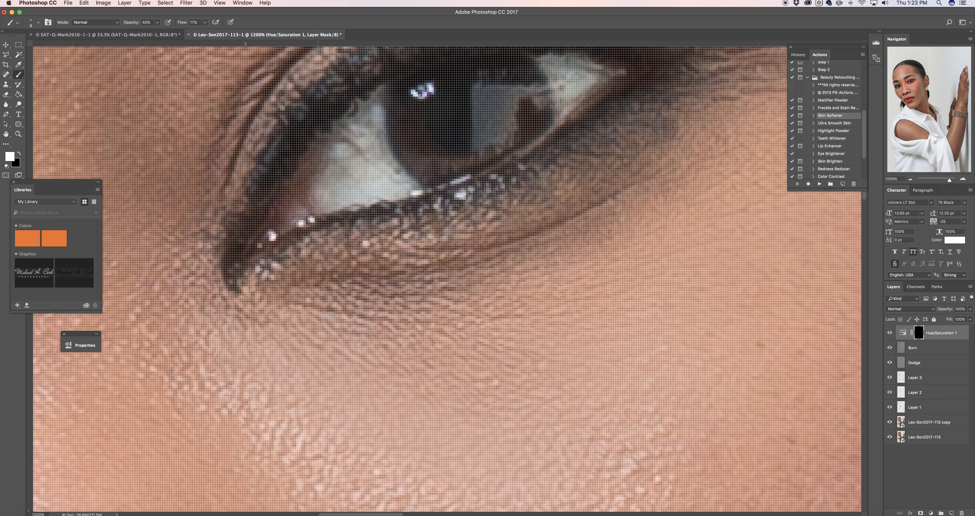
key("super+minus")
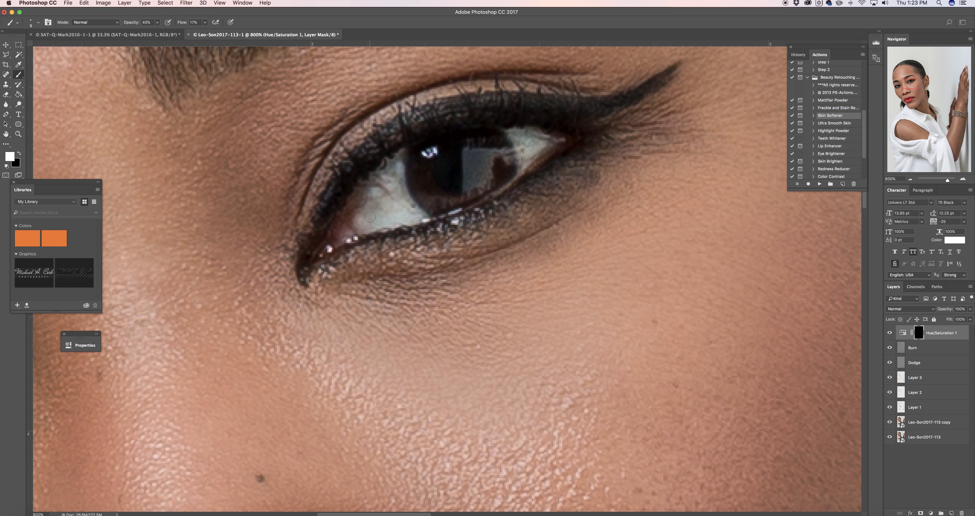
mouse_move(370, 217)
left_mouse_down()
mouse_move(388, 216)
mouse_move(358, 221)
mouse_move(388, 200)
mouse_move(382, 209)
mouse_move(377, 185)
mouse_move(354, 224)
mouse_move(347, 213)
mouse_move(390, 171)
mouse_move(416, 214)
mouse_move(396, 165)
mouse_move(386, 169)
mouse_move(347, 212)
mouse_move(352, 220)
mouse_move(367, 199)
mouse_move(360, 228)
mouse_move(379, 219)
mouse_move(365, 206)
mouse_move(375, 193)
mouse_move(389, 187)
mouse_move(398, 203)
mouse_move(377, 185)
mouse_move(393, 176)
mouse_move(418, 216)
mouse_move(383, 223)
mouse_move(399, 209)
mouse_move(380, 202)
mouse_move(465, 171)
left_mouse_up()
Step: Brighten the outer eye white beside the winged eyeliner on the mask, adjusting the brush size to fit
key("]")
key("bracketright")
key("bracketleft")
key("bracketleft")
left_click_drag(522, 162, 514, 135)
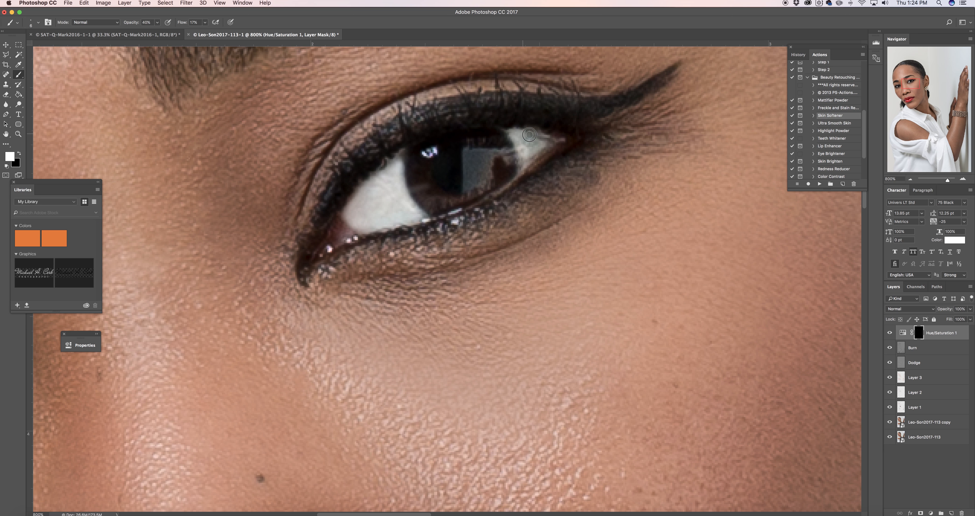
mouse_move(530, 134)
left_mouse_down()
mouse_move(540, 142)
mouse_move(530, 141)
left_mouse_up()
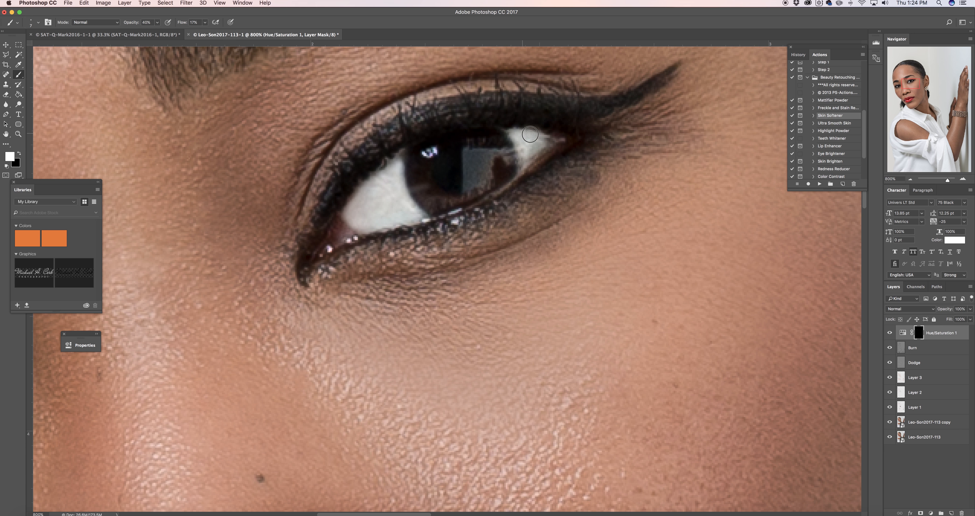
left_click_drag(542, 143, 529, 153)
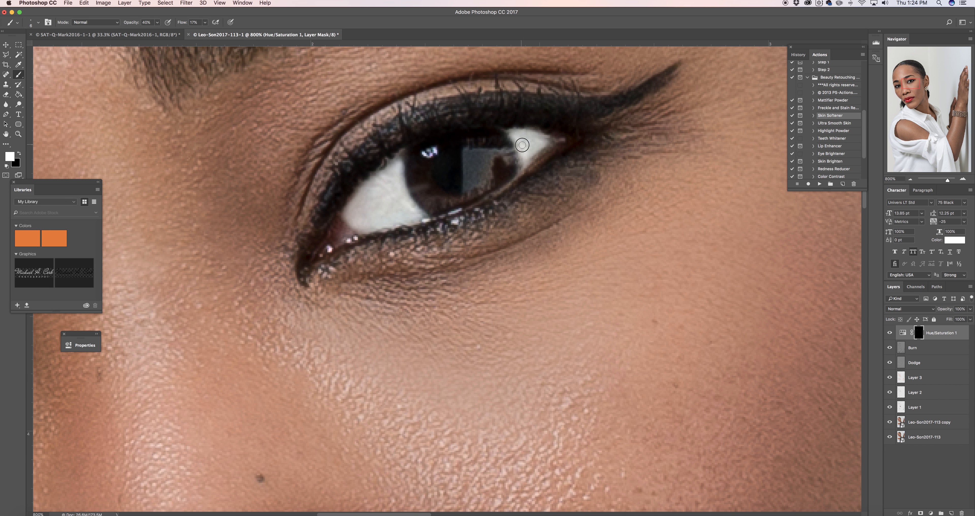
key("bracketleft")
Step: Brighten the large outer white of the other eye on the mask, adjusting the brush size to fit
scroll(474, 237, "left", 10)
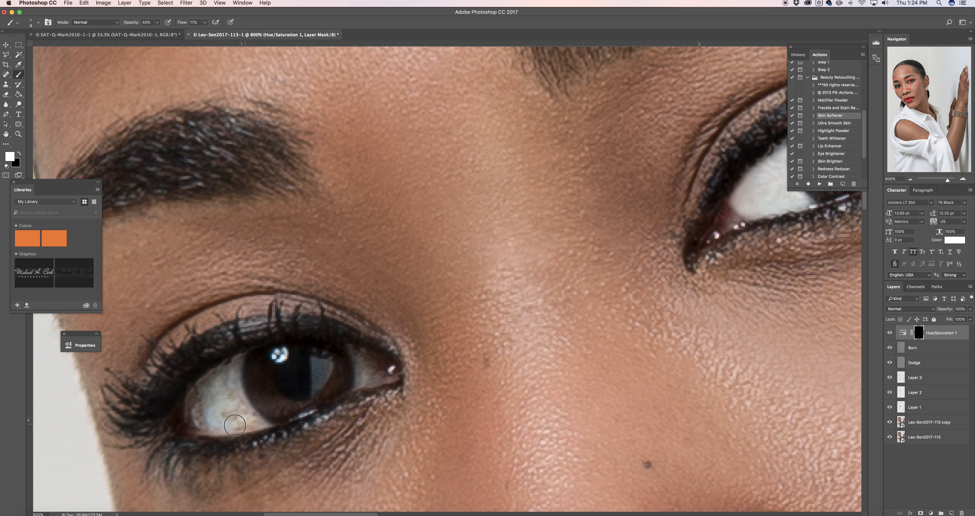
mouse_move(247, 424)
left_mouse_down()
mouse_move(220, 414)
mouse_move(243, 418)
mouse_move(237, 399)
mouse_move(247, 413)
mouse_move(238, 364)
mouse_move(201, 394)
mouse_move(218, 385)
mouse_move(205, 396)
mouse_move(223, 386)
mouse_move(213, 395)
mouse_move(224, 388)
mouse_move(229, 397)
mouse_move(231, 386)
mouse_move(231, 397)
mouse_move(230, 383)
mouse_move(213, 389)
mouse_move(220, 397)
mouse_move(198, 398)
mouse_move(213, 420)
mouse_move(238, 423)
mouse_move(212, 397)
mouse_move(250, 414)
left_mouse_up()
key("bracketright")
key("bracketright")
key("[")
key("]")
key("[")
key("[")
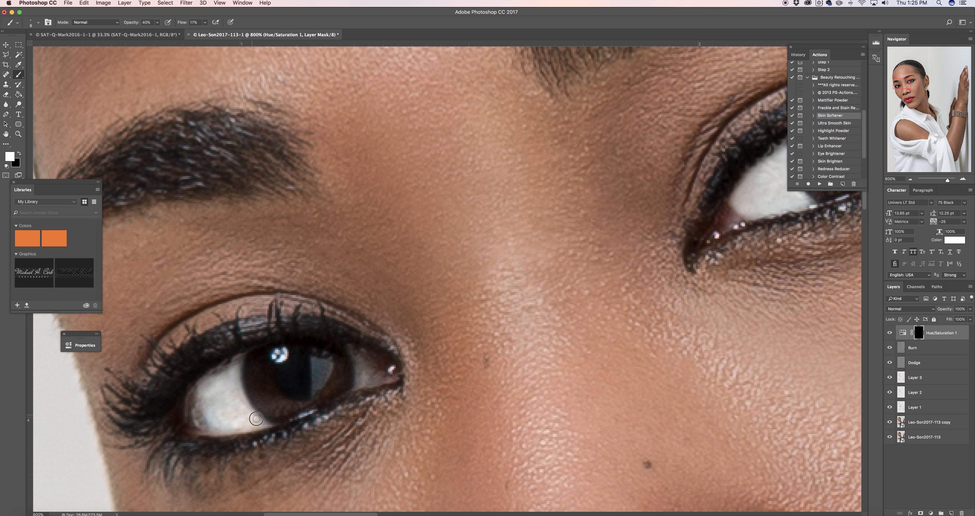
Step: Brighten the inner-corner white of that same eye on the mask with a slightly larger brush
key("bracketright")
key("bracketright")
mouse_move(357, 382)
left_mouse_down()
mouse_move(356, 360)
mouse_move(360, 371)
mouse_move(369, 367)
mouse_move(363, 379)
mouse_move(356, 362)
mouse_move(364, 373)
left_mouse_up()
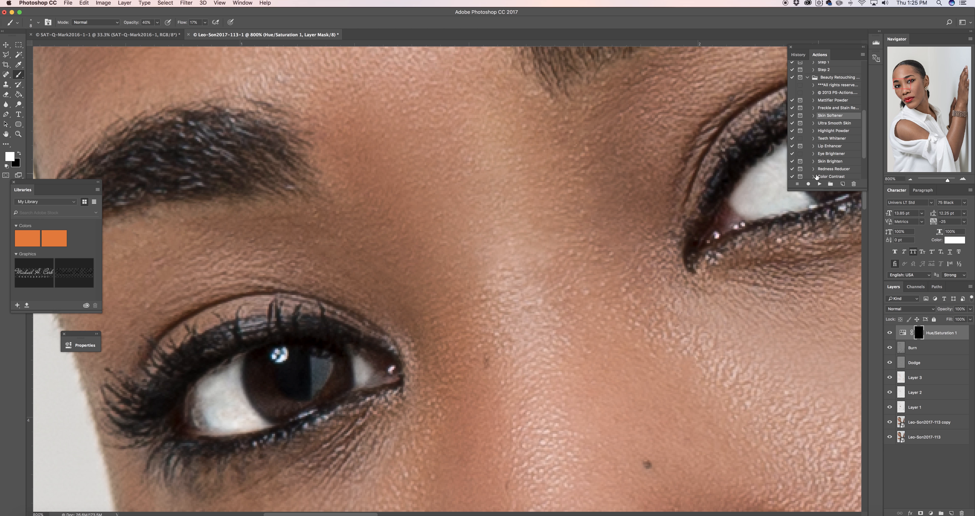
scroll(765, 197, "up", 1)
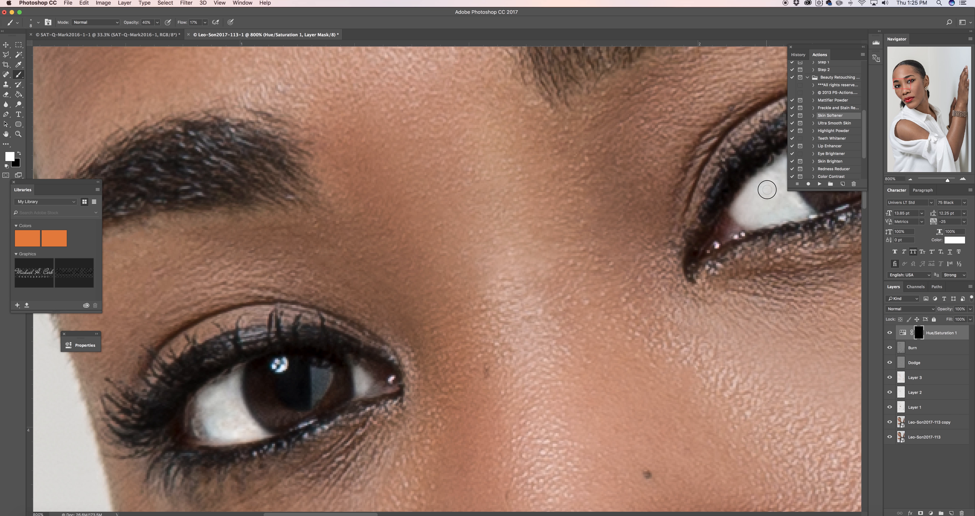
Step: Review the whitened eyes in the context of the whole portrait
left_click(910, 179)
left_click(910, 179)
left_click(911, 180)
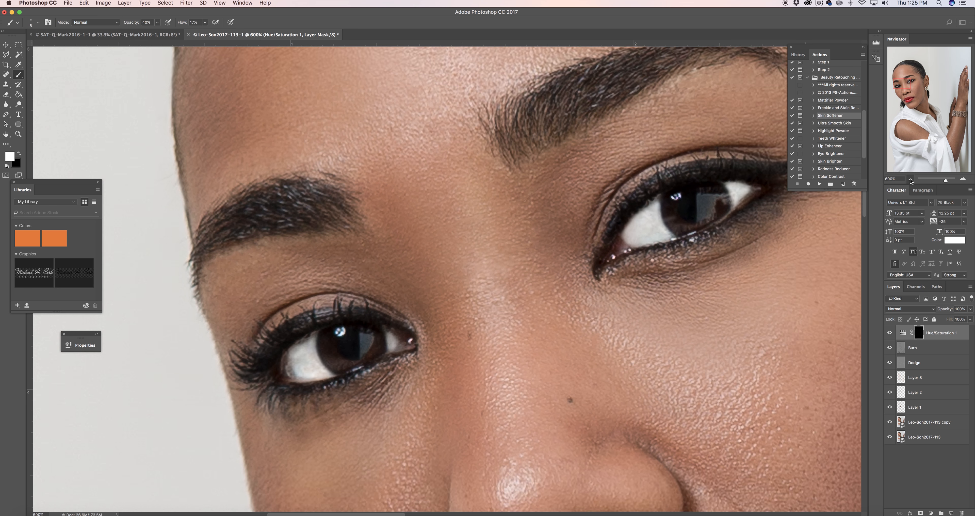
left_click(910, 179)
left_click(911, 179)
left_click(910, 179)
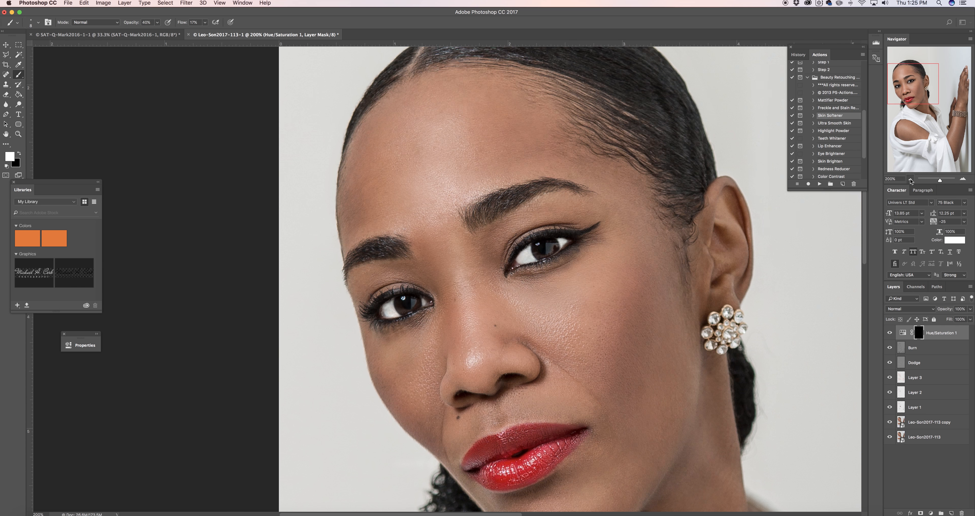
left_click(911, 179)
left_click(911, 179)
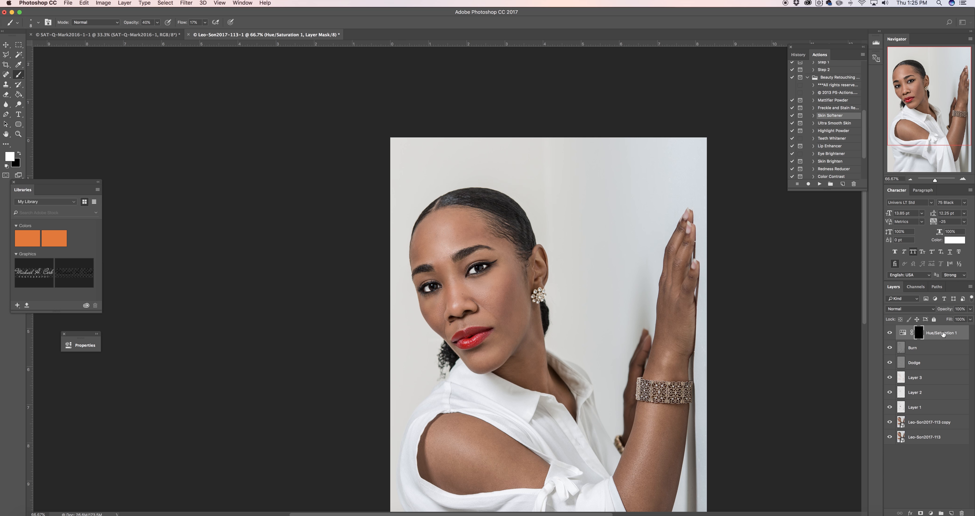
Step: Lower the Hue/Saturation 1 layer's opacity to 40%, comparing the eyes with and without the adjustment
left_click(971, 309)
left_click_drag(970, 319, 952, 320)
left_click(891, 333)
left_click(890, 333)
left_click(970, 309)
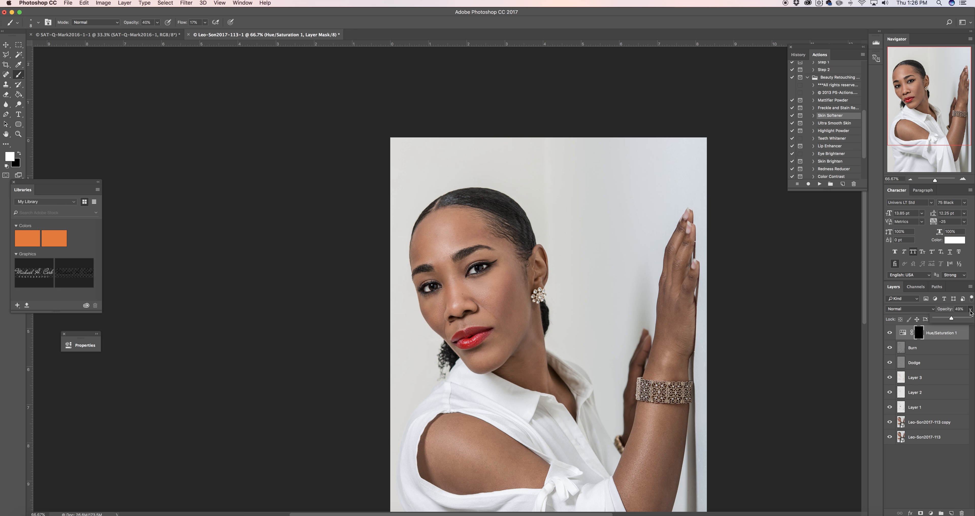
left_click(953, 319)
left_click_drag(953, 319, 949, 320)
left_click(903, 332)
left_click(891, 333)
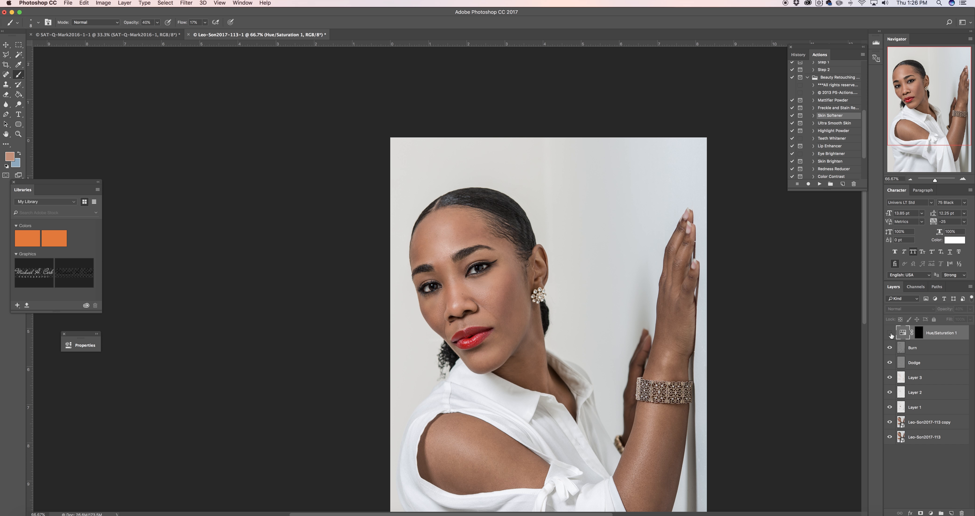
left_click(890, 333)
Step: Stamp all visible layers into a new top layer and sharpen it with Unsharp Mask at amount 109%, radius 3.0 pixels, threshold 2
left_click(910, 179)
left_click(911, 179)
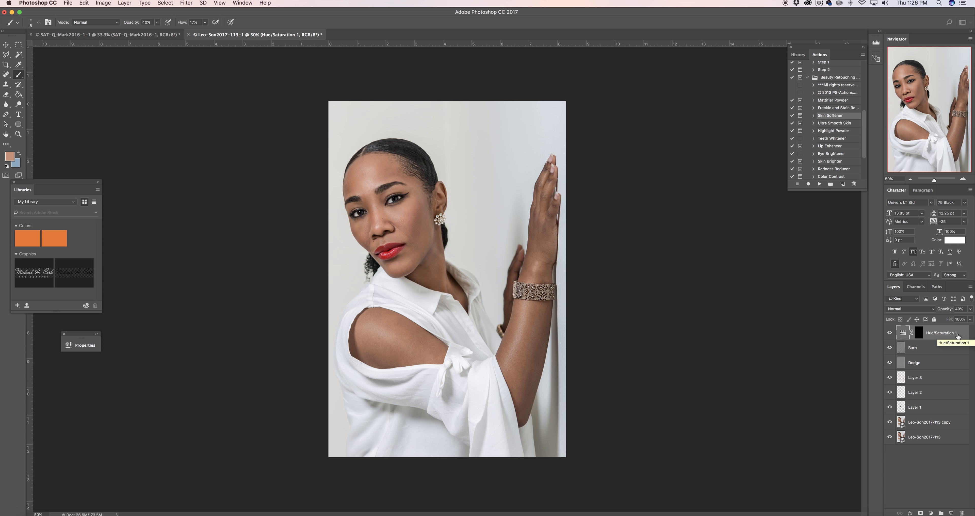
key("alt+shift+super+e")
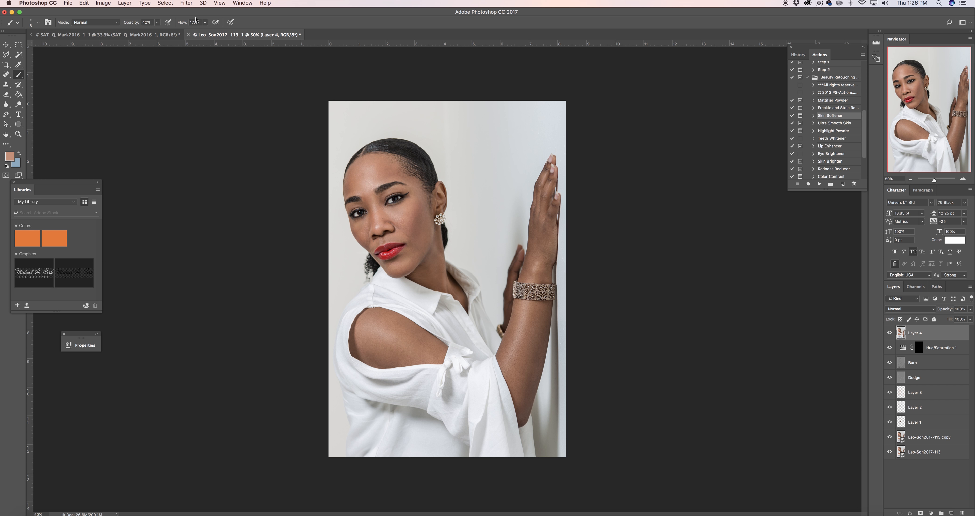
left_click(186, 3)
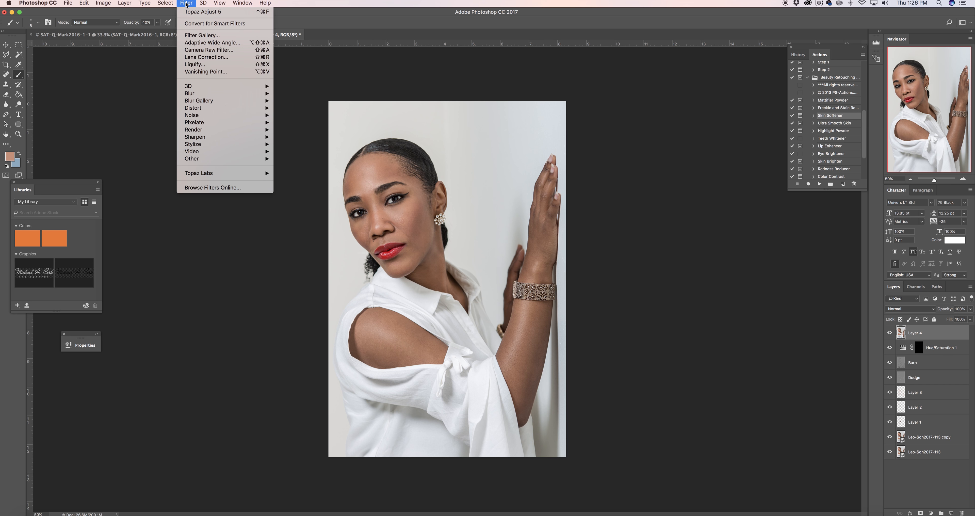
mouse_move(220, 137)
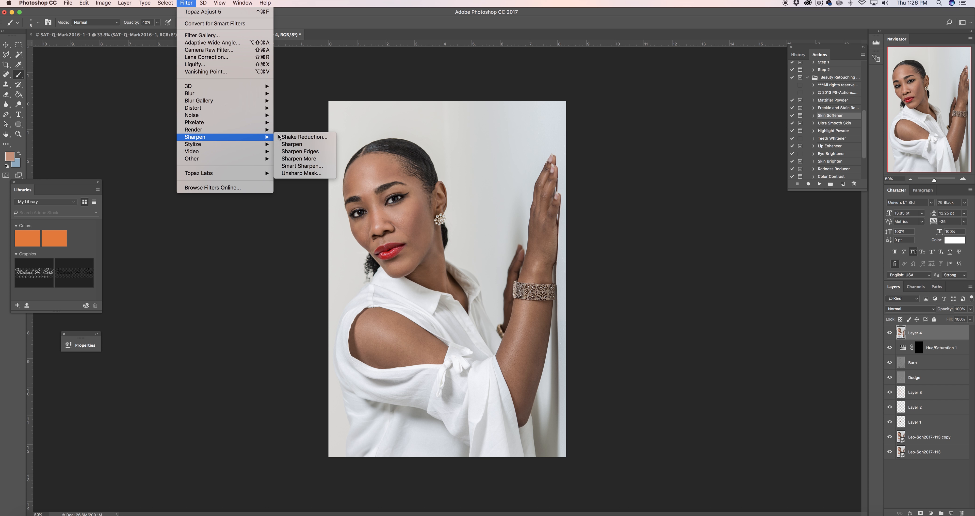
left_click(314, 173)
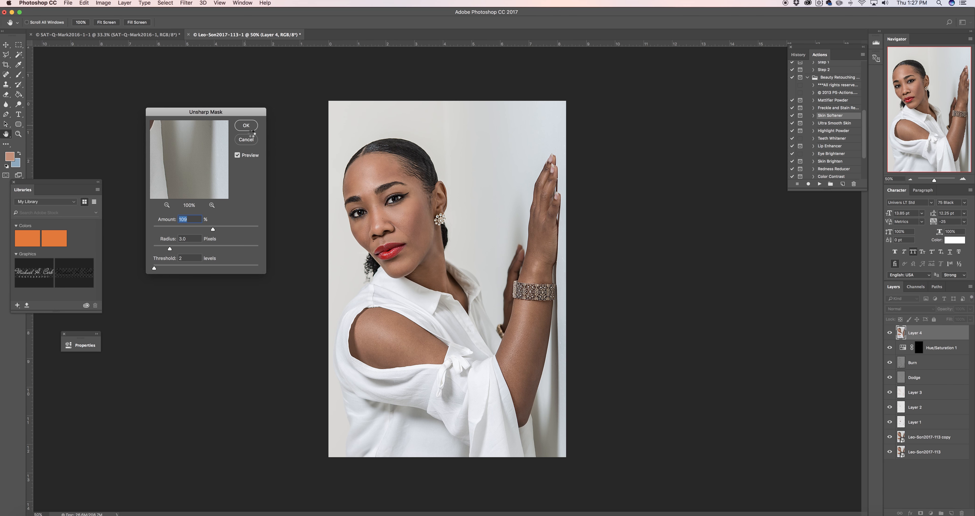
left_click(246, 126)
key("b")
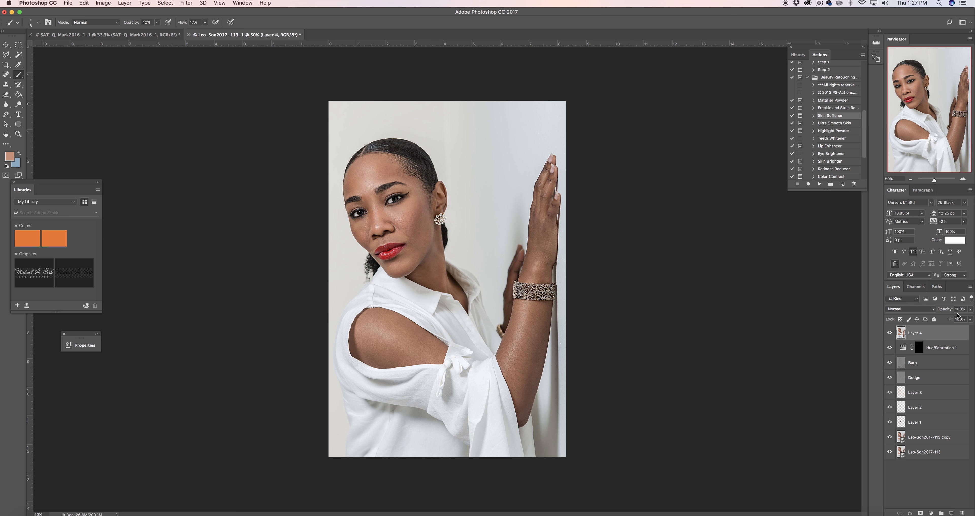
Step: Reduce the sharpened Layer 4 to 74% opacity and hide it behind an inverted, black layer mask
left_click(970, 308)
left_click_drag(970, 318, 961, 321)
left_click(930, 335)
left_click_drag(924, 331, 919, 512)
left_click(920, 512)
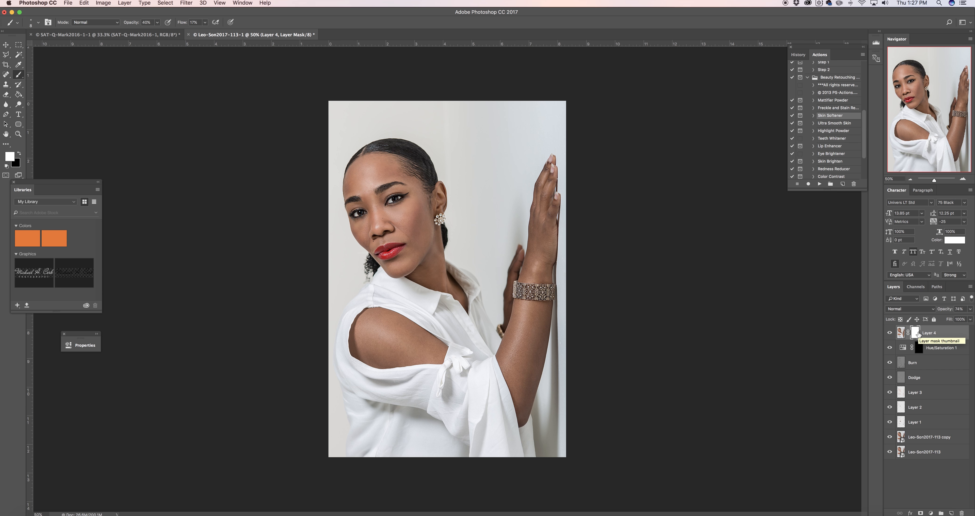
left_click_drag(920, 334, 920, 335)
key("super+i")
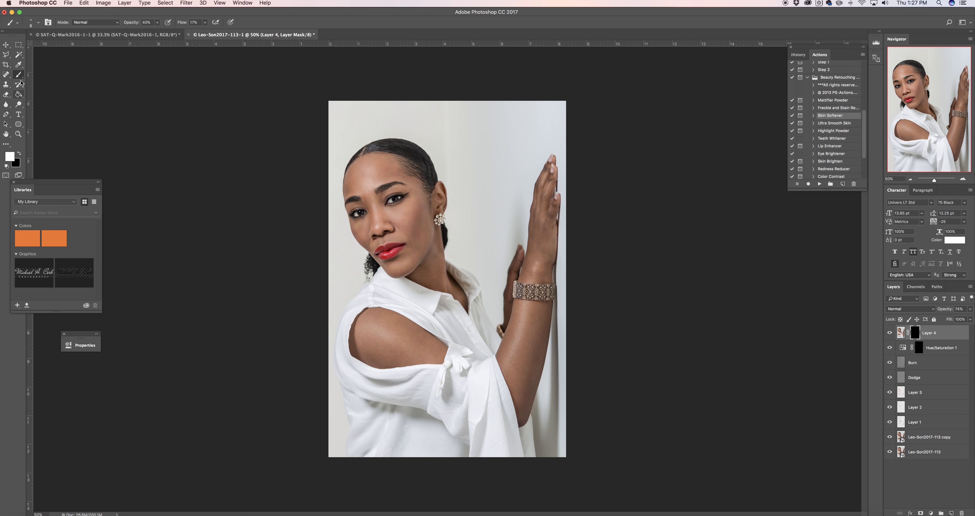
Step: Paint white over the eyes on Layer 4's mask with an enlarged brush at 100% opacity and 100% flow
left_click_drag(157, 25, 252, 32)
left_click(204, 22)
left_click(19, 79)
key("bracketright")
key("bracketright")
key("bracketright")
left_click_drag(362, 213, 355, 214)
key("bracketleft")
Step: Lower the masked eye-sharpening Layer 4's opacity to 65%
left_click(972, 311)
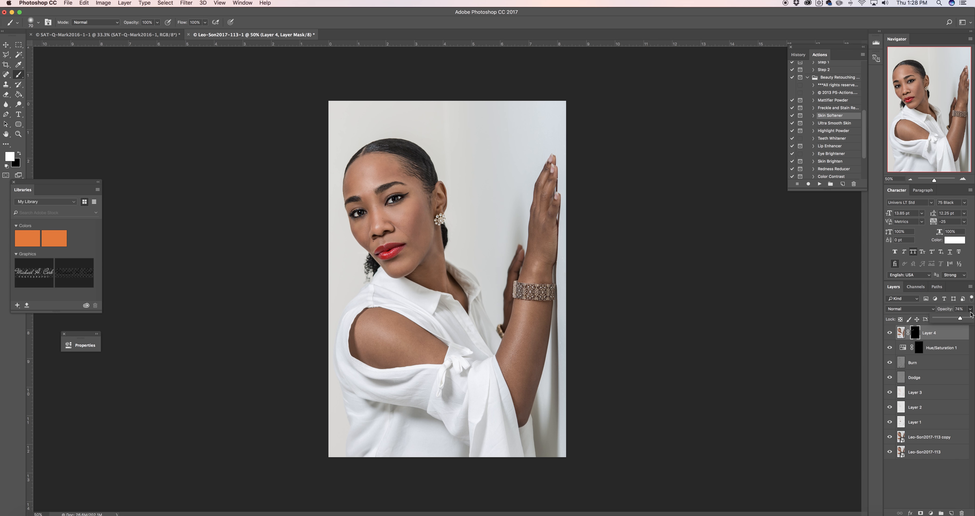
left_click_drag(961, 319, 958, 319)
left_click(939, 335)
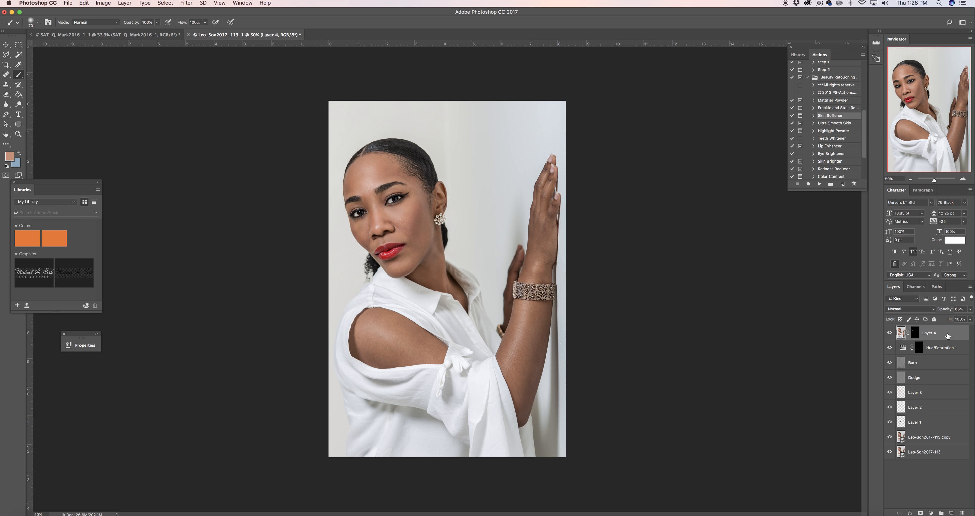
Step: Stamp the visible result into another new layer and apply Unsharp Mask at amount 109%, radius 3.0 pixels, threshold 2
key("super+alt+shift+e")
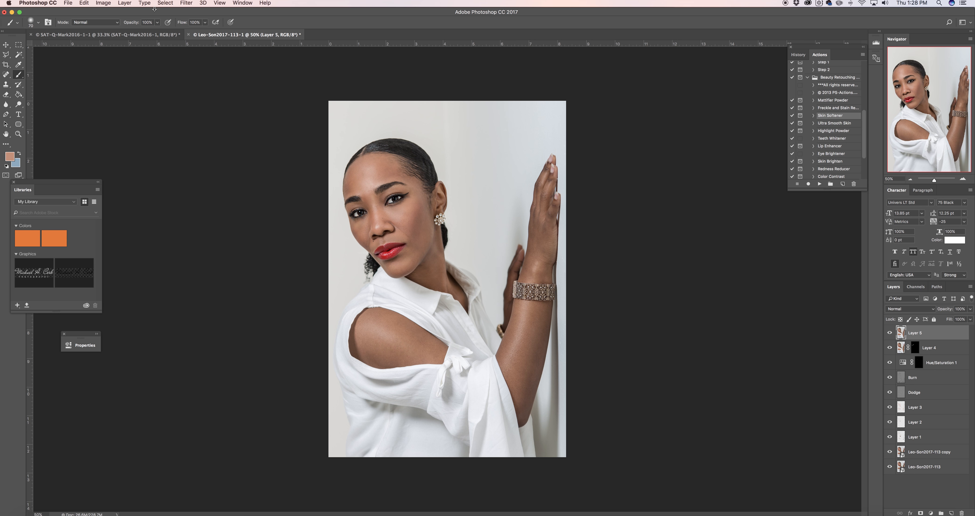
left_click(186, 3)
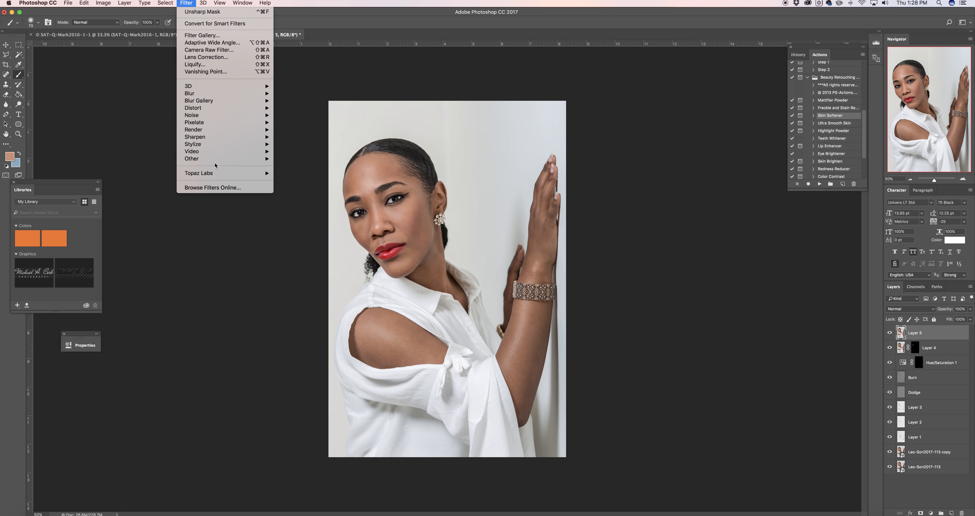
mouse_move(233, 136)
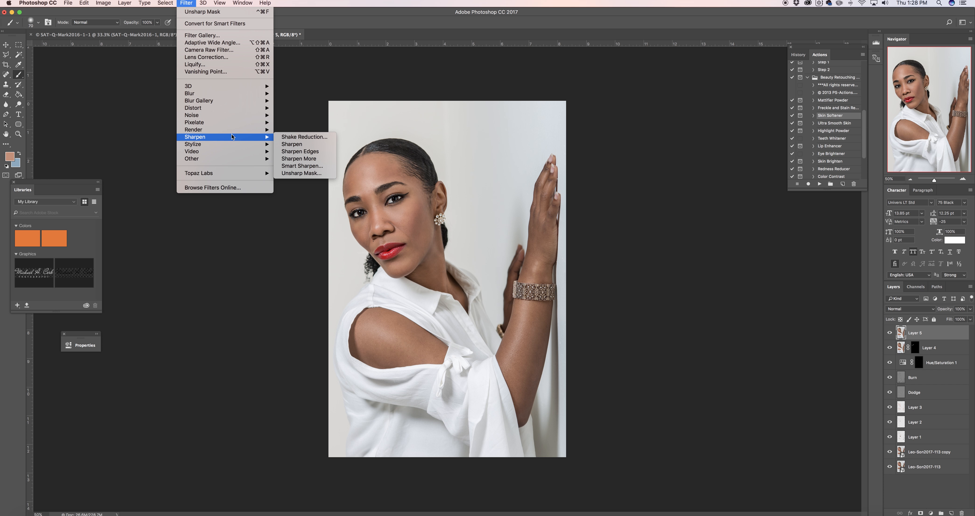
left_click(302, 172)
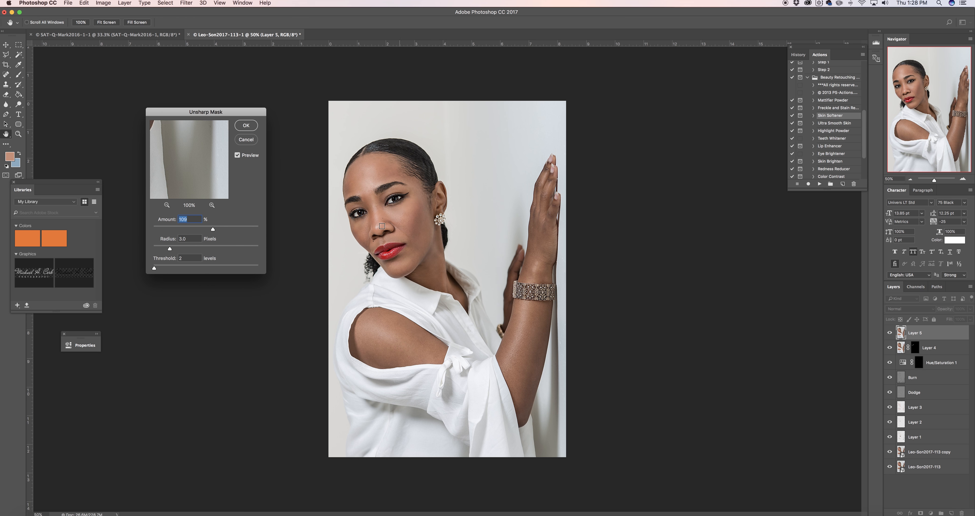
left_click(246, 125)
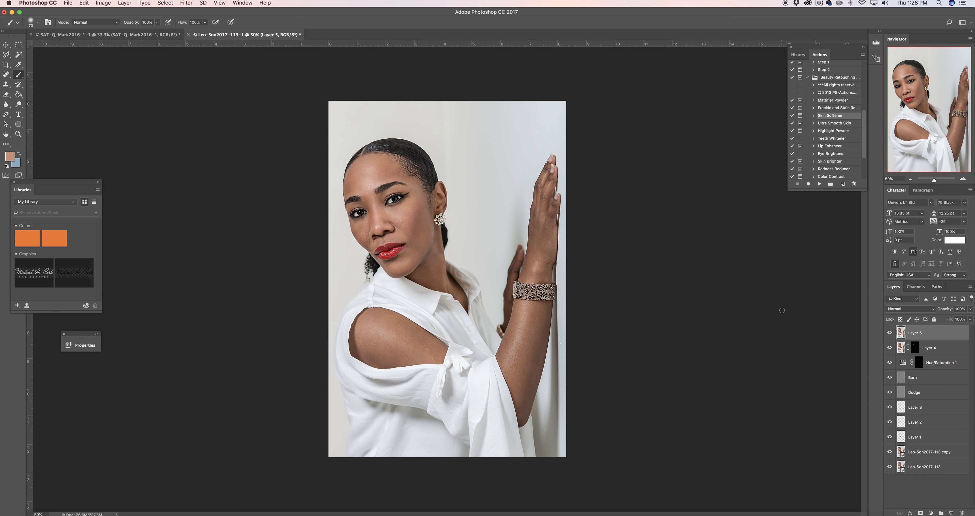
Step: Lower the overall sharpening Layer 5's opacity to 20%, comparing the portrait with and without it
left_click_drag(971, 313, 940, 321)
left_click(891, 333)
left_click(890, 333)
left_click(963, 179)
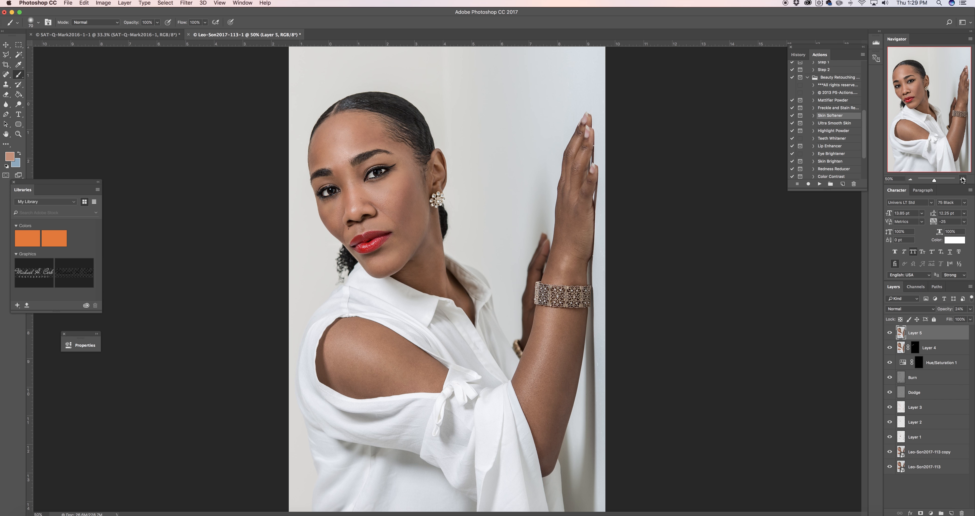
left_click(963, 179)
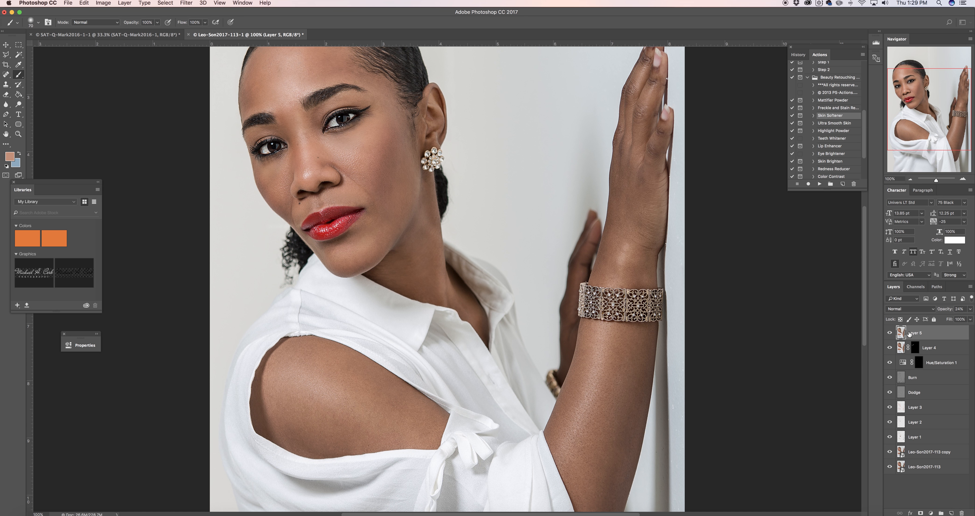
left_click(942, 350)
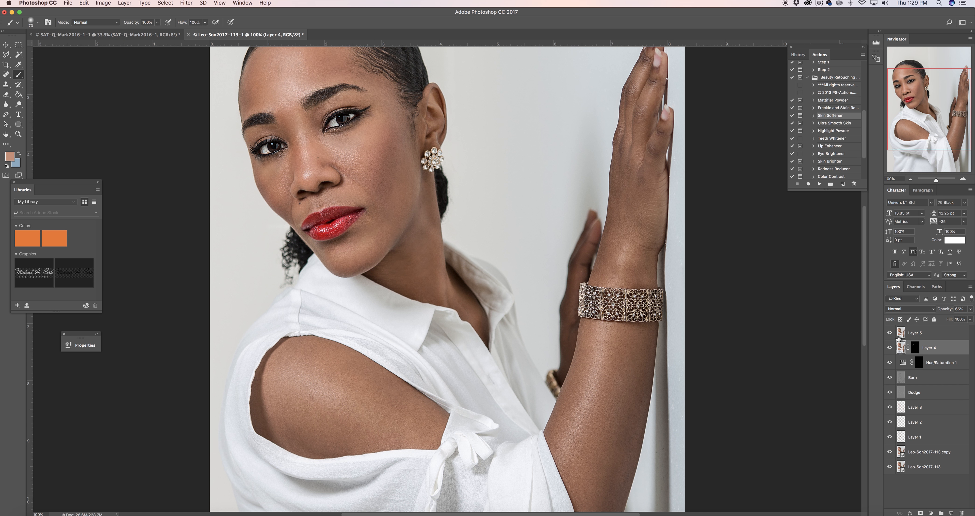
left_click(890, 333)
left_click(944, 333)
left_click(971, 309)
left_click_drag(958, 319, 942, 320)
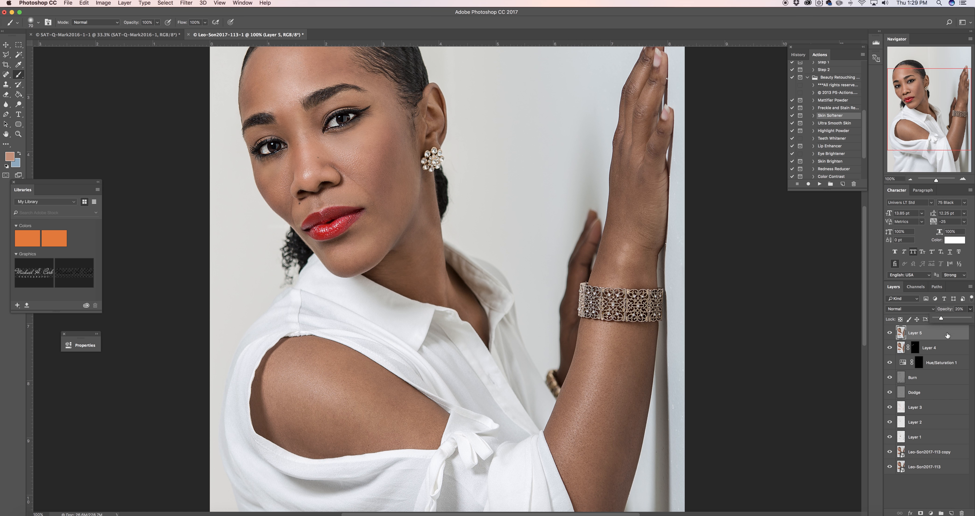
left_click(953, 334)
Step: Rename Layer 4 as "Sharpen Eye" and Layer 5 as "Sharpen"
left_click(910, 179)
left_click(910, 179)
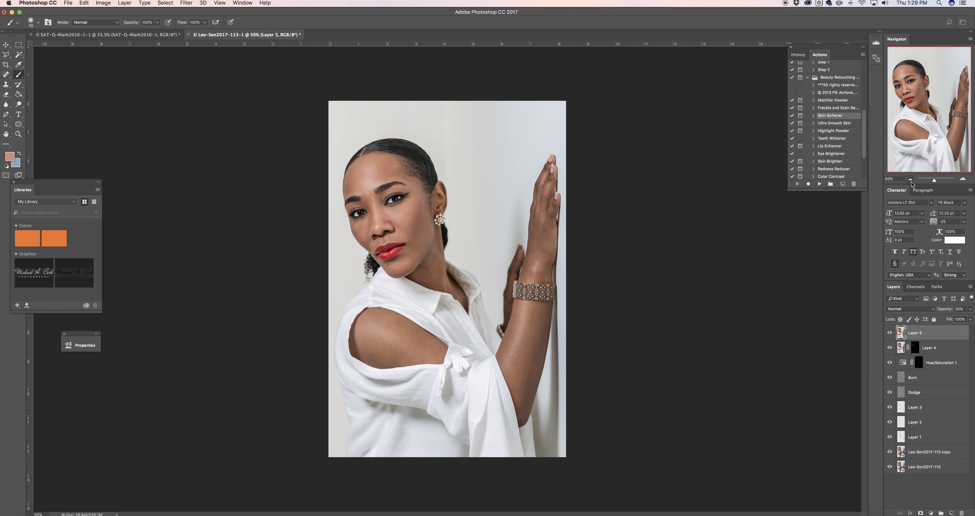
double_click(932, 347)
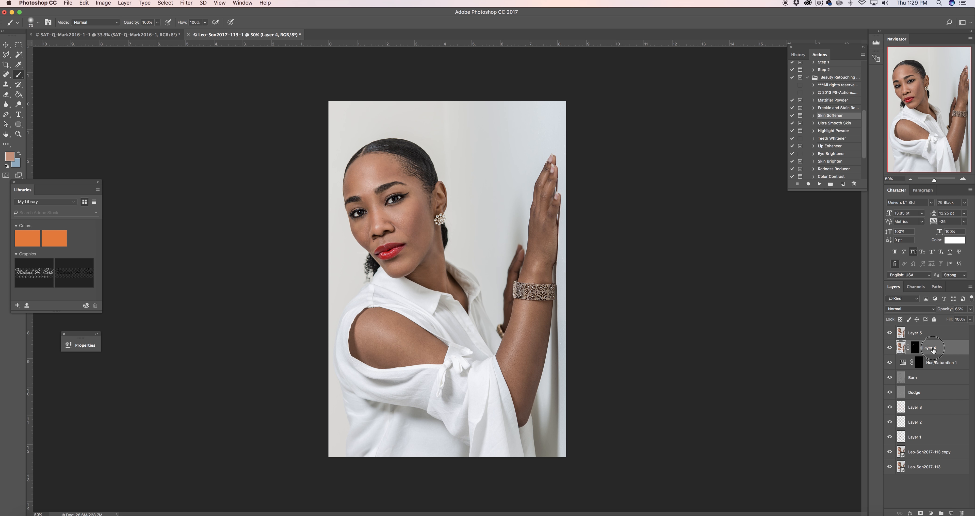
type("Sharpen Eye")
double_click(915, 333)
type("S")
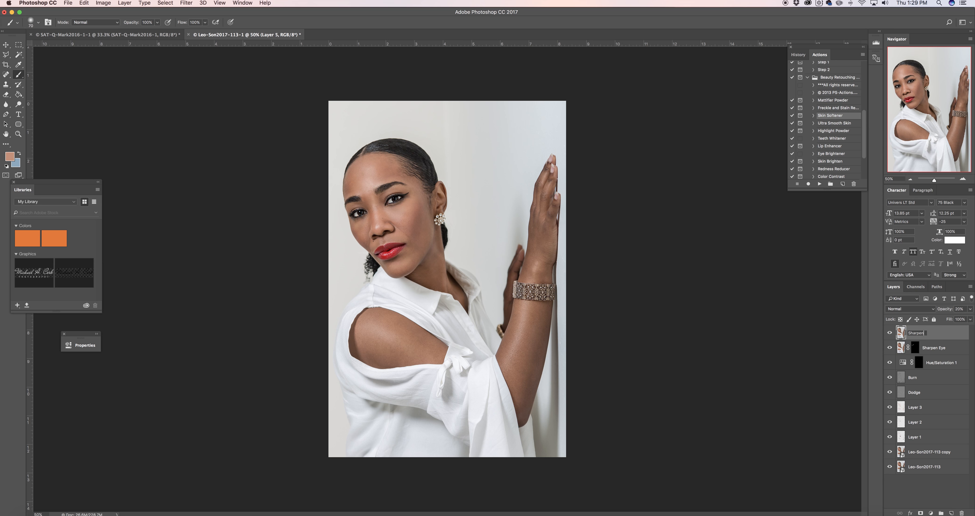
type("harpen")
key("Return")
Step: Rename Layer 3 as "Color" and Layer 2 as "Color Shadows"
left_click(916, 408)
double_click(916, 408)
type("Color")
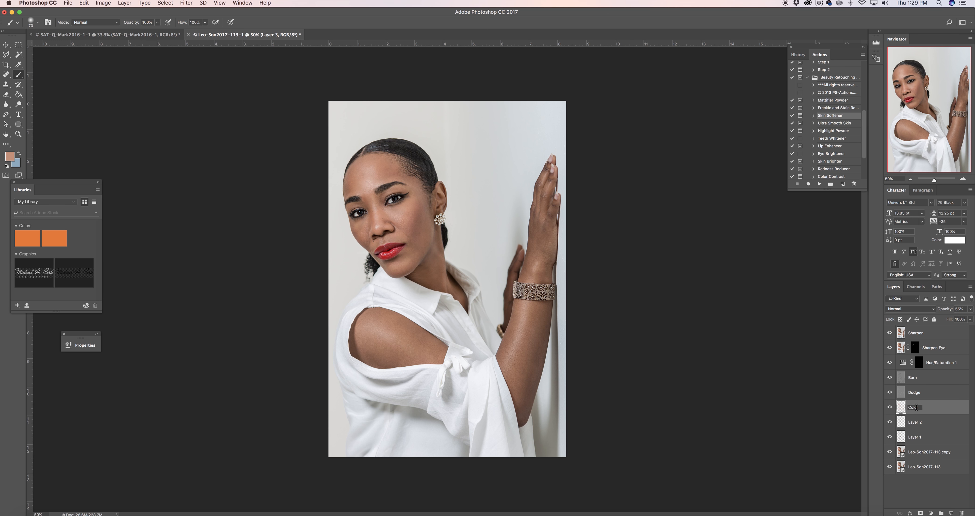
key("Return")
double_click(915, 422)
type("C")
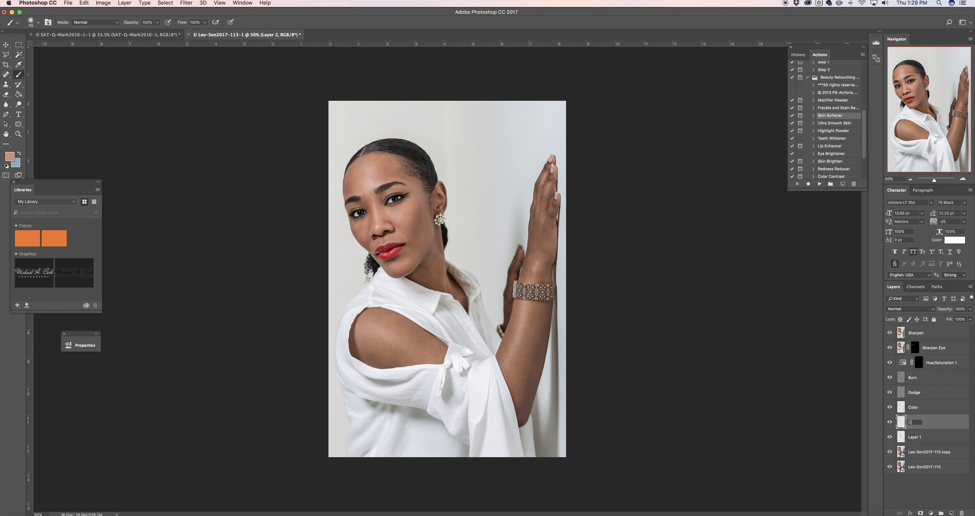
type("olor Shadows")
Step: Rename Layer 1 as "Healing"
double_click(915, 438)
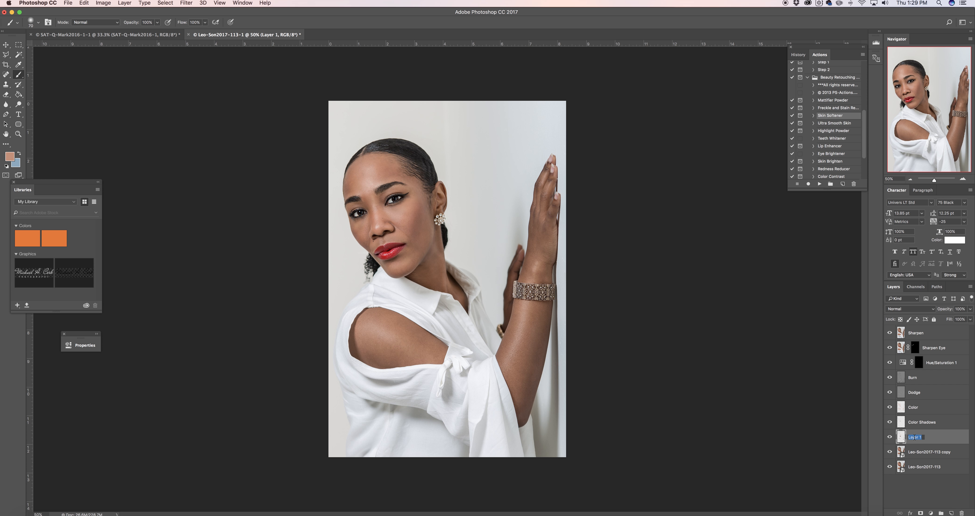
type("Healing")
key("Return")
Step: Group all layers from Sharpen down to the photo copy, and toggle the group's visibility to compare before and after
left_click(933, 337)
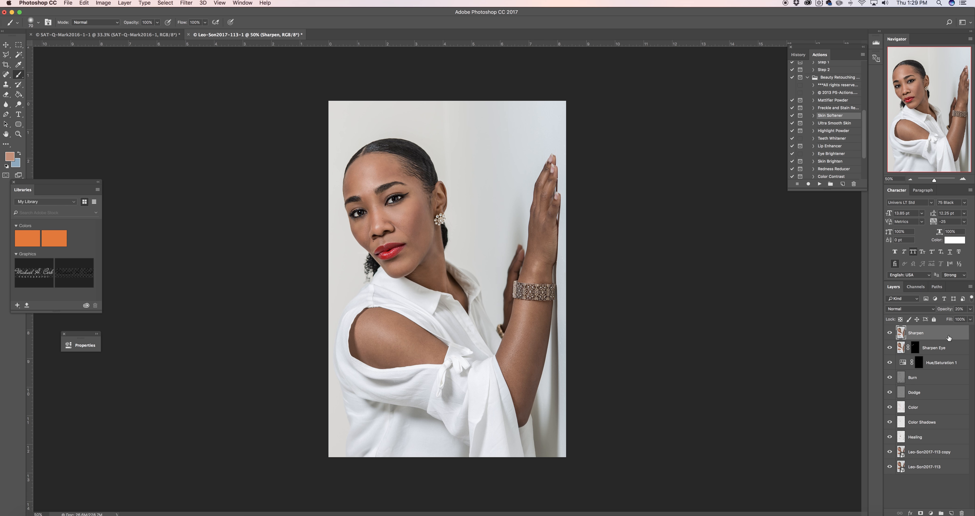
left_click(925, 452, "shift")
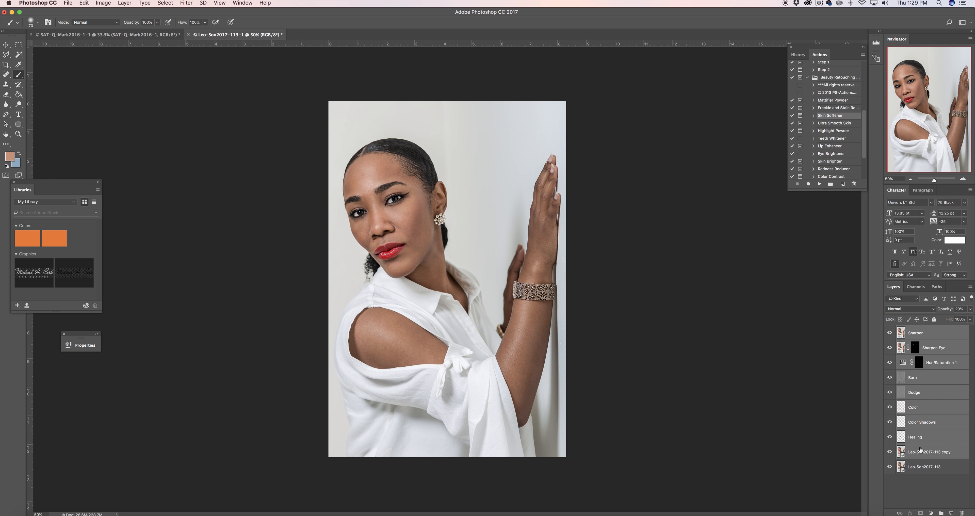
key("super+g")
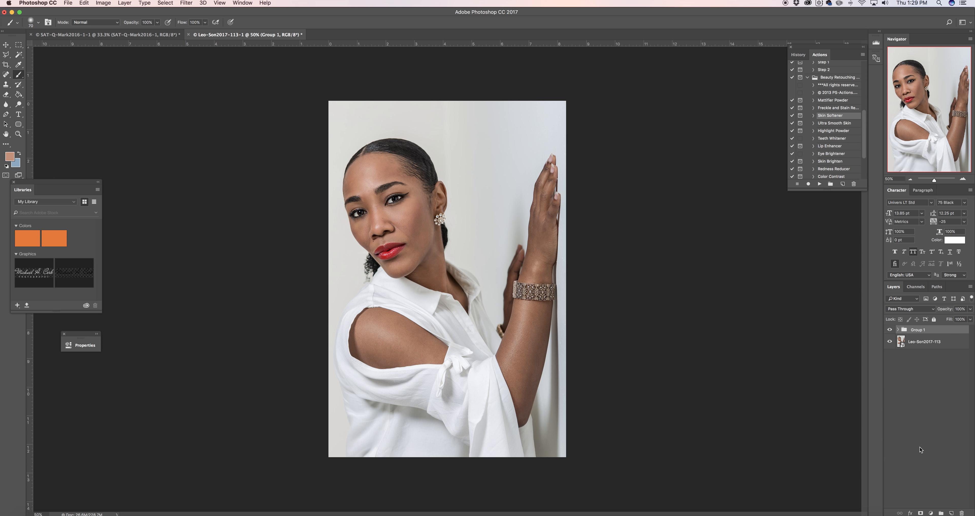
left_click(890, 331)
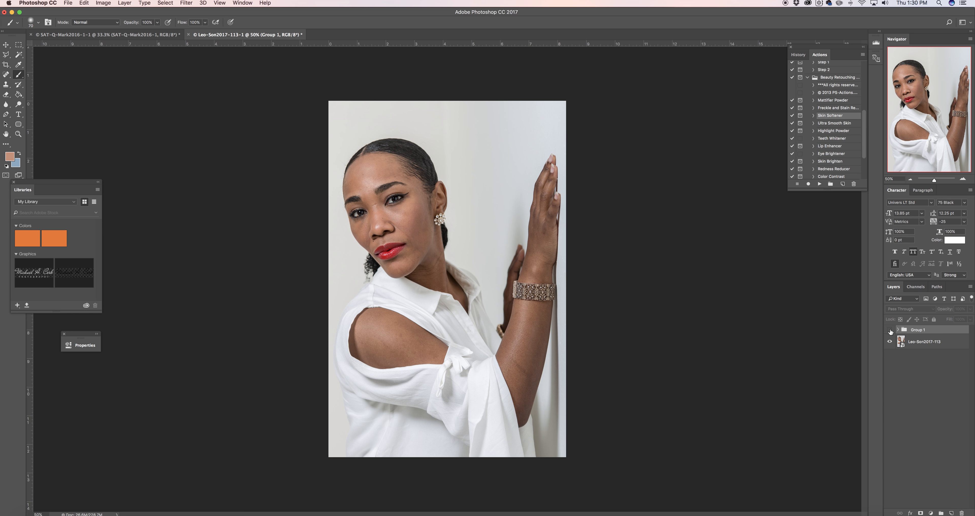
left_click(891, 332)
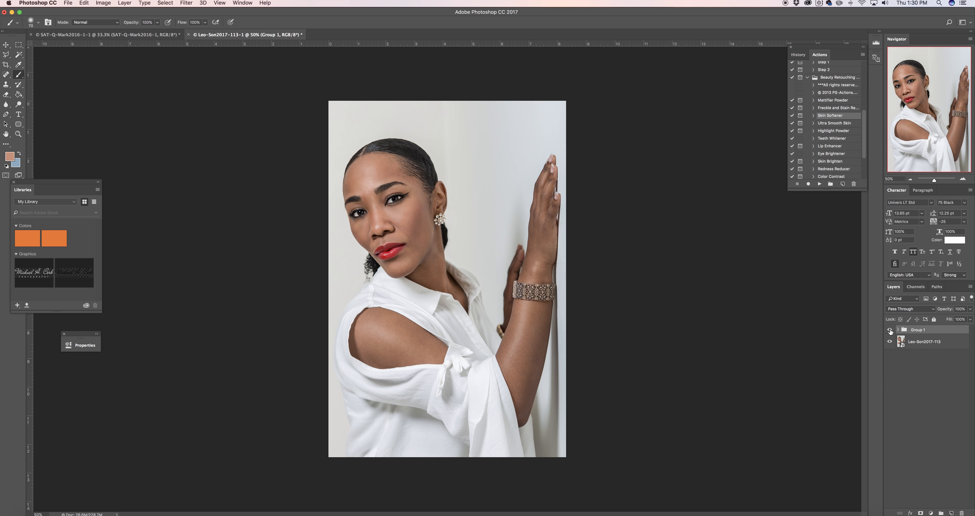
Step: Toggle Group 1 off and on to compare the portrait before and after retouching
left_click(891, 331)
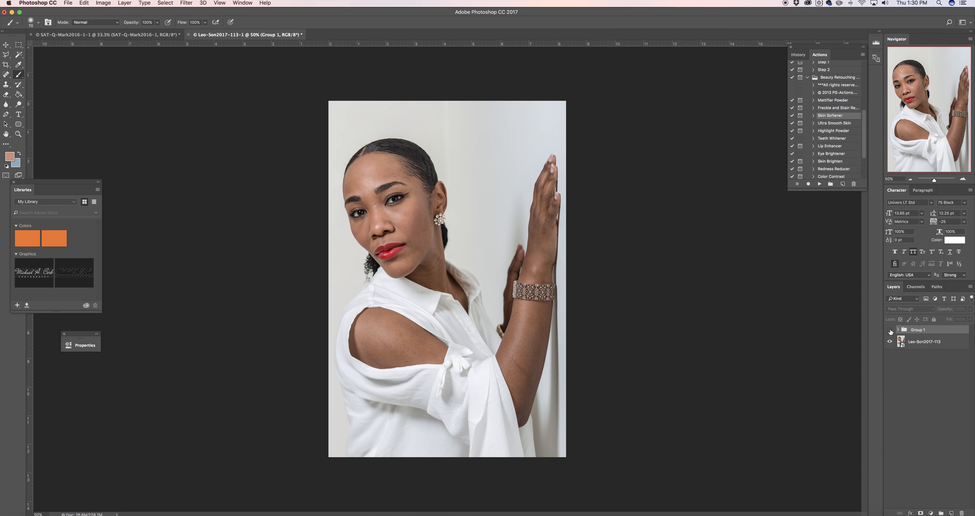
left_click(890, 331)
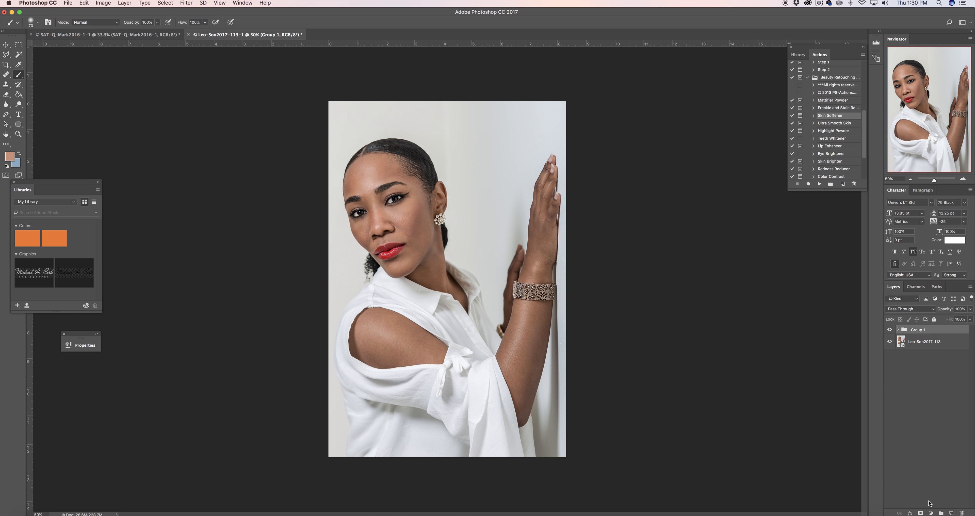
Step: Add a Color Balance adjustment layer above Group 1 and shift its shadows to +5 blue and slightly toward cyan
left_click(931, 513)
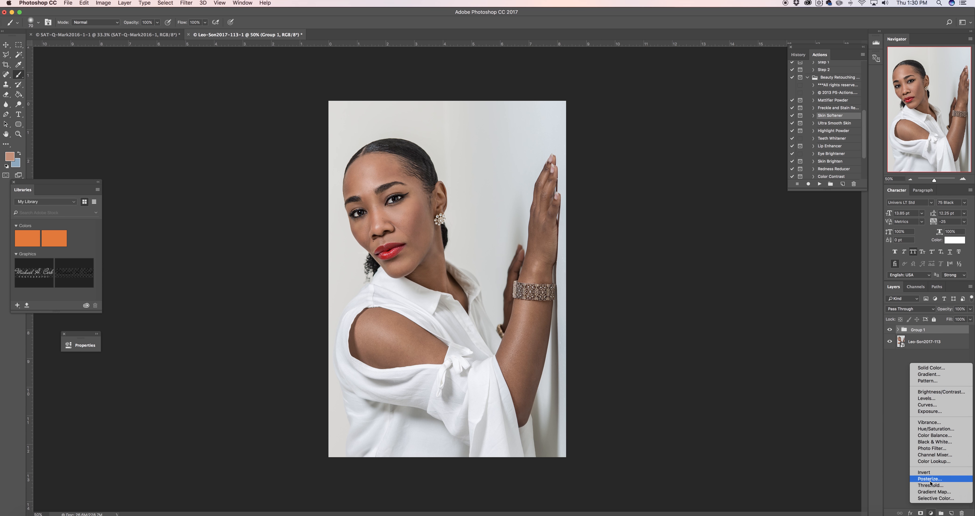
left_click(933, 435)
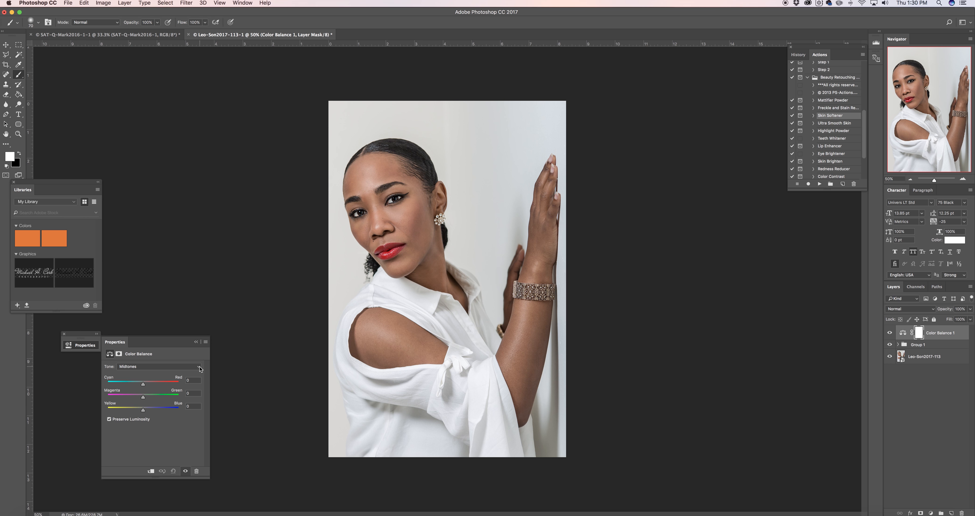
left_click(199, 368)
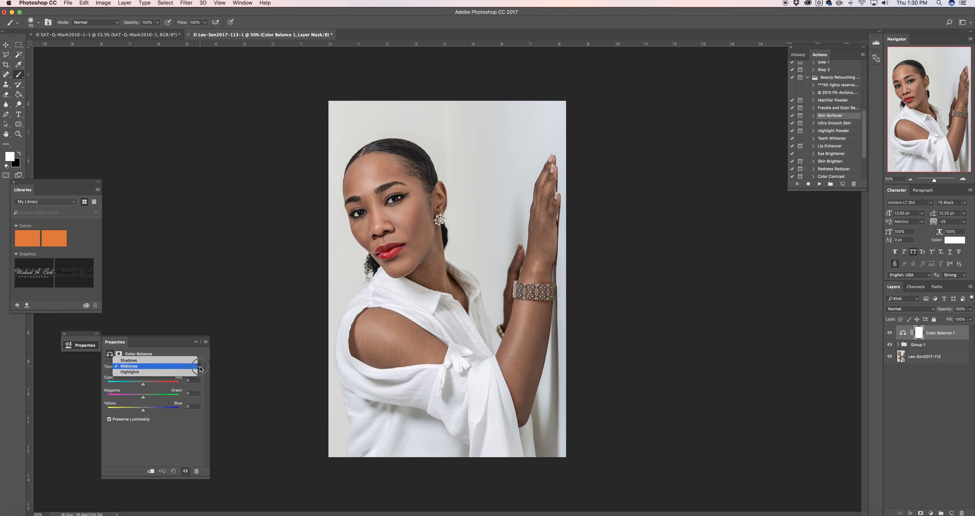
left_click(164, 360)
left_click(144, 411)
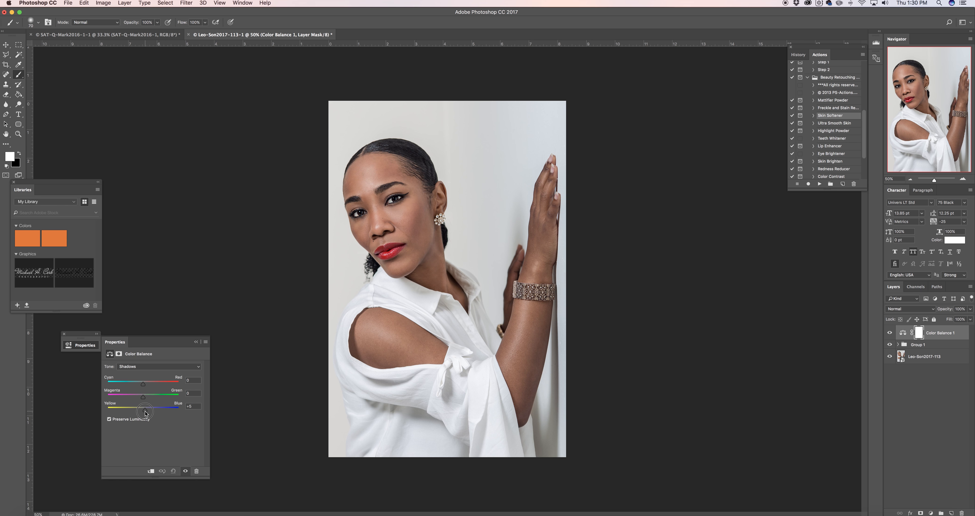
left_click(142, 385)
left_click_drag(142, 386, 141, 385)
Step: Shift the Color Balance highlights slightly toward yellow
left_click(159, 366)
left_click(134, 381)
left_click_drag(143, 410, 142, 410)
left_click(196, 342)
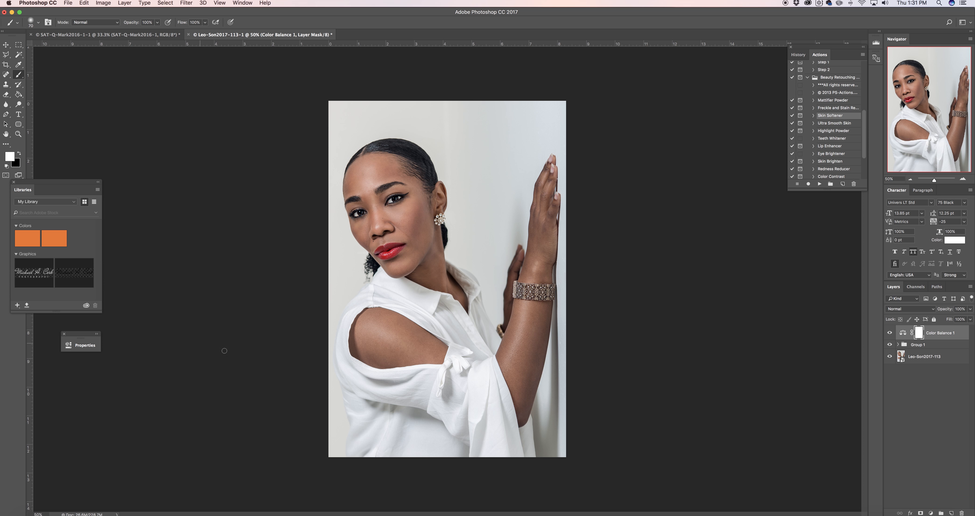
Step: Add a Vibrance adjustment layer and raise the vibrance slightly
left_click(932, 513)
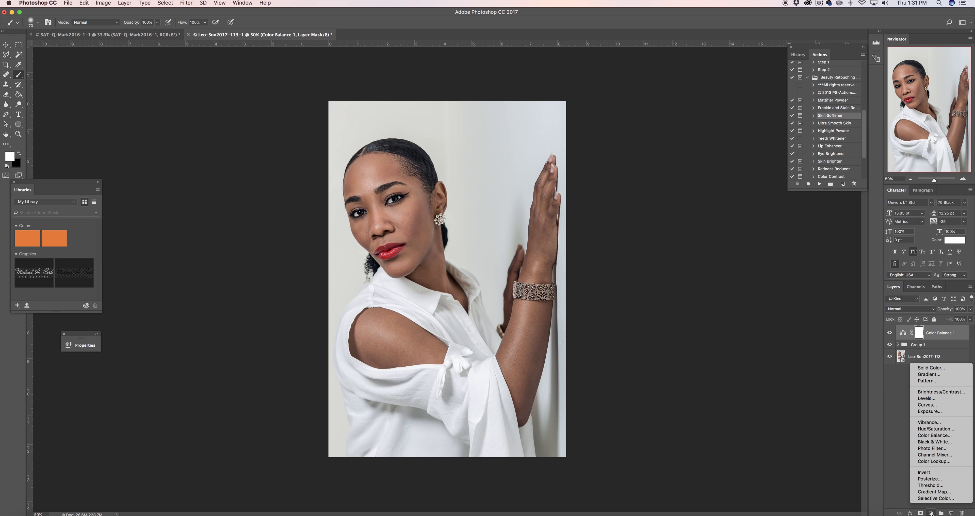
left_click(934, 425)
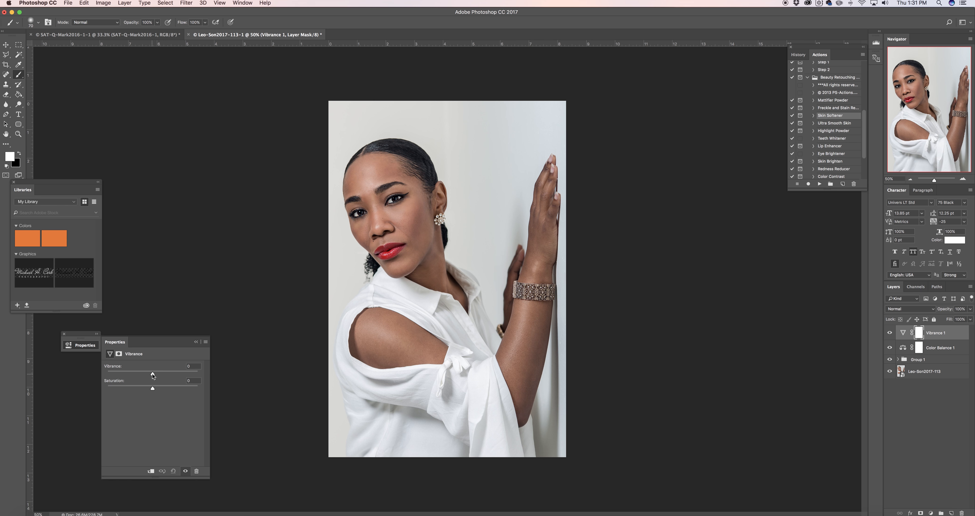
mouse_move(152, 374)
left_mouse_down()
mouse_move(152, 391)
mouse_move(159, 374)
left_mouse_up()
left_click(196, 342)
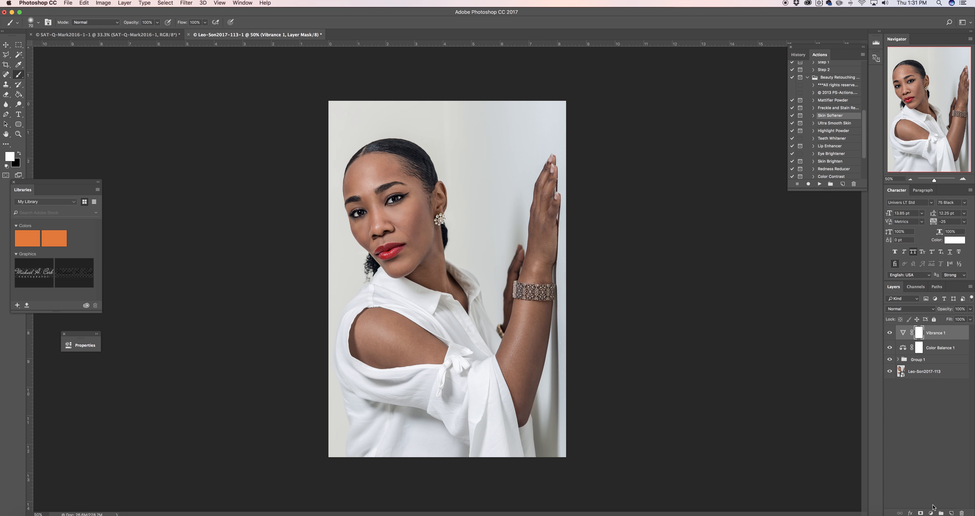
Step: Add a Curves adjustment layer, anchor the midtones and shadows, then lower the midpoint slightly and lift the black point
left_click(931, 512)
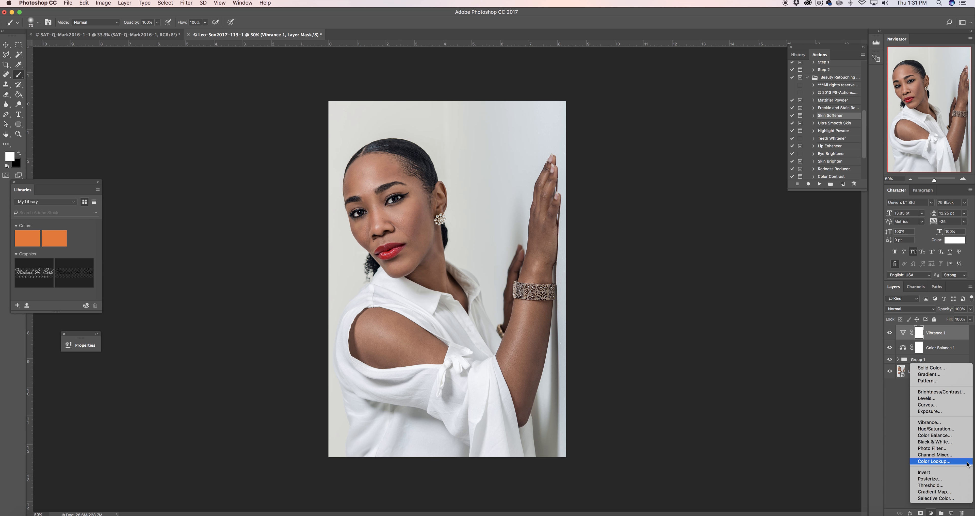
left_click(930, 405)
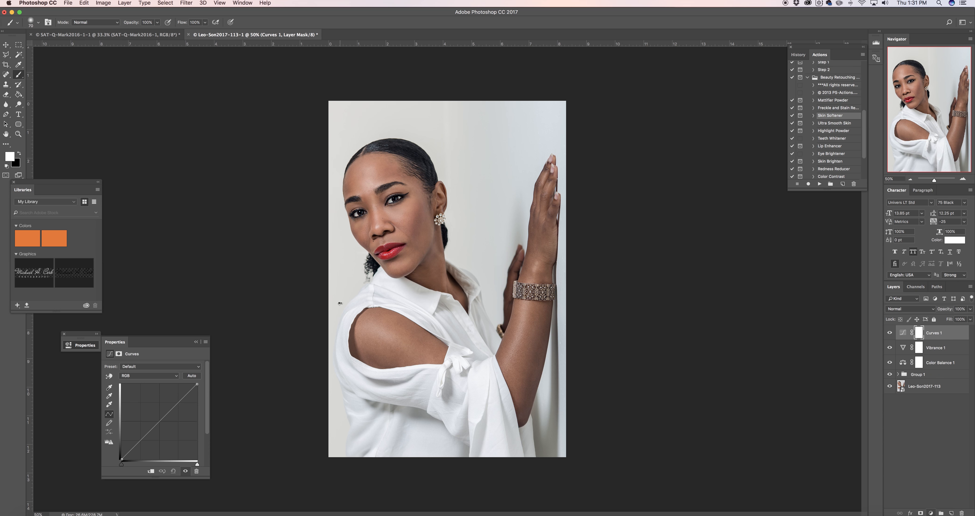
left_click(160, 421)
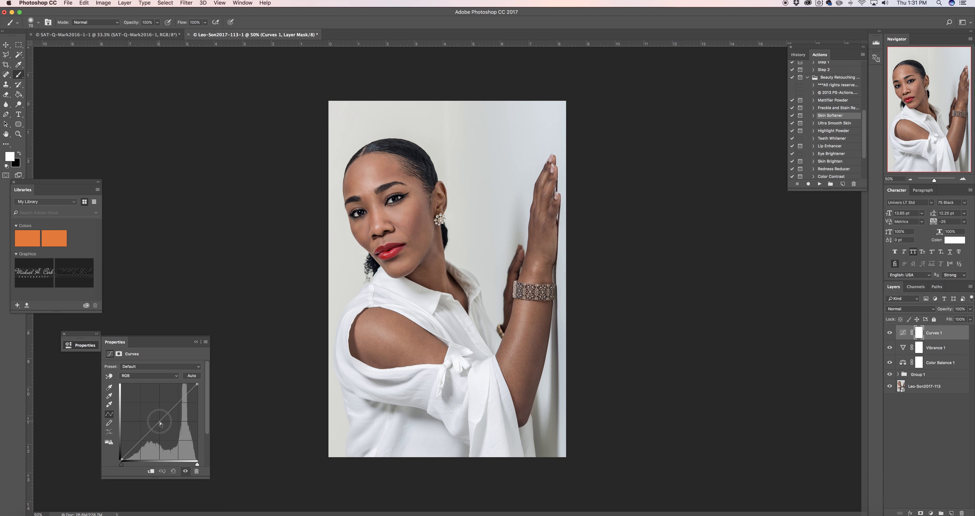
left_click(139, 440)
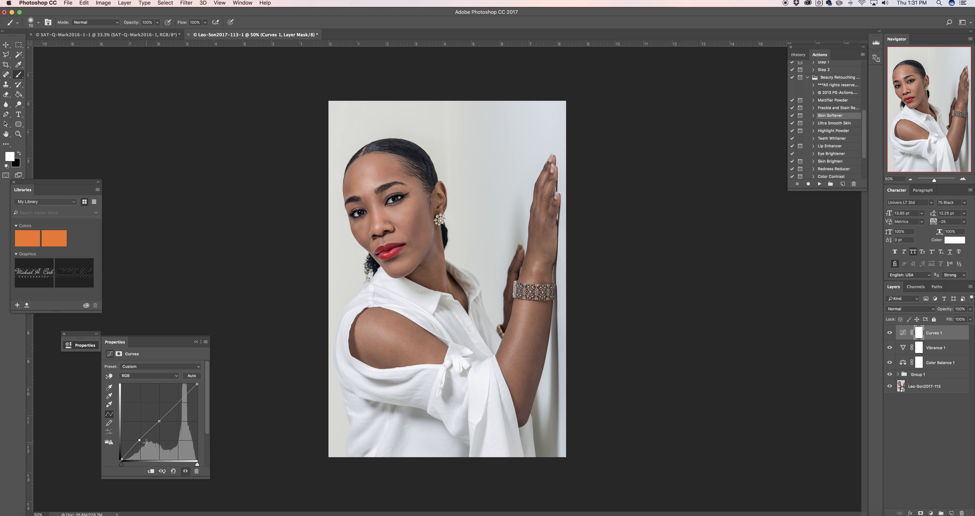
left_click(129, 452)
left_click(160, 421)
left_click_drag(160, 422, 160, 423)
left_click(122, 459)
left_click_drag(121, 459, 121, 457)
left_click(139, 440)
left_click(197, 342)
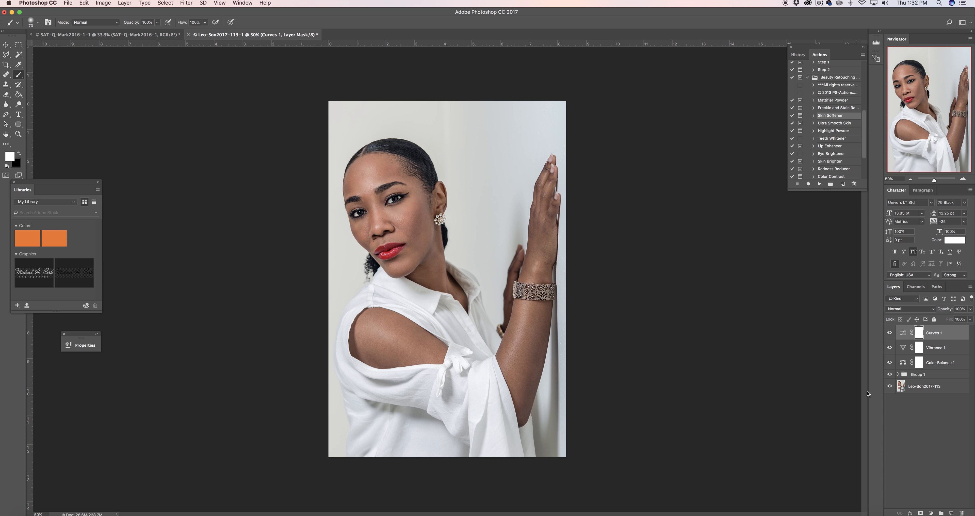
Step: Add a Levels adjustment layer with the output black level at 9 and the midtones darkened slightly
left_click(931, 514)
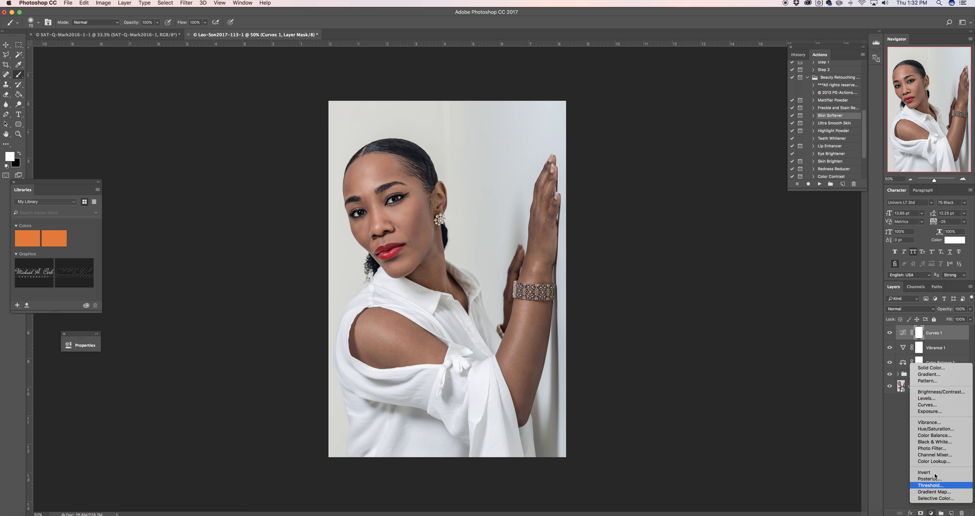
left_click(930, 400)
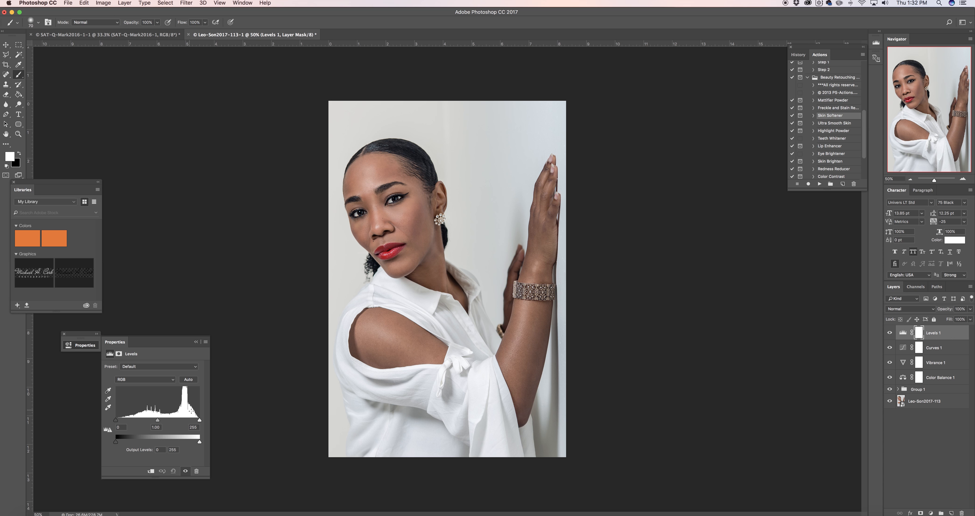
left_click_drag(116, 442, 118, 444)
left_click_drag(119, 443, 157, 421)
left_click(158, 421)
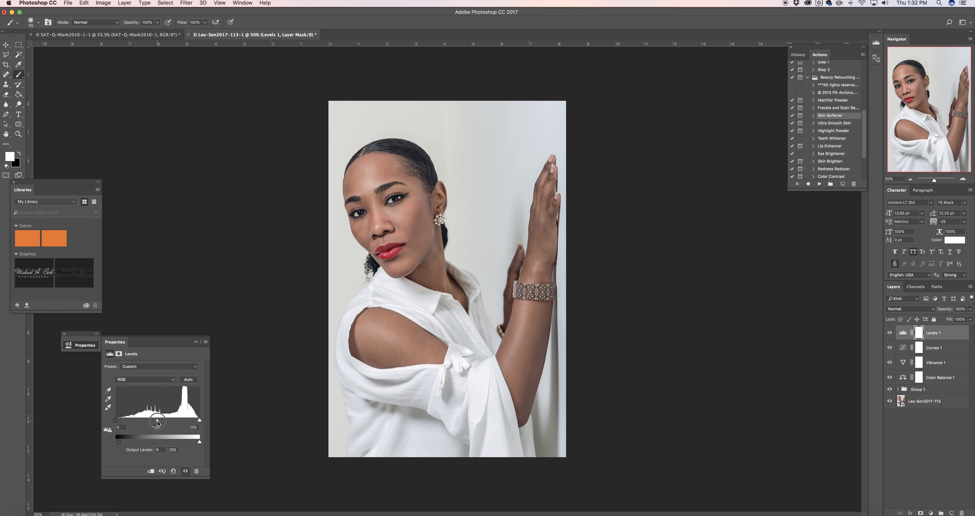
left_click_drag(158, 422, 160, 422)
left_click(196, 341)
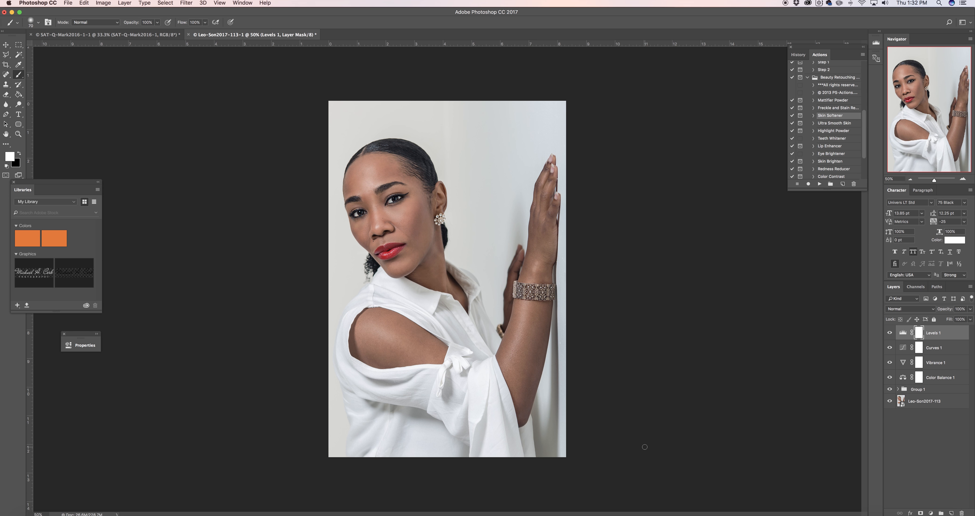
Step: Group the adjustment layers from Levels 1 down to Color Balance 1 and name the group "Color"
left_click(937, 383)
key("super+g")
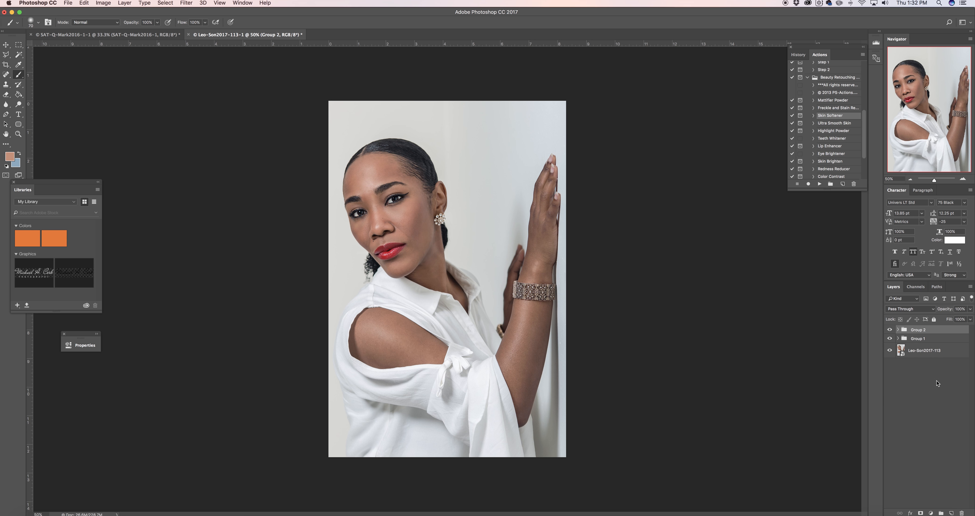
double_click(921, 330)
type("Color")
key("Return")
Step: Group the Color group together with Group 1, and toggle the new group's visibility to compare before and after
left_click(932, 339, "shift")
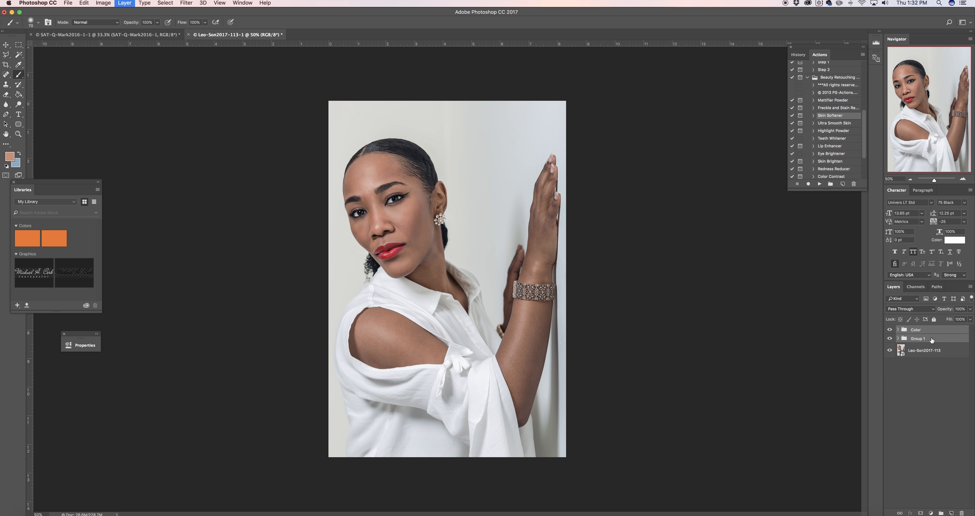
key("super+g")
left_click(890, 331)
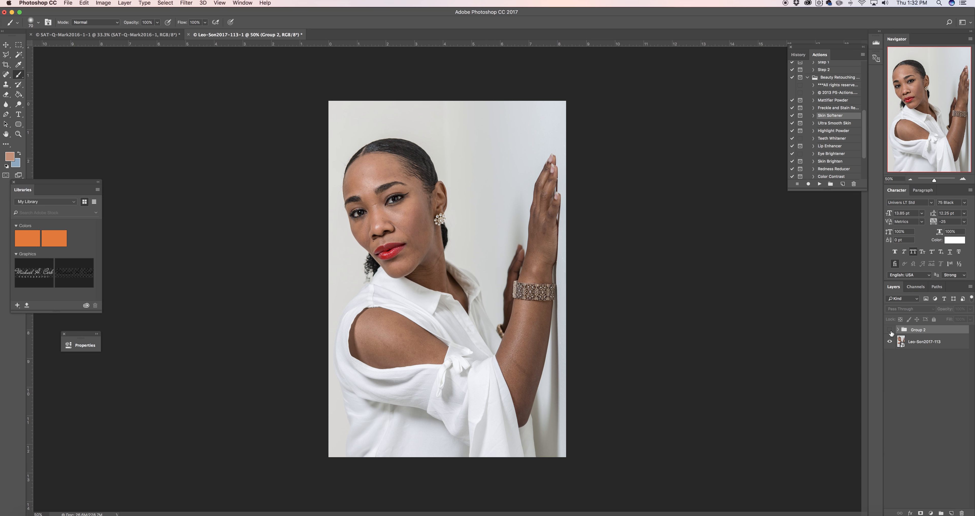
left_click(890, 330)
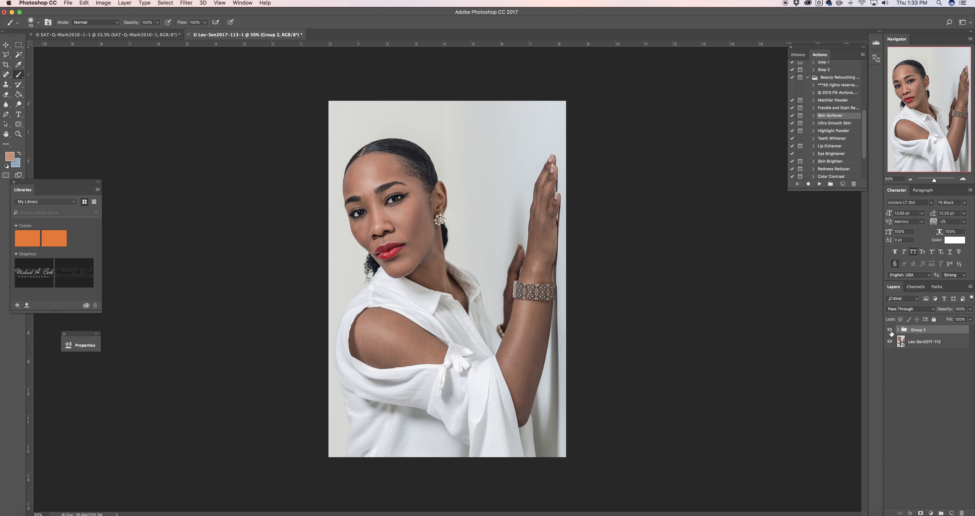
left_click(890, 331)
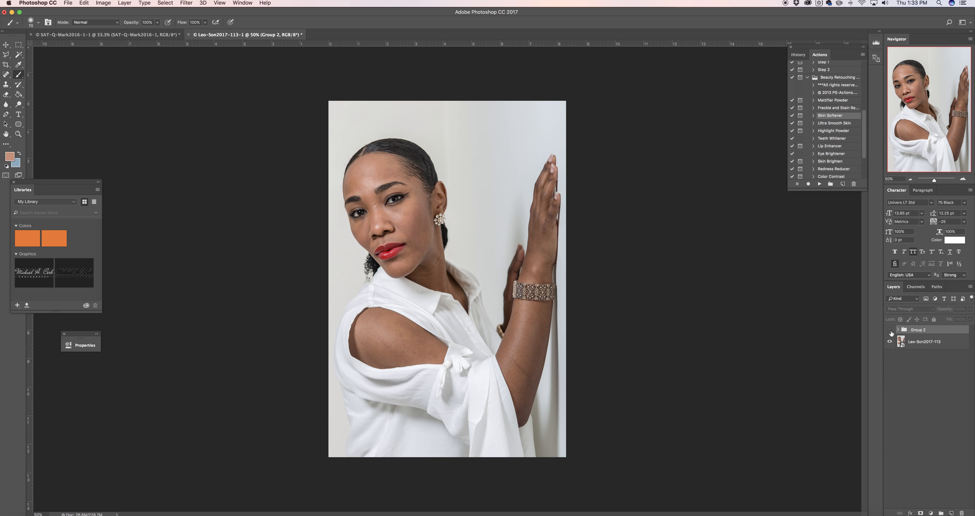
left_click(891, 330)
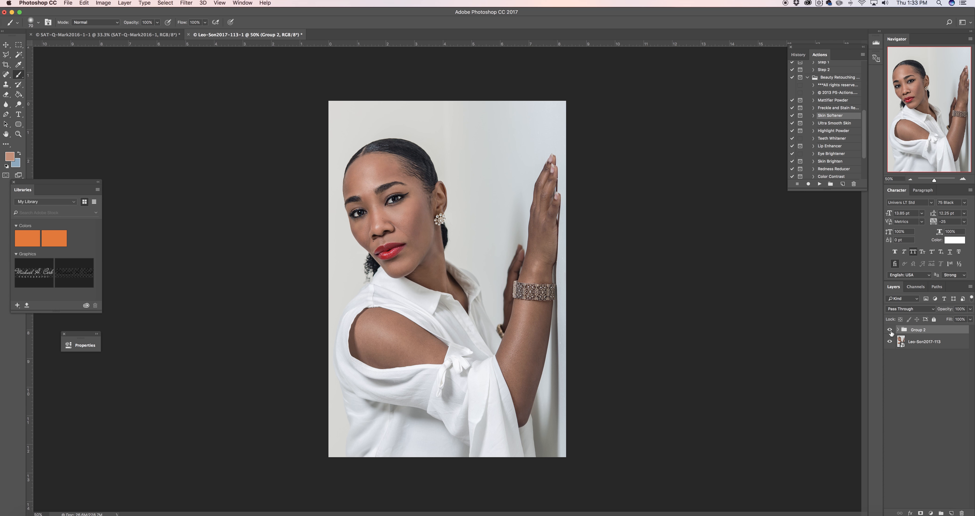